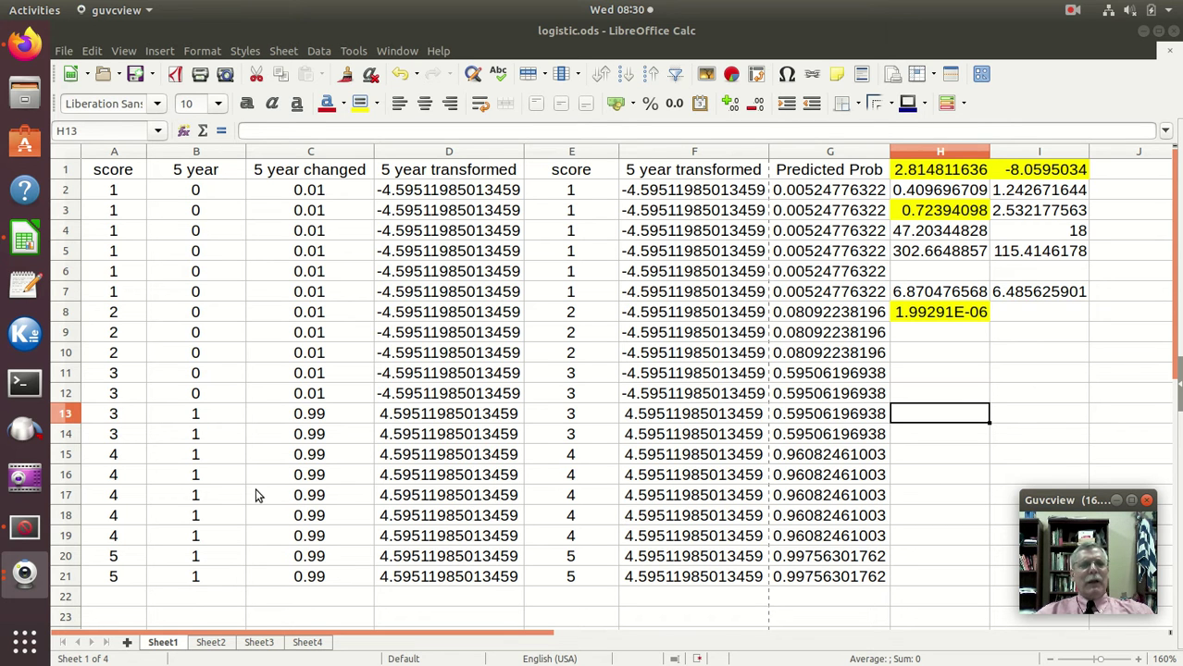
- Check the IF formula in C2 and fill it down the 5 year changed column through C21
double_click(328, 190)
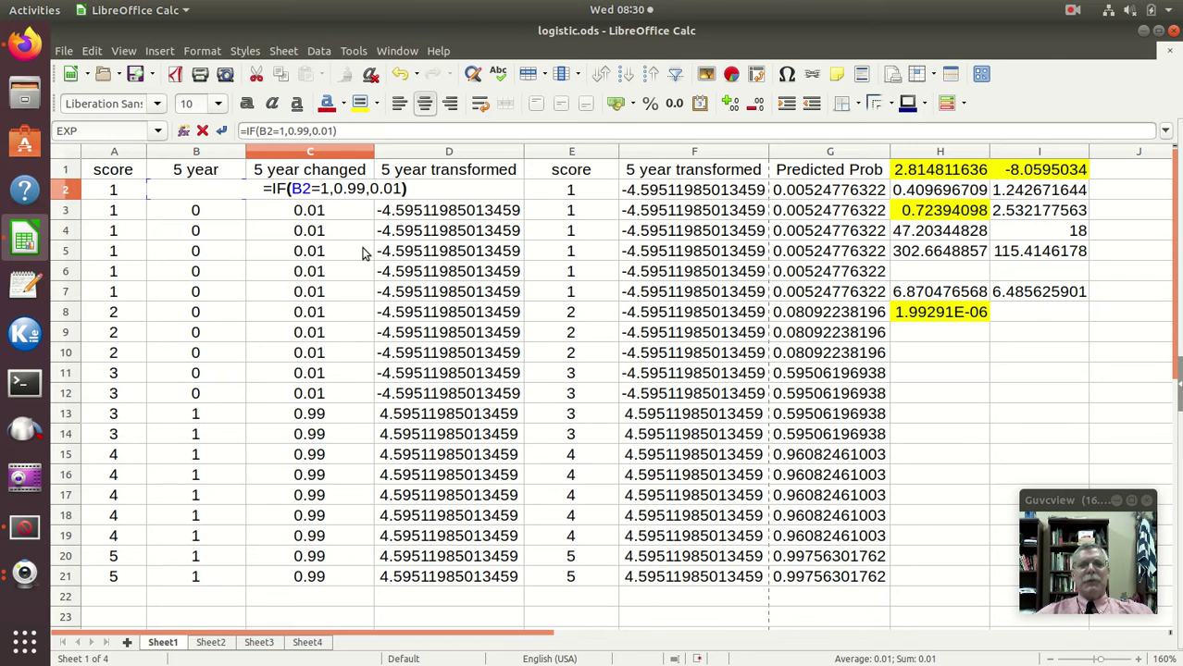
key("Return")
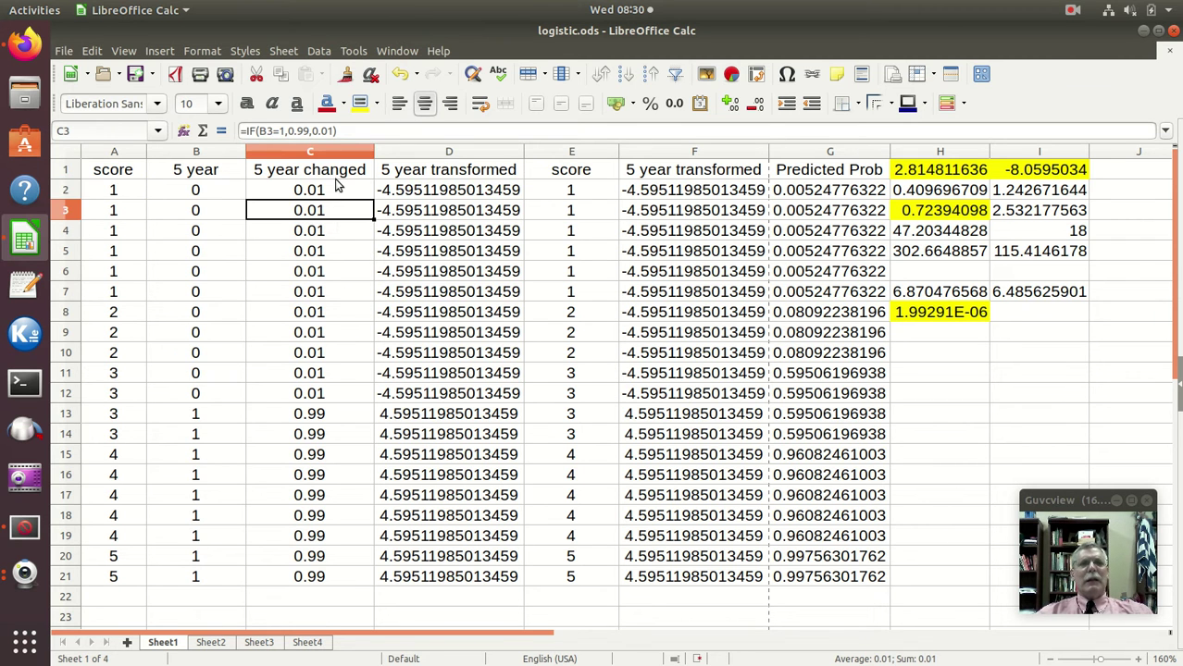
left_click(339, 190)
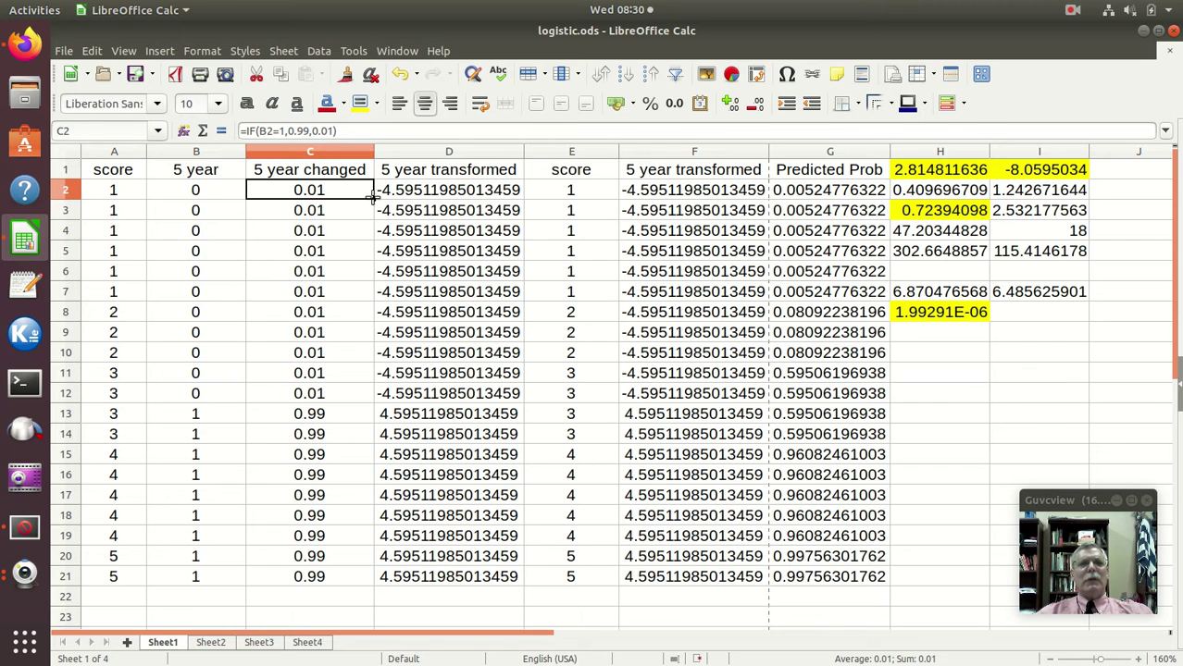
double_click(372, 198)
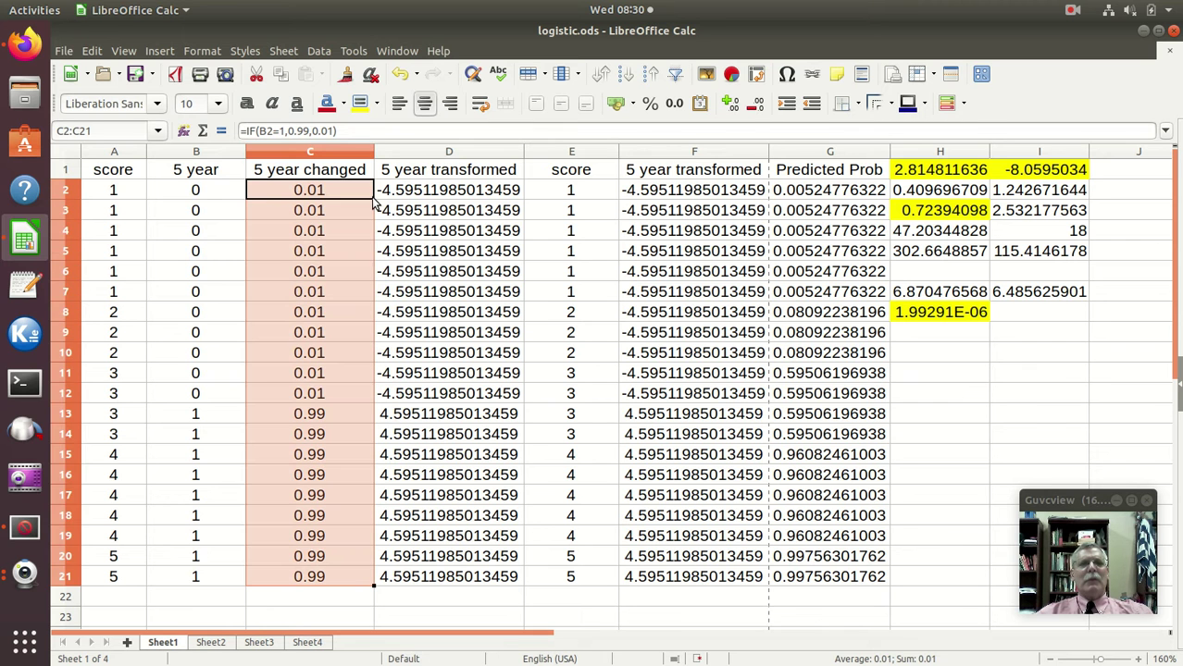
left_click(326, 192)
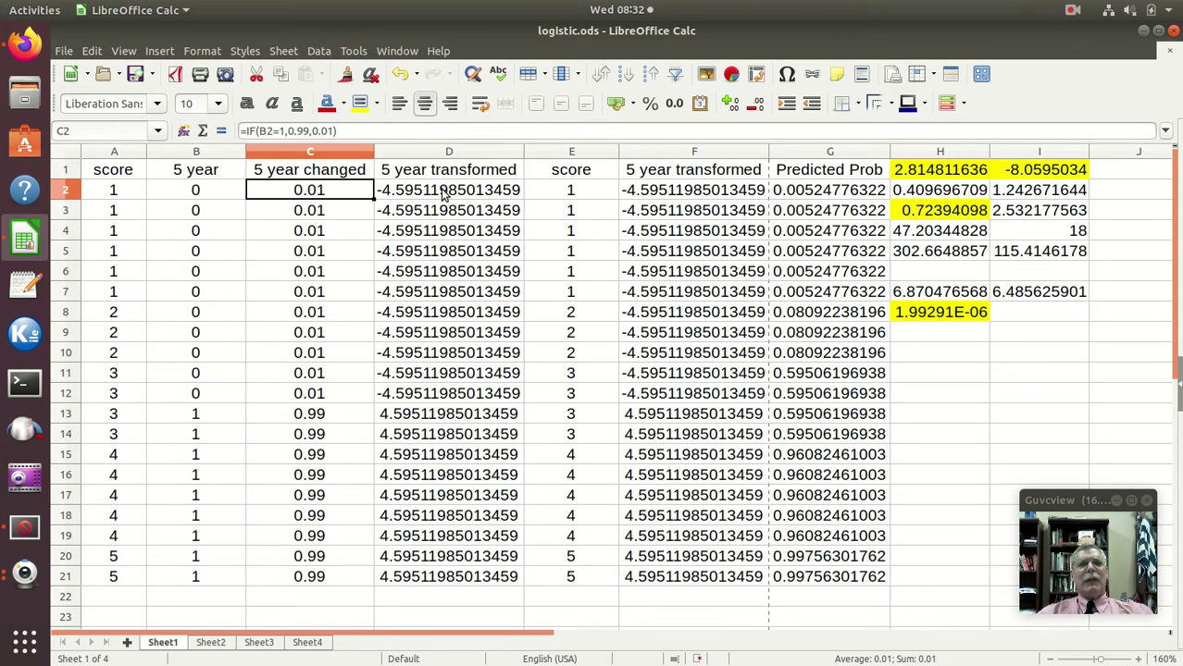
- Examine the log-odds formula in D2 of the 5 year transformed column, leaving it as is
double_click(442, 193)
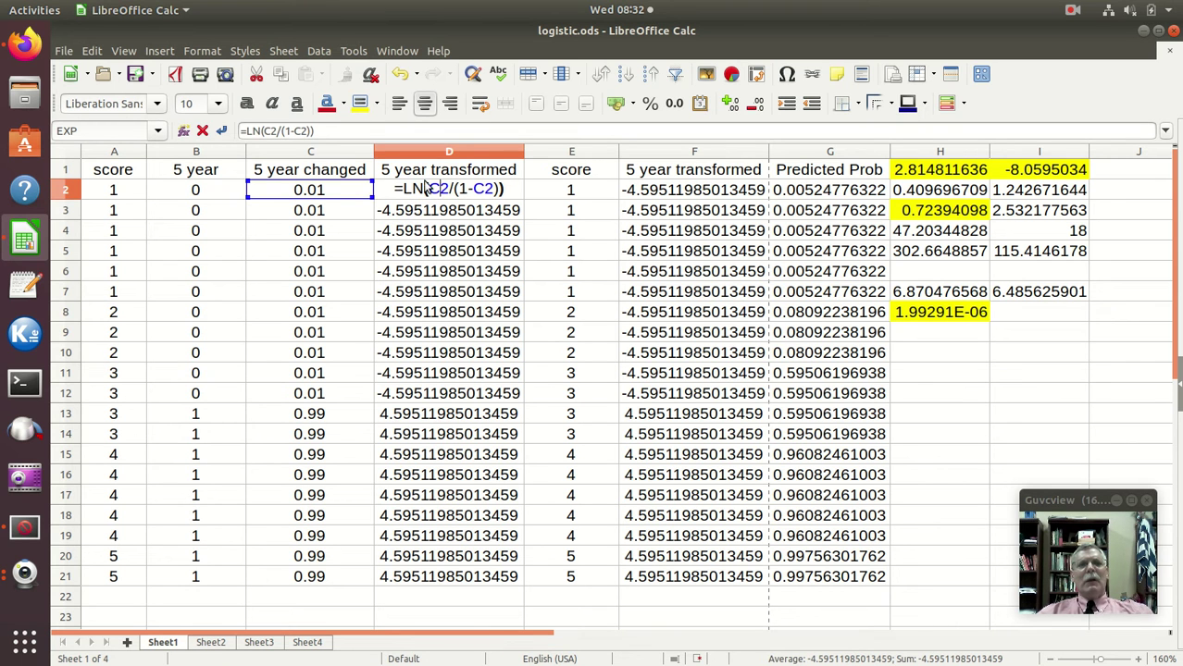
double_click(439, 188)
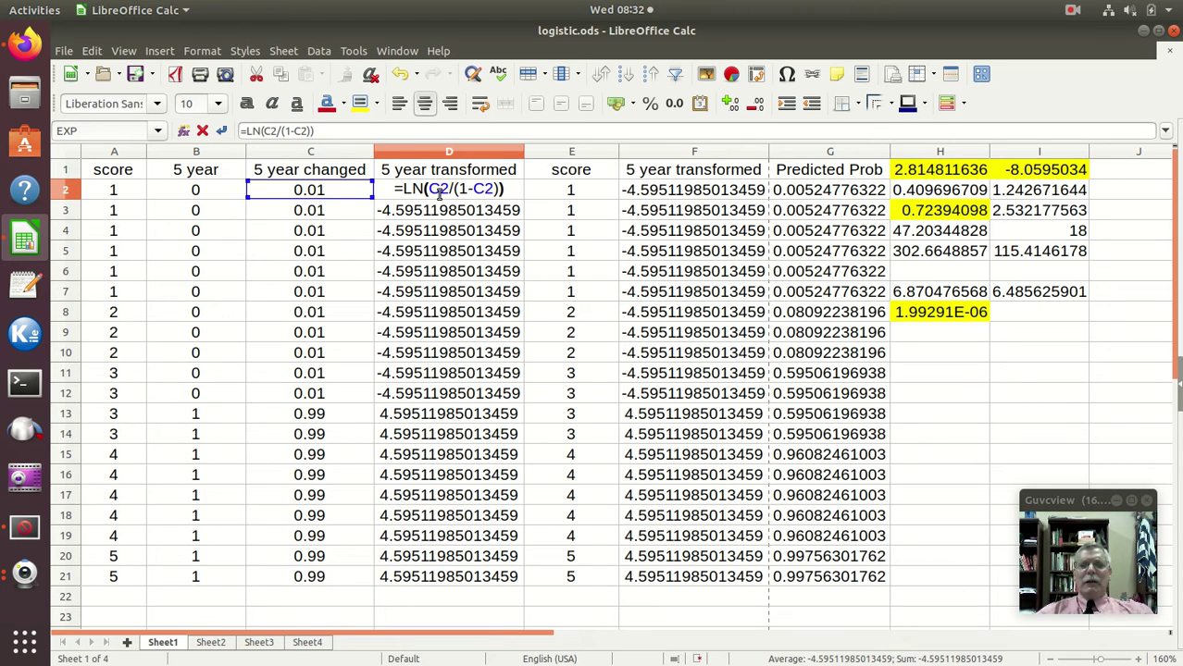
key("Return")
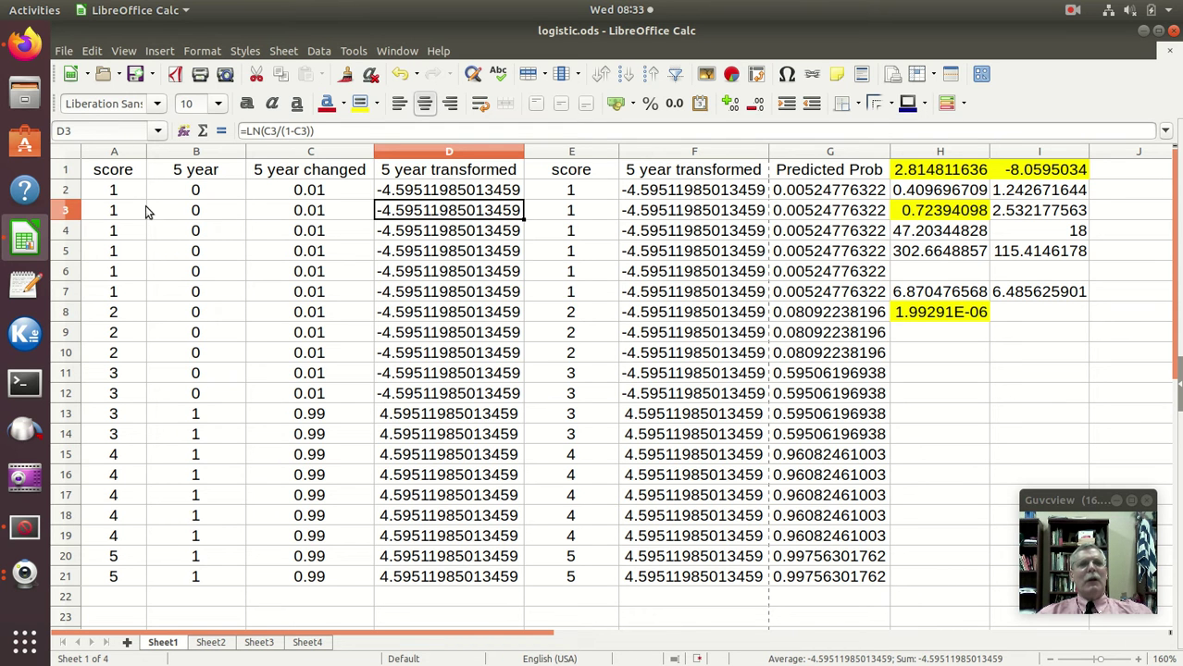
- Highlight the regression data: the scores in A2:A21, and the transformed 5 year values in D2:D21
left_click_drag(130, 189, 133, 575)
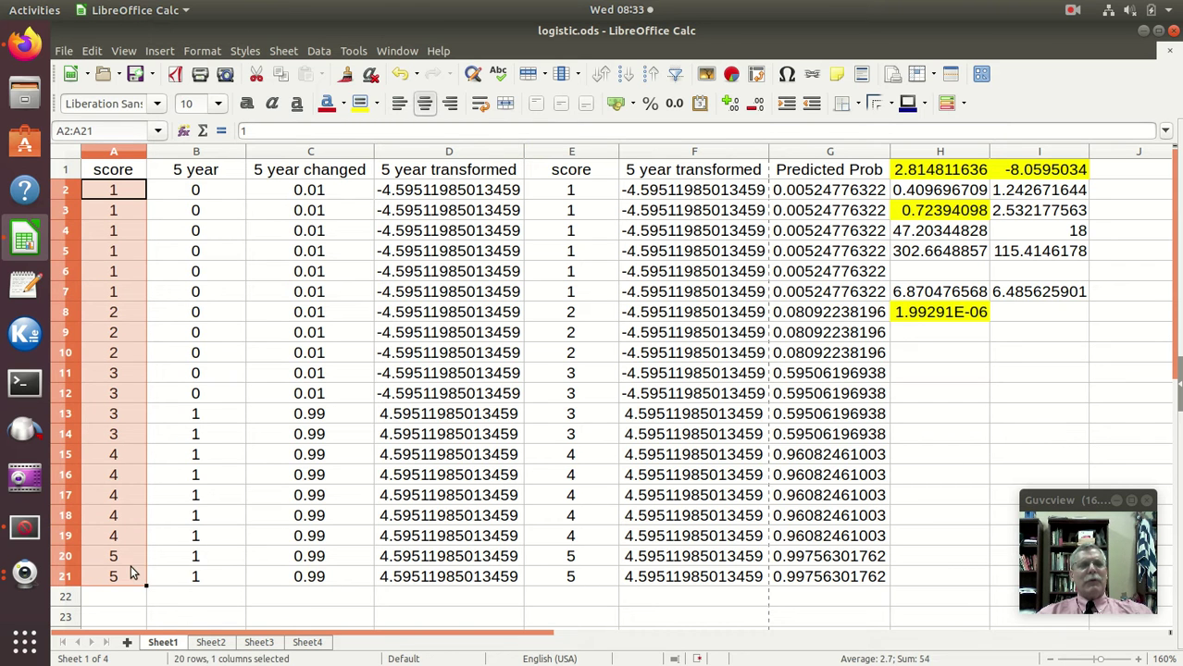
left_click(483, 190)
left_click_drag(482, 189, 460, 578)
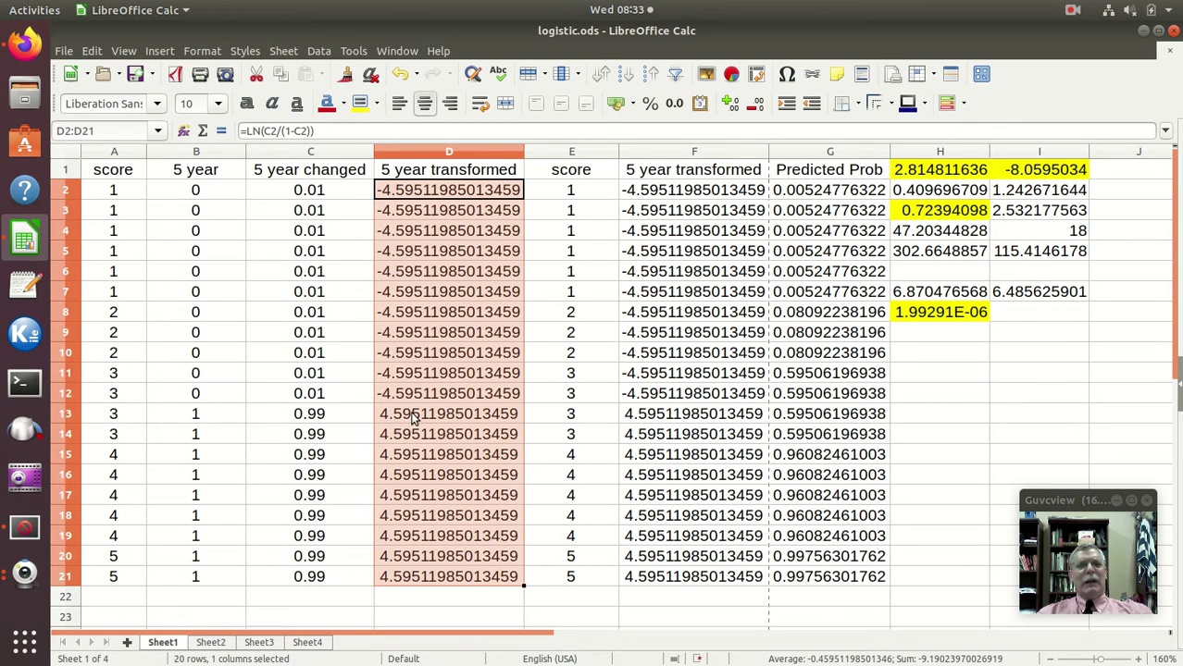
- Examine the references in E2 and F2 that copy the score and 5 year transformed columns
left_click(558, 295)
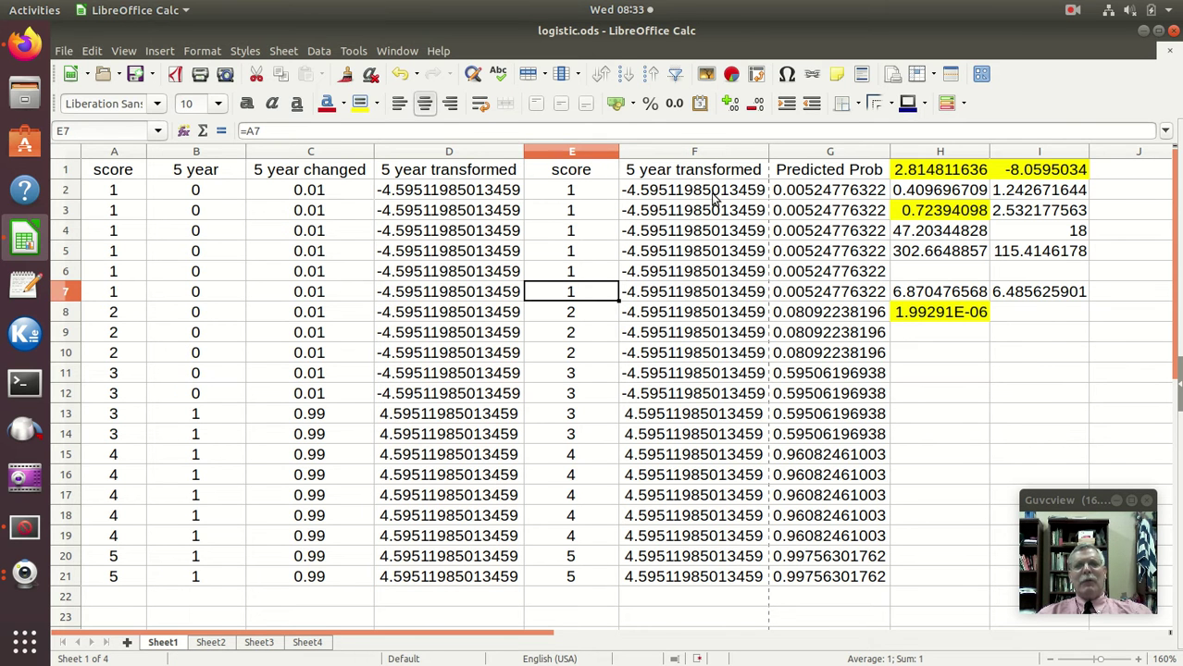
left_click(575, 200)
double_click(574, 196)
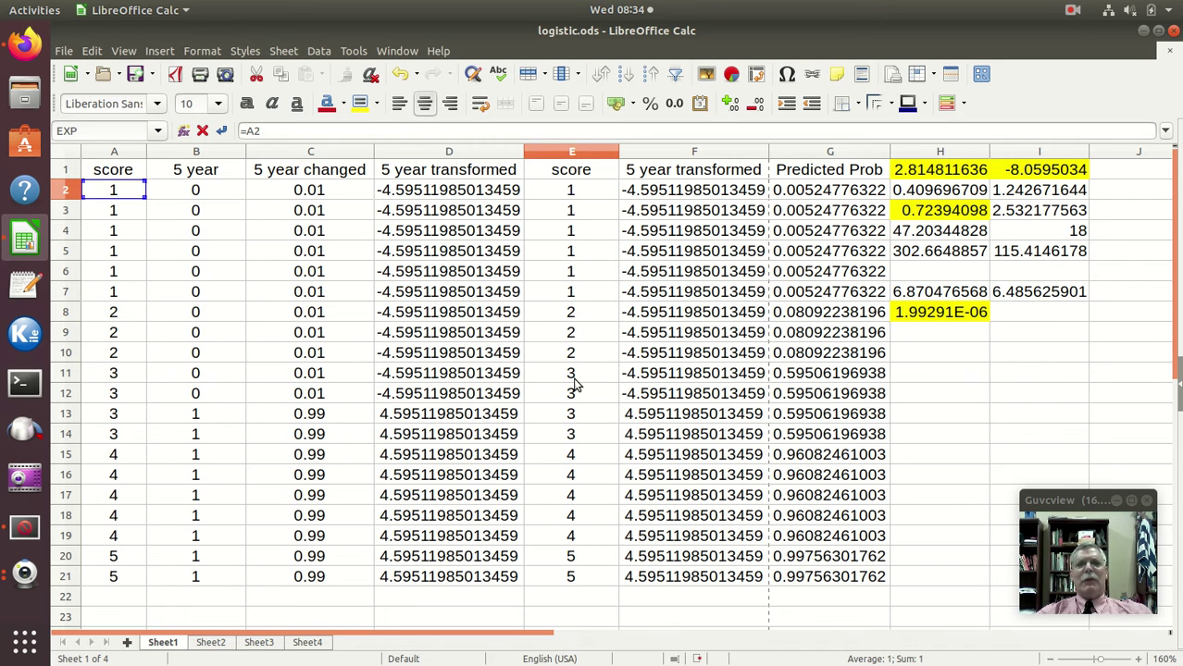
key("Return")
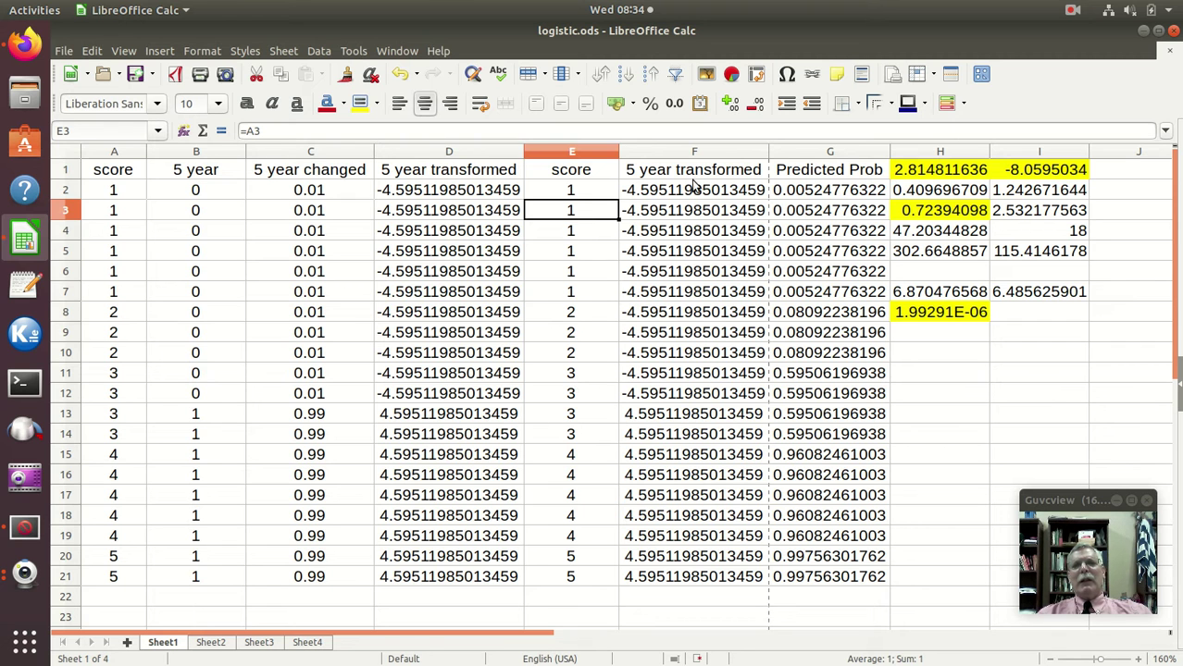
left_click(692, 192)
type("=D2")
left_click(407, 191)
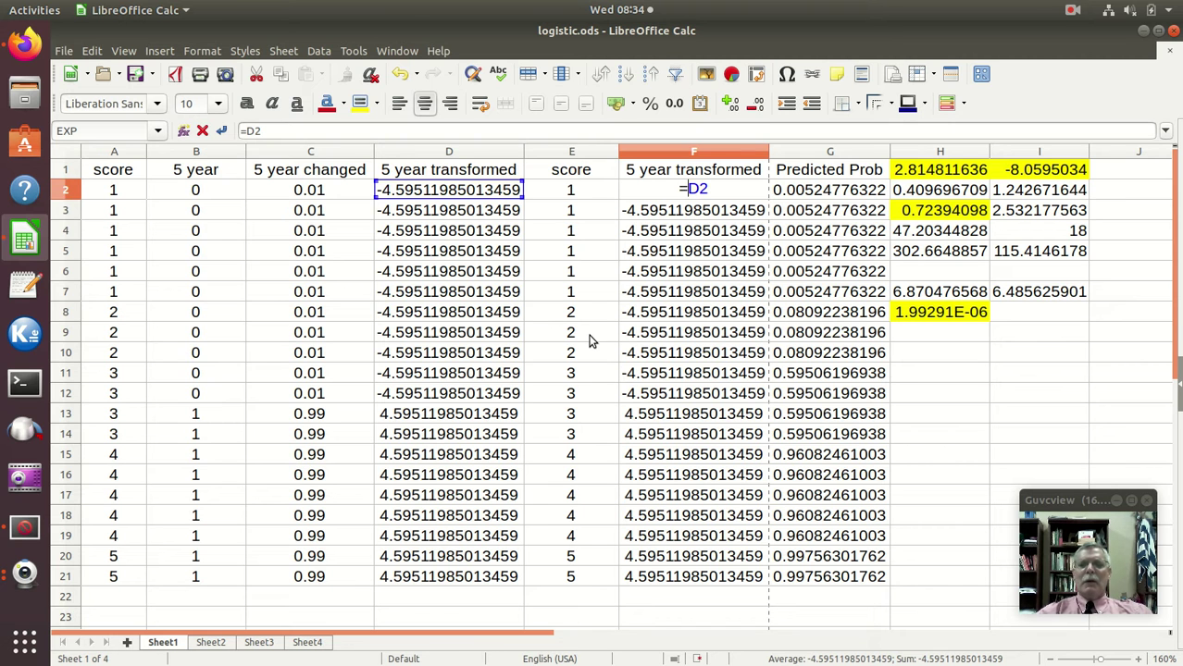
key("Return")
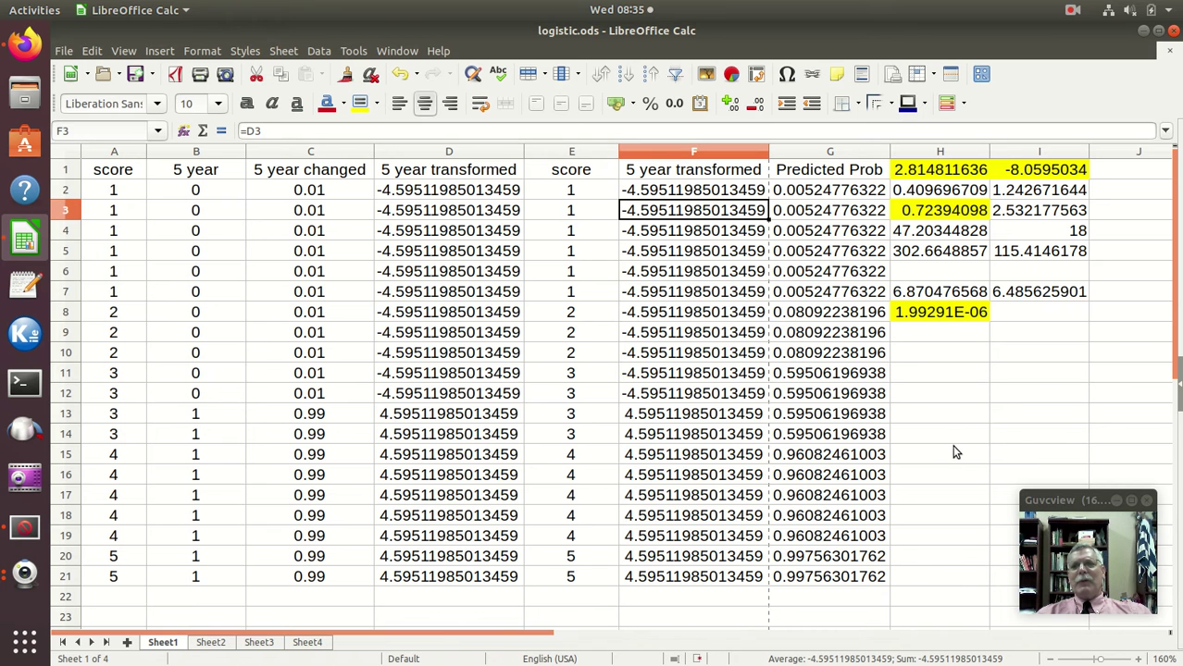
- Inspect the LINEST array in H1:I5 and try to delete only its first cell, H1
left_click(944, 175)
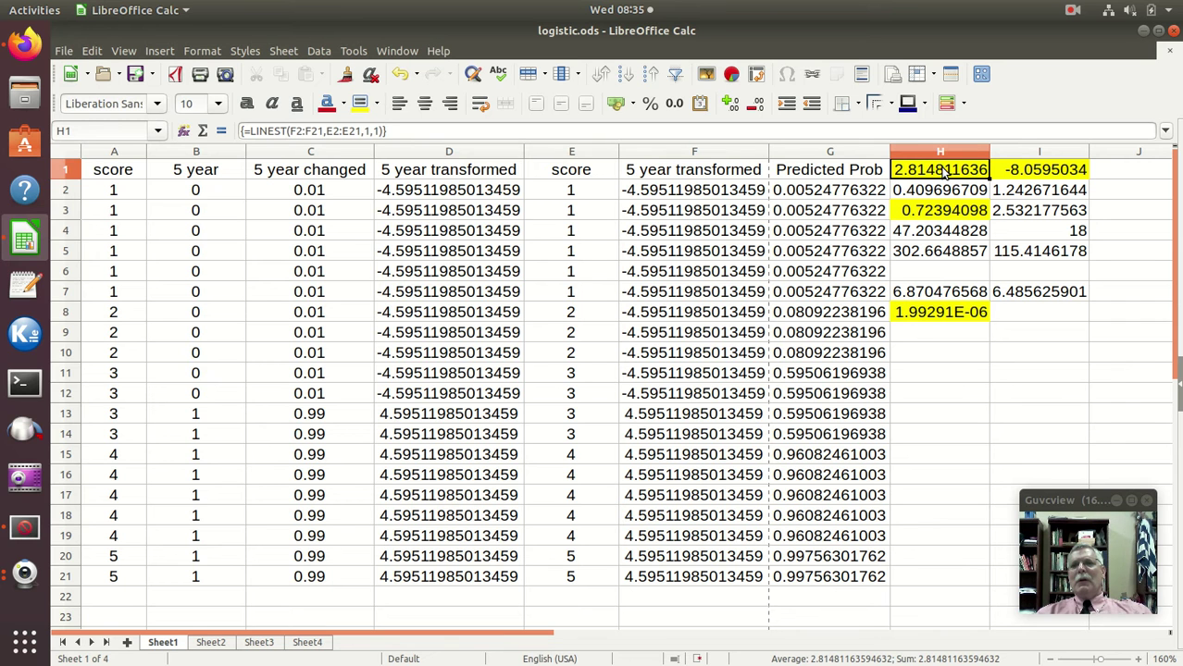
left_click_drag(944, 172, 1051, 252)
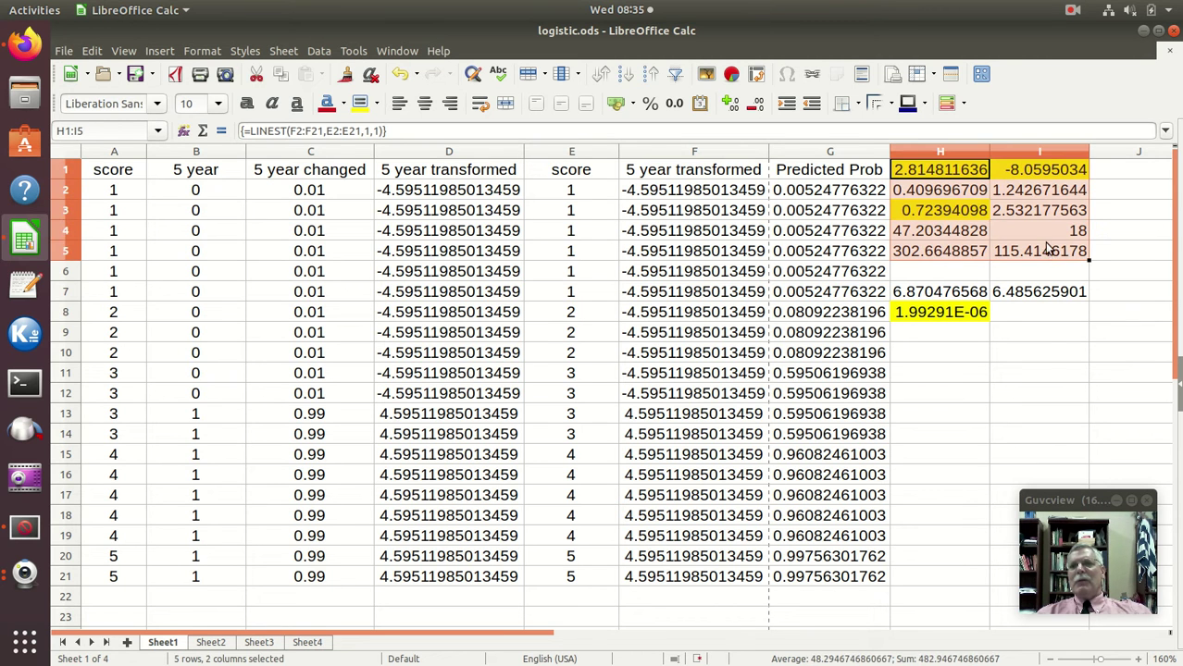
left_click(958, 178)
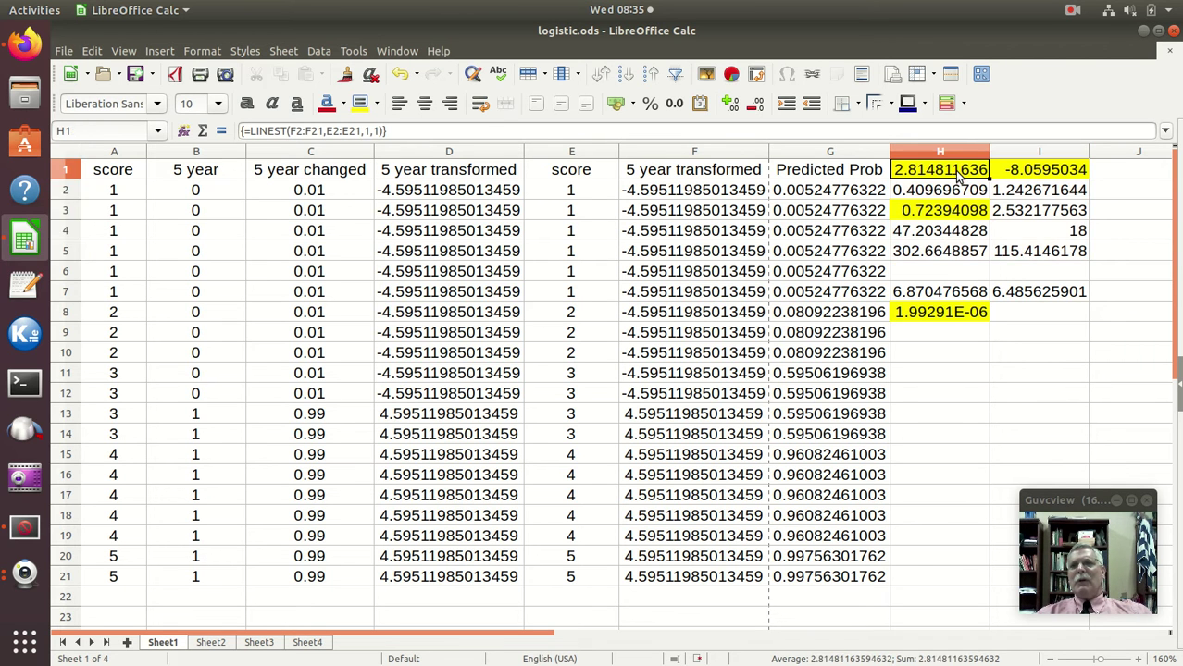
key("Delete")
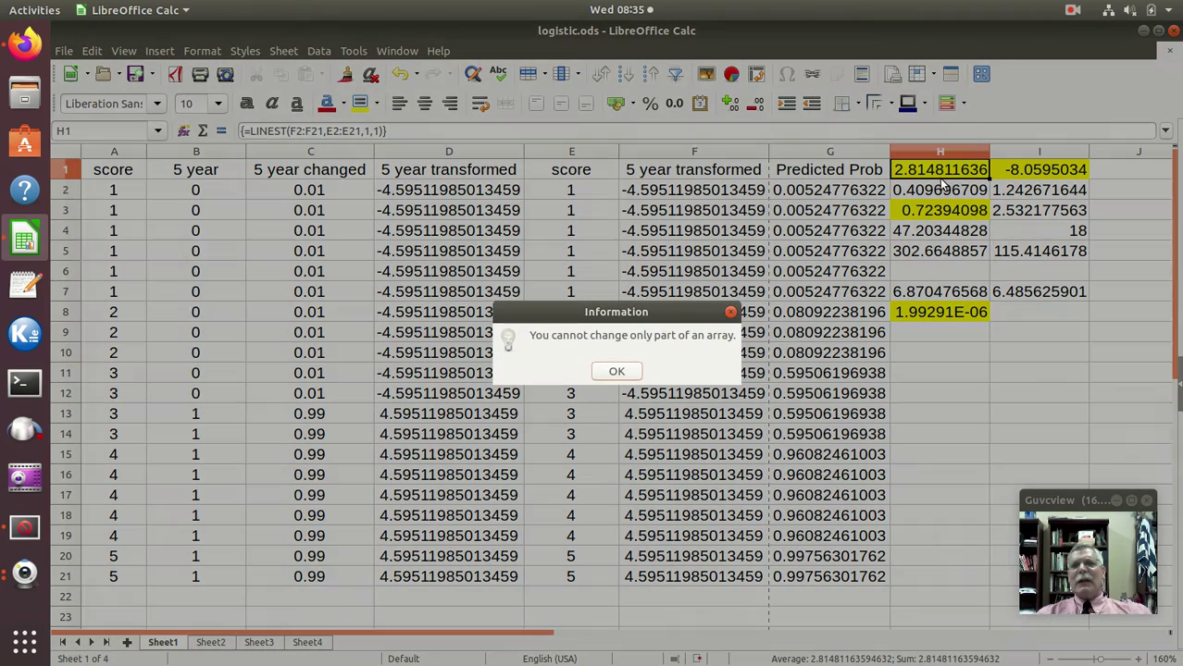
left_click(616, 372)
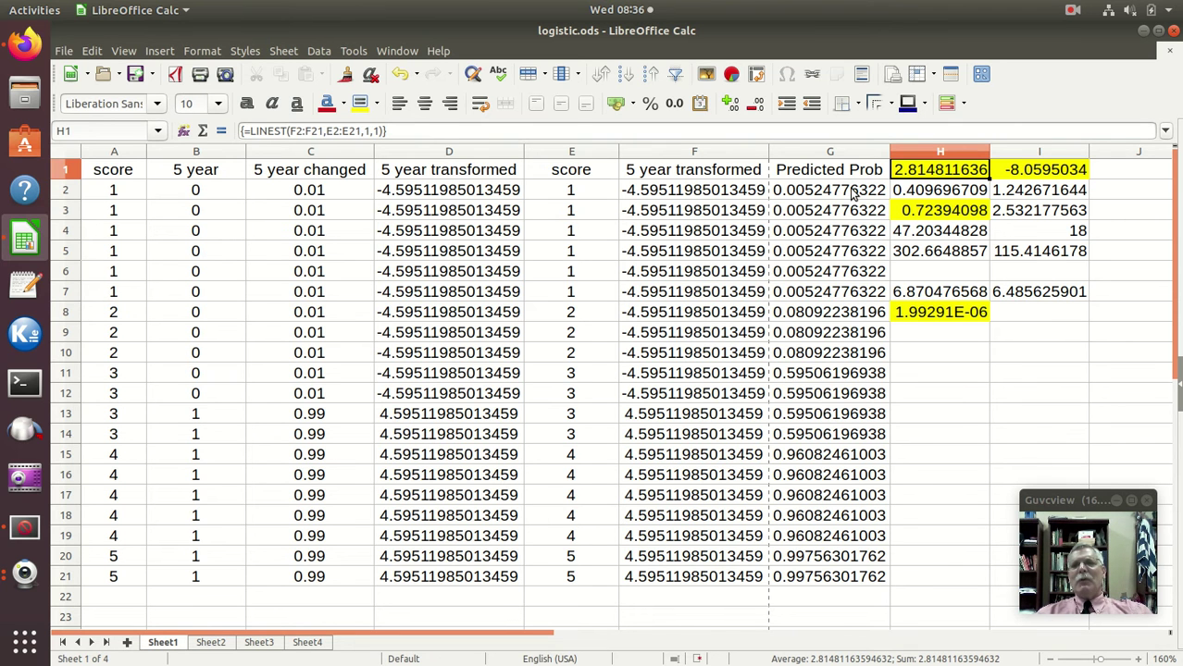
- Examine the Predicted Prob formula in G2, including the EXP function and its H$1*E2+I$1 argument, keeping the original formula
double_click(852, 191)
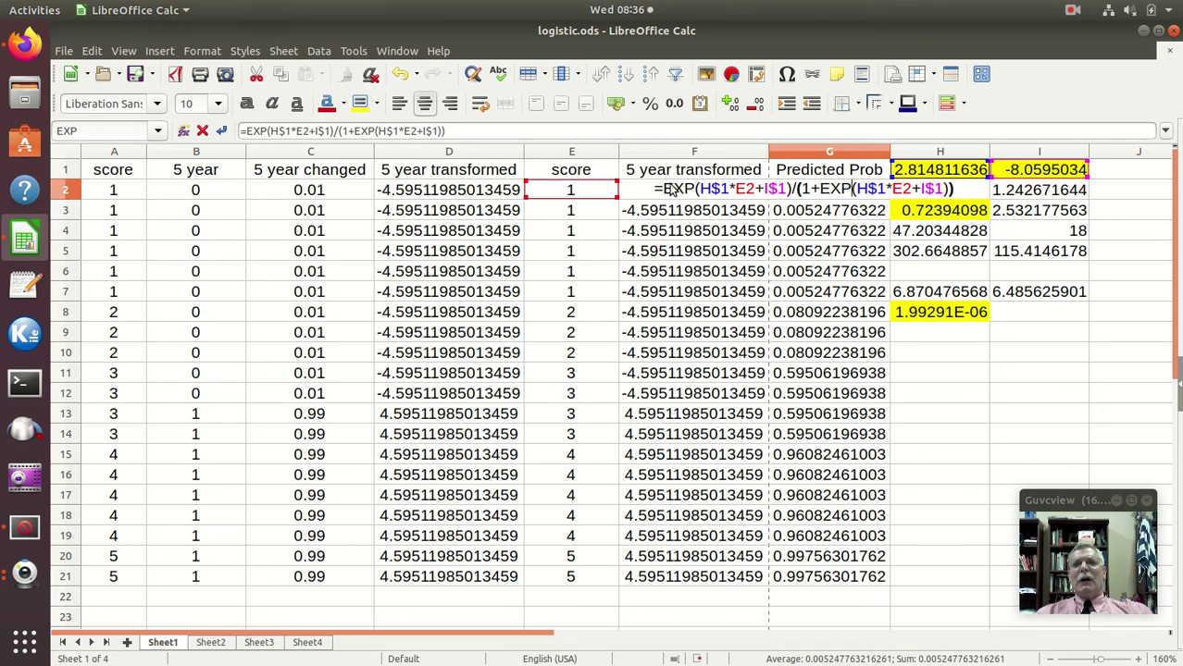
left_click(669, 191)
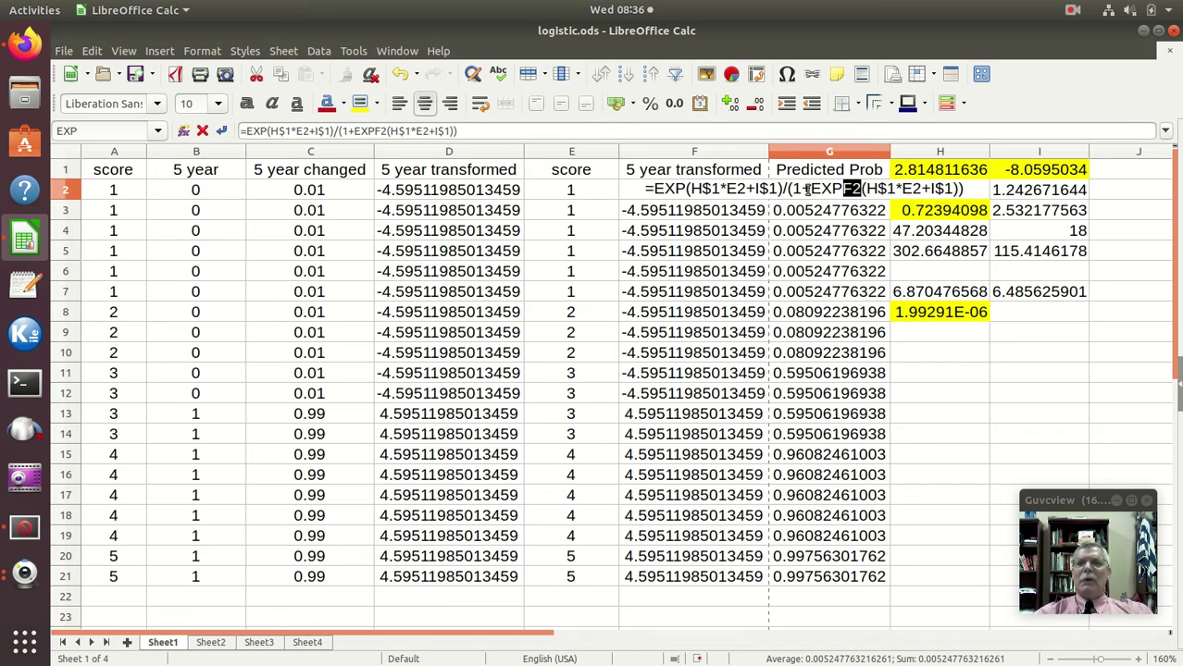
key("BackSpace")
key("BackSpace")
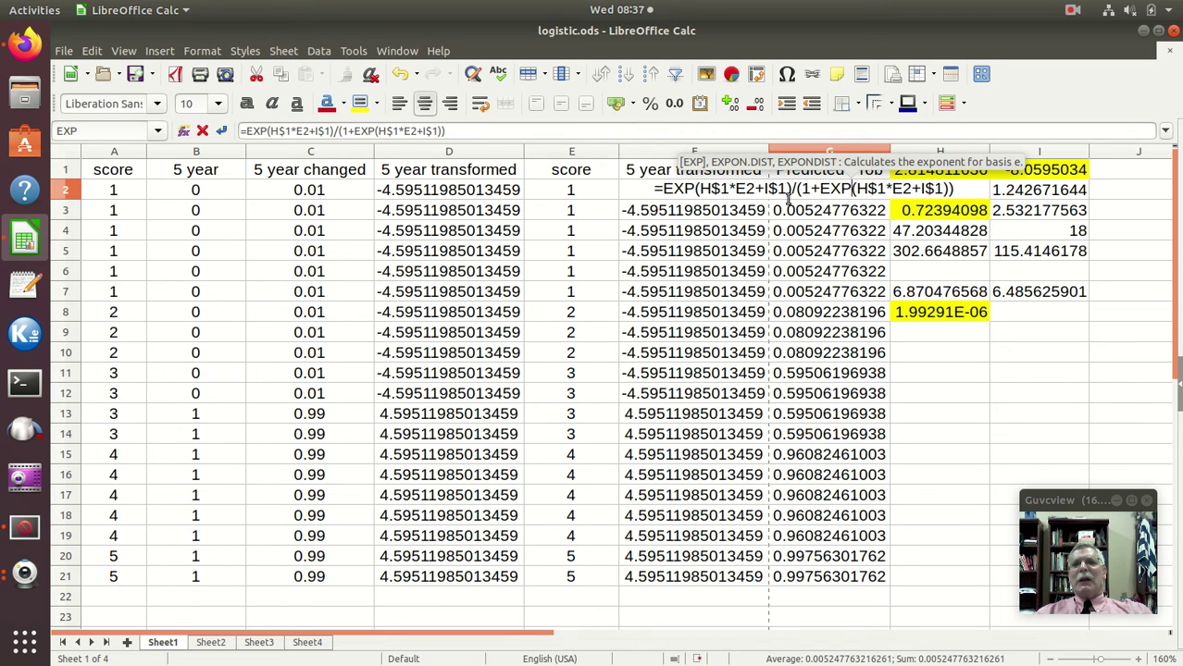
left_click(840, 191)
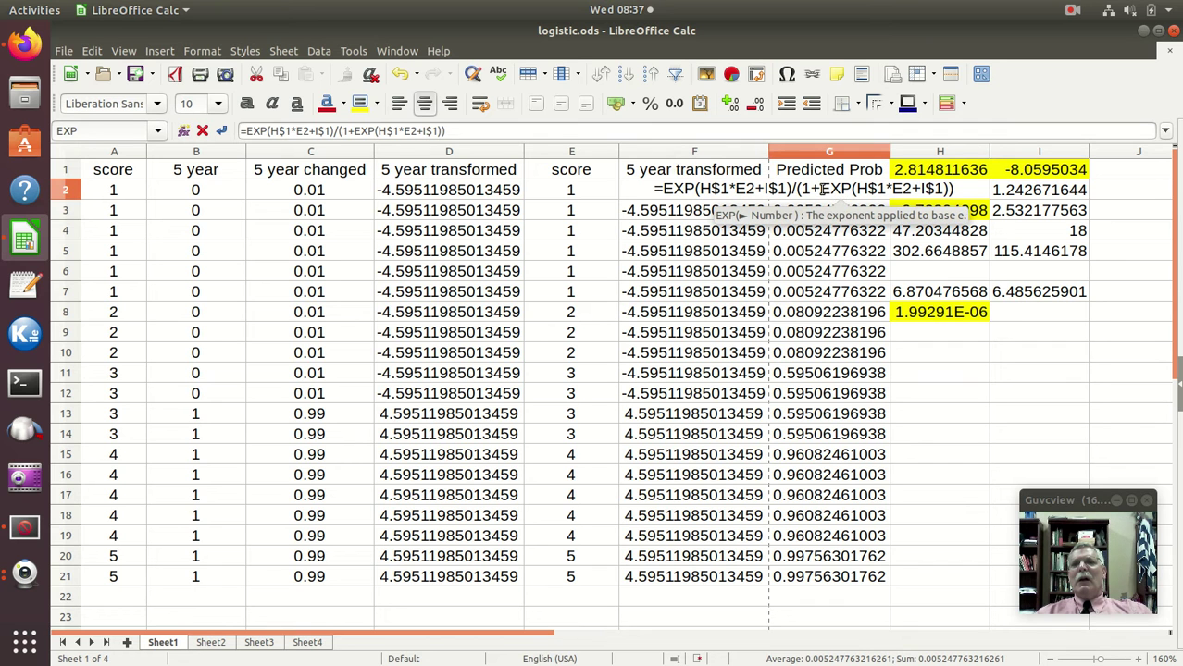
double_click(833, 190)
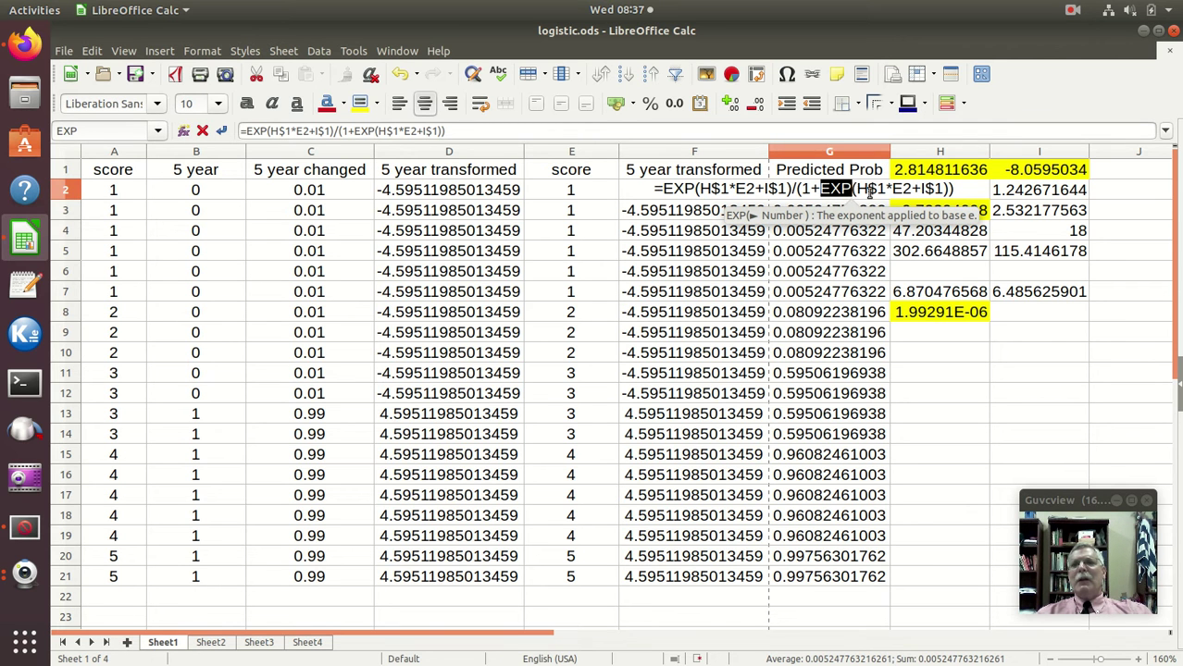
left_click(860, 189)
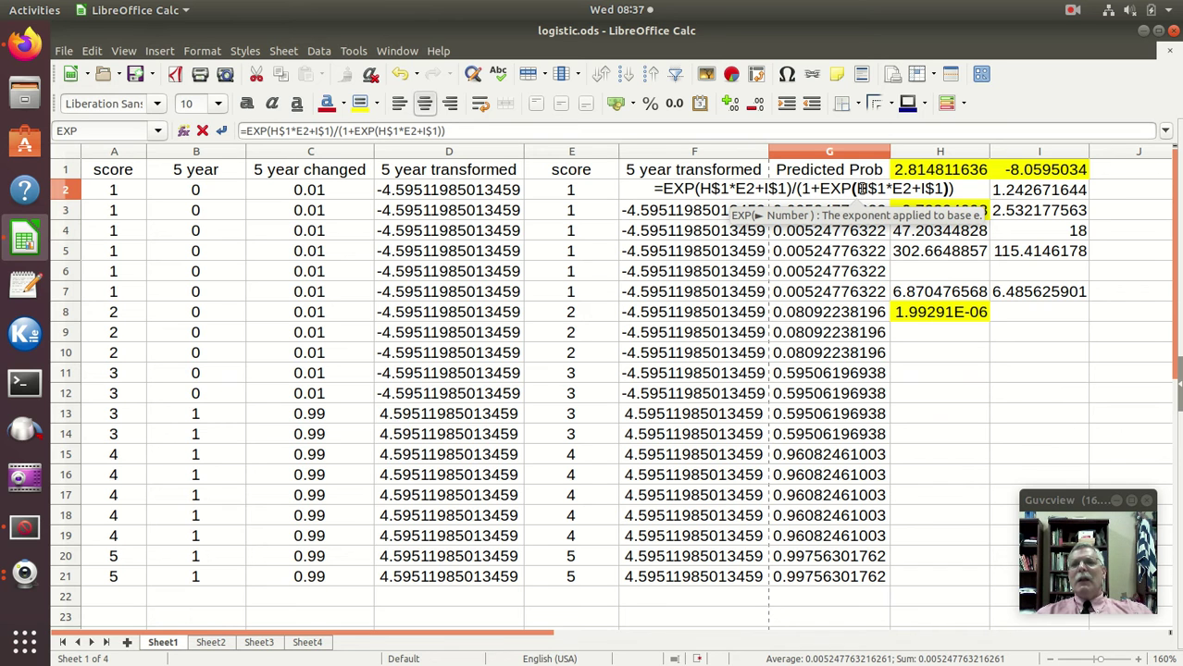
left_click_drag(855, 190, 937, 197)
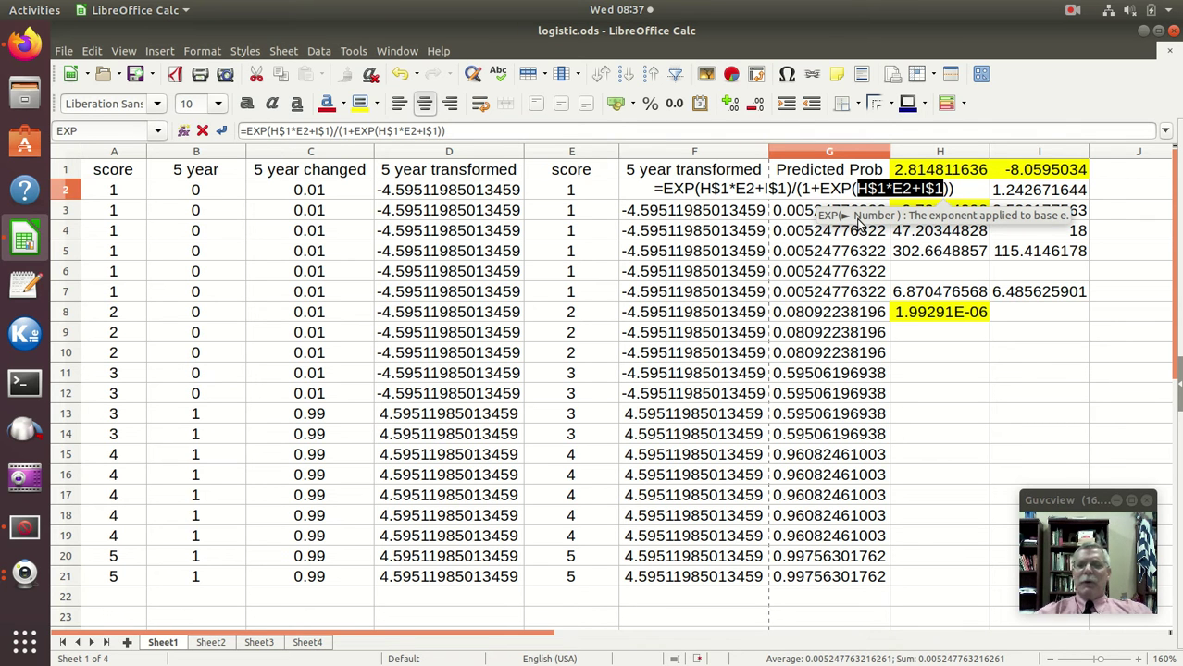
key("Return")
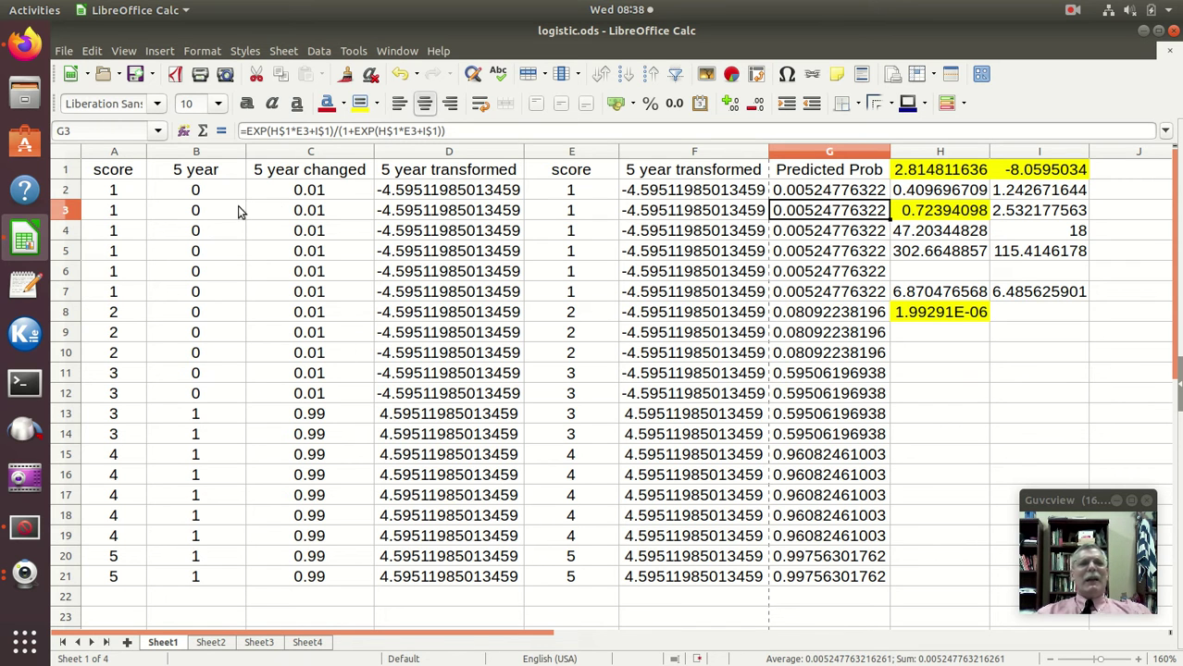
- Change the 5 year changed formula in C2 to =IF(B2=1,0.999,0.001) and reselect the cell
left_click(314, 197)
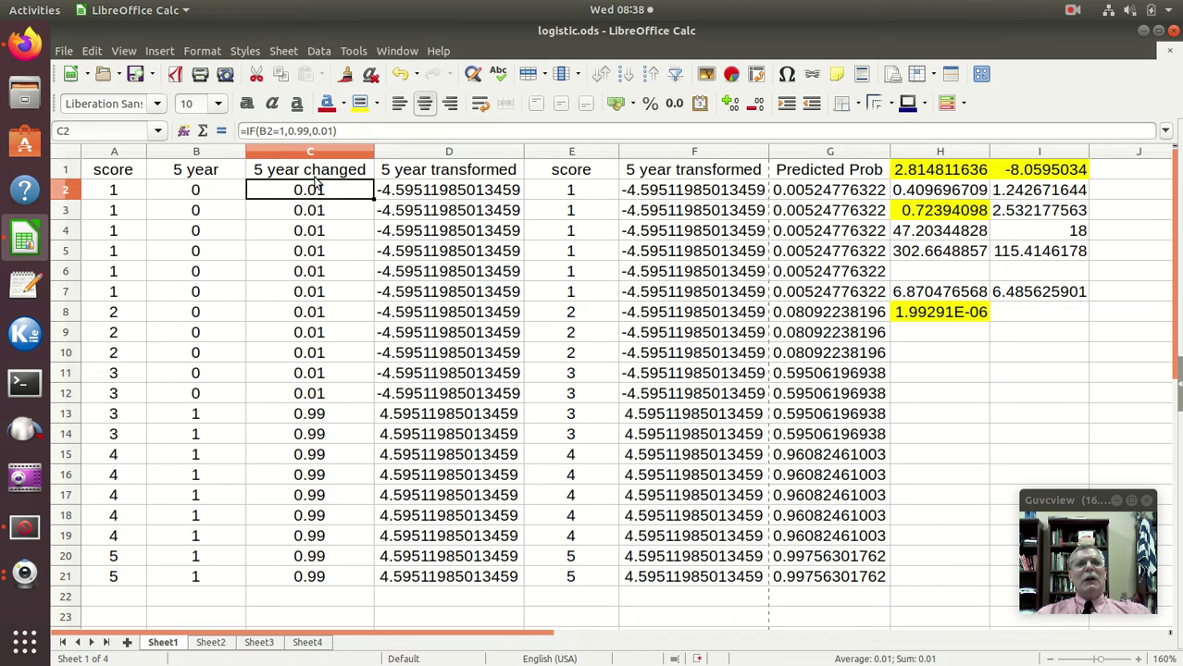
double_click(310, 194)
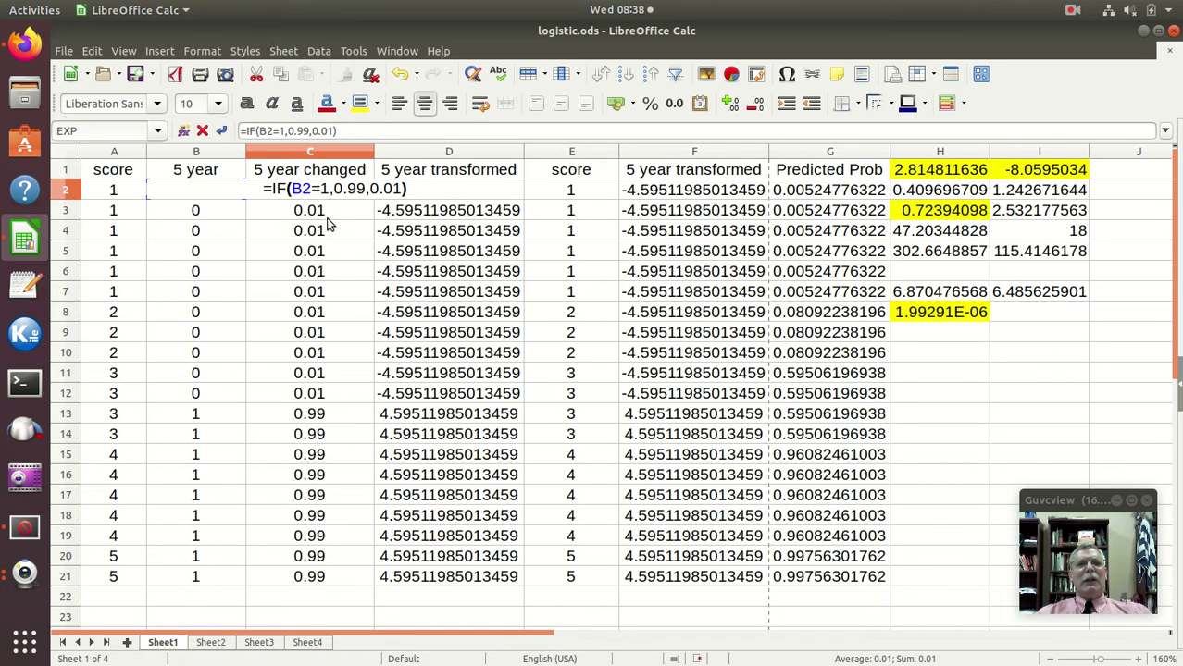
left_click(365, 193)
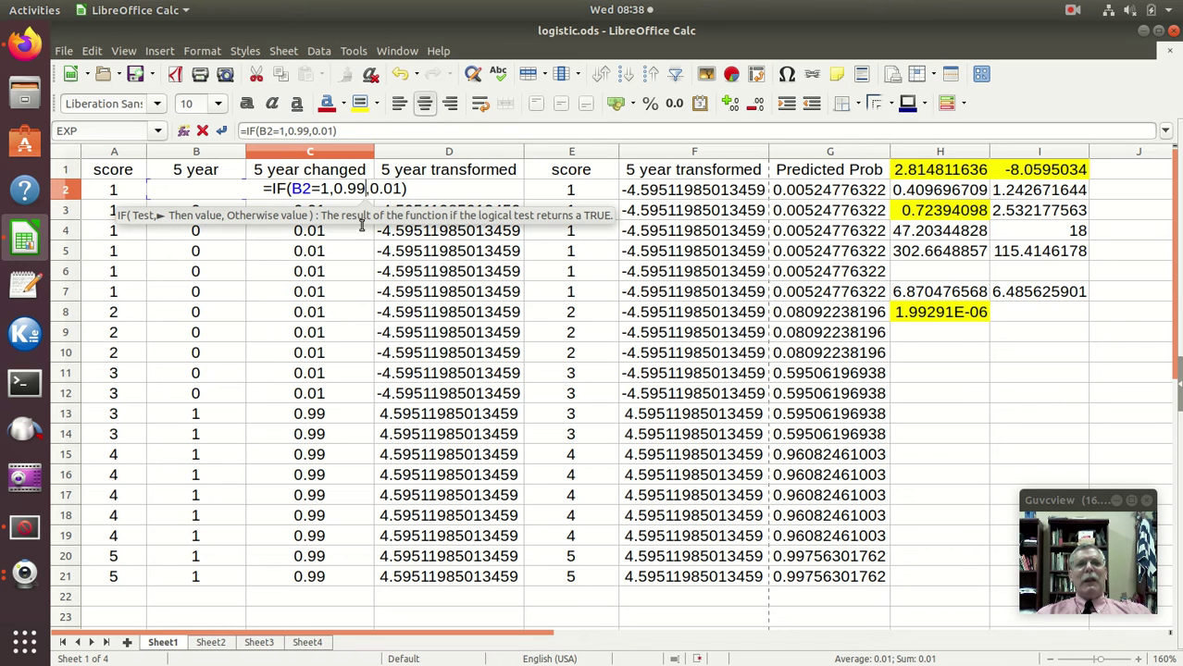
type("9")
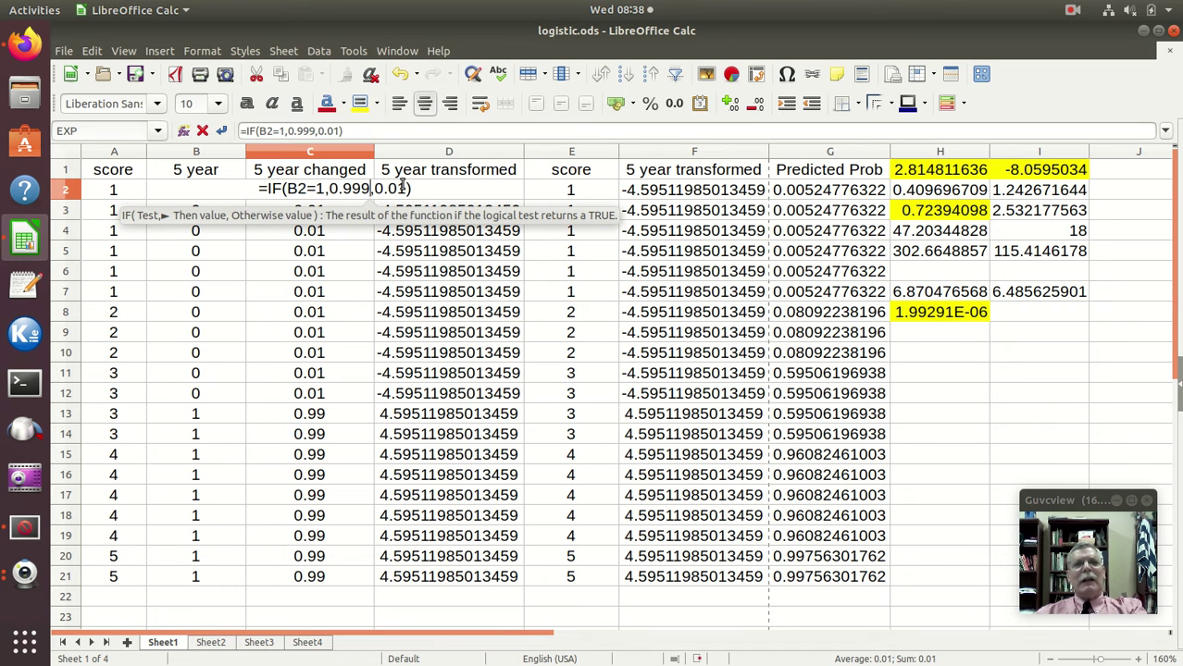
left_click(401, 189)
type("0")
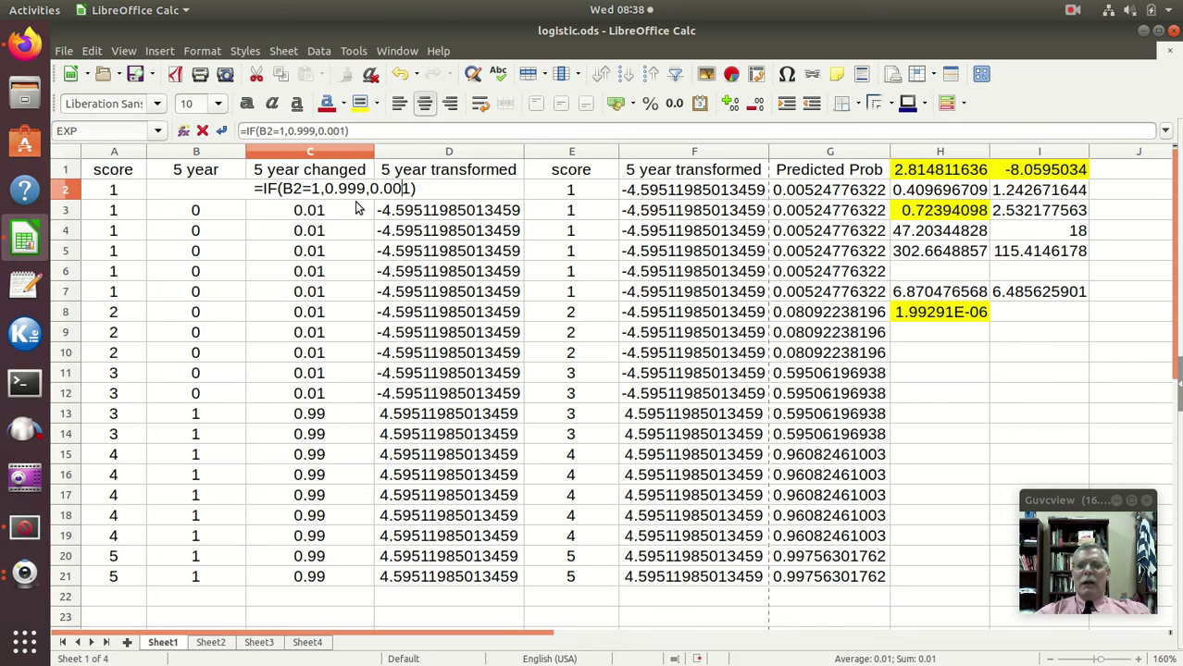
key("Return")
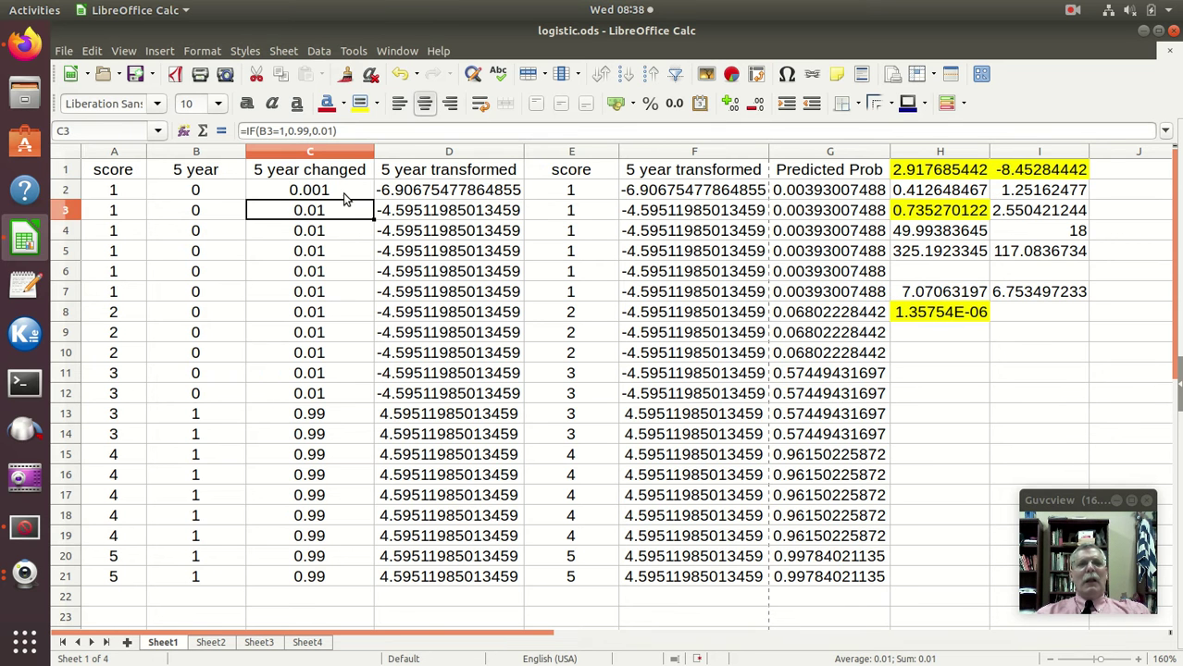
key("Up")
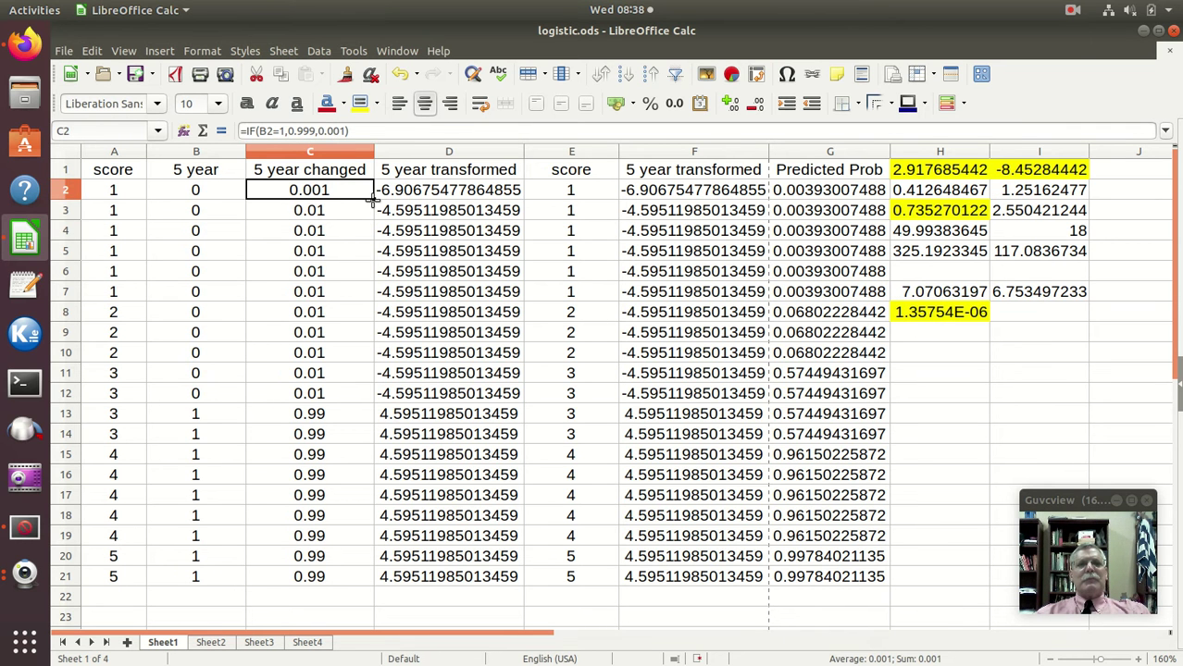
- Fill the 5 year changed formula from C2 down through C21 and select LINEST cell H3 for inspection
double_click(372, 200)
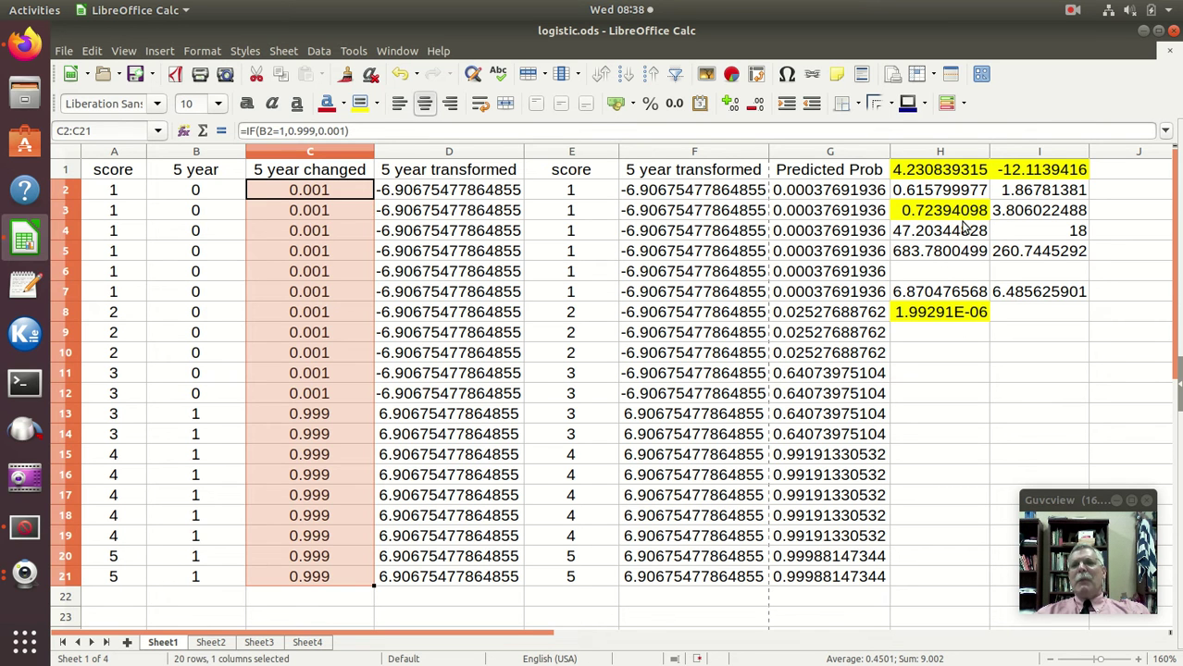
left_click(967, 215)
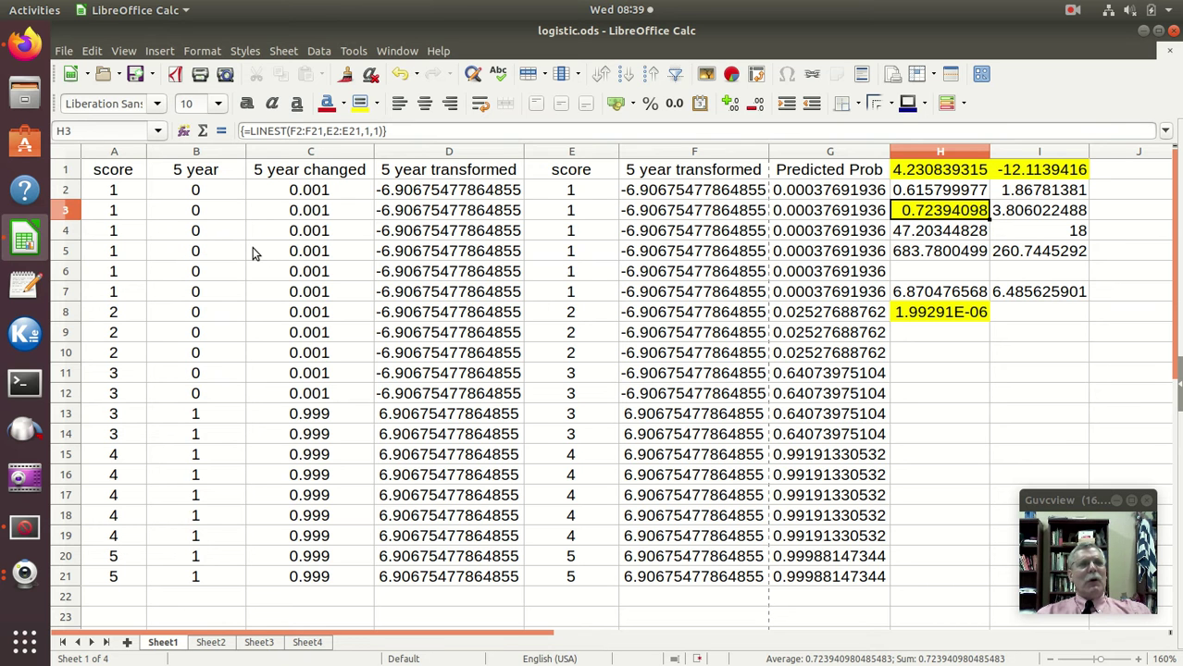
- Switch to the Desmos graph math2403LogisticFit, review its expressions and data table, and hide the y1 regression curve
left_click(25, 44)
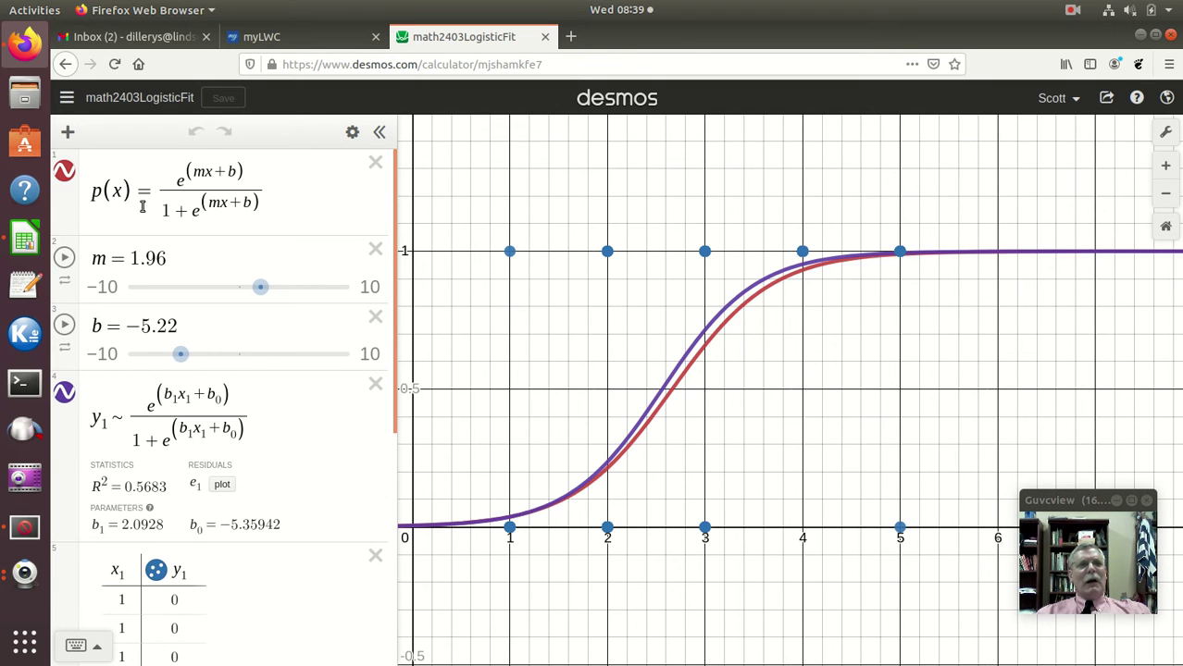
scroll(173, 305, "down", 6)
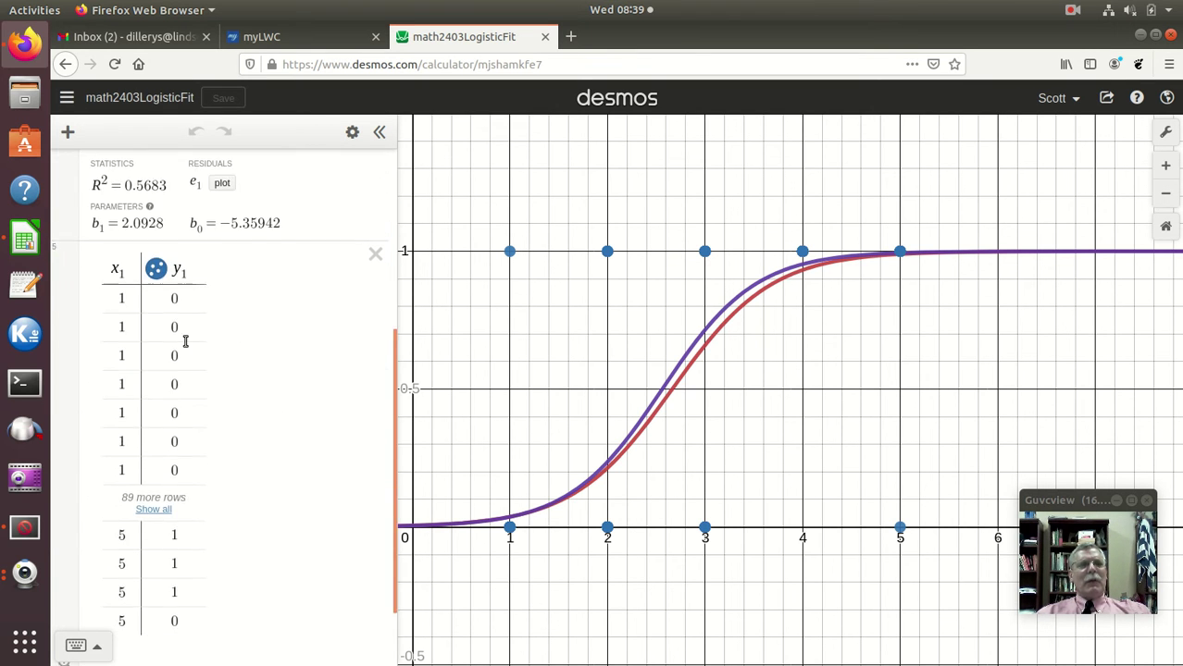
scroll(185, 341, "down", 2)
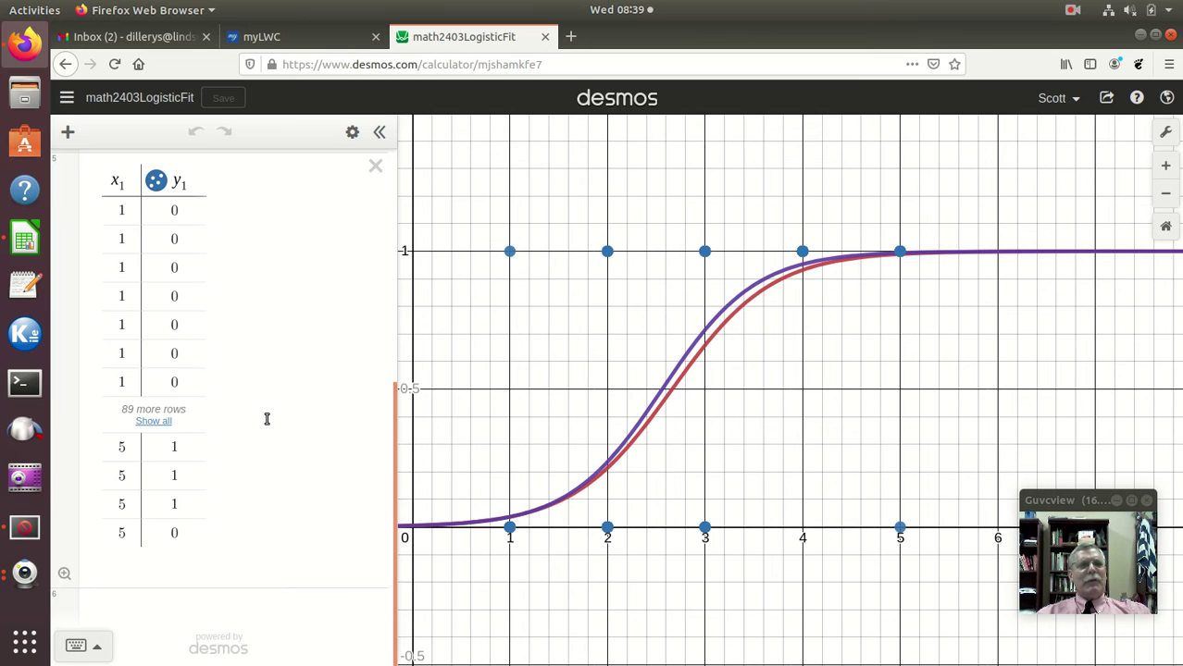
scroll(266, 419, "up", 8)
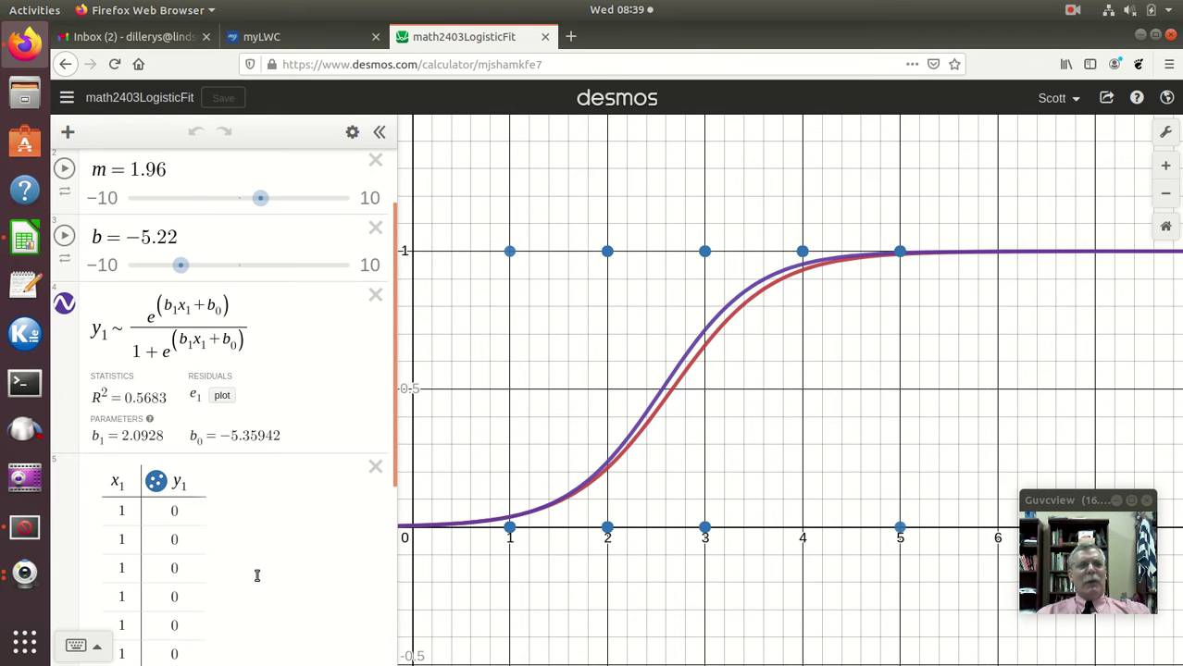
scroll(264, 555, "up", 2)
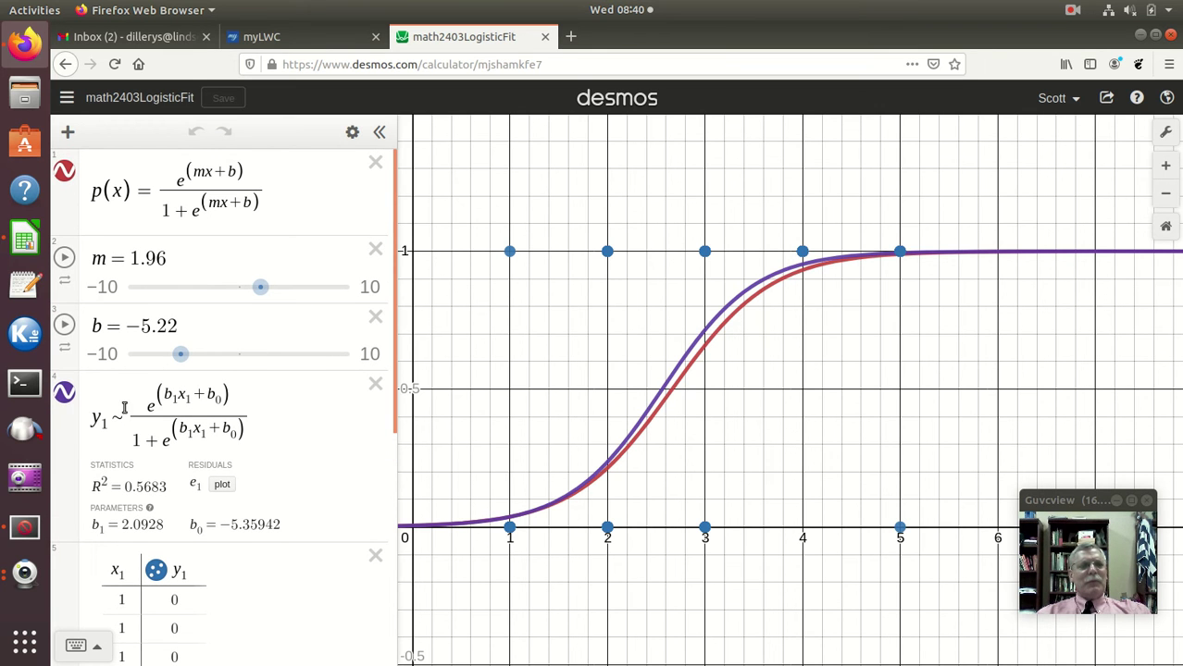
left_click(64, 392)
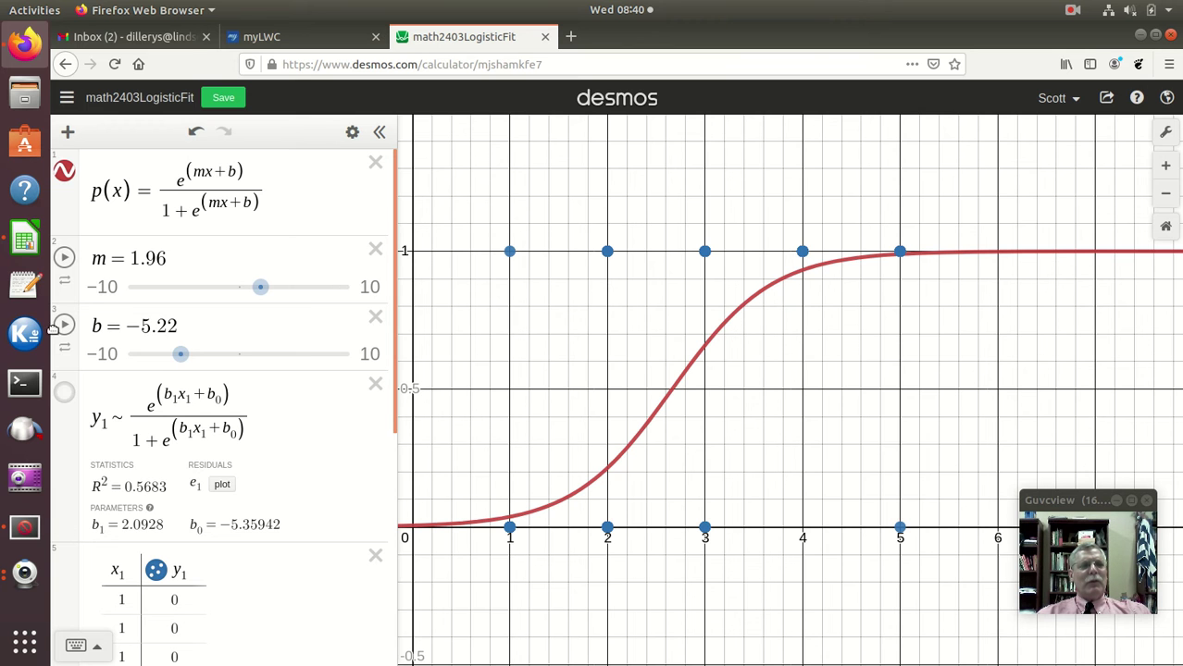
- Check the LINEST coefficients in the LibreOffice Calc sheet, and in Desmos set m to 4.23 and b to -12.11
left_click(28, 246)
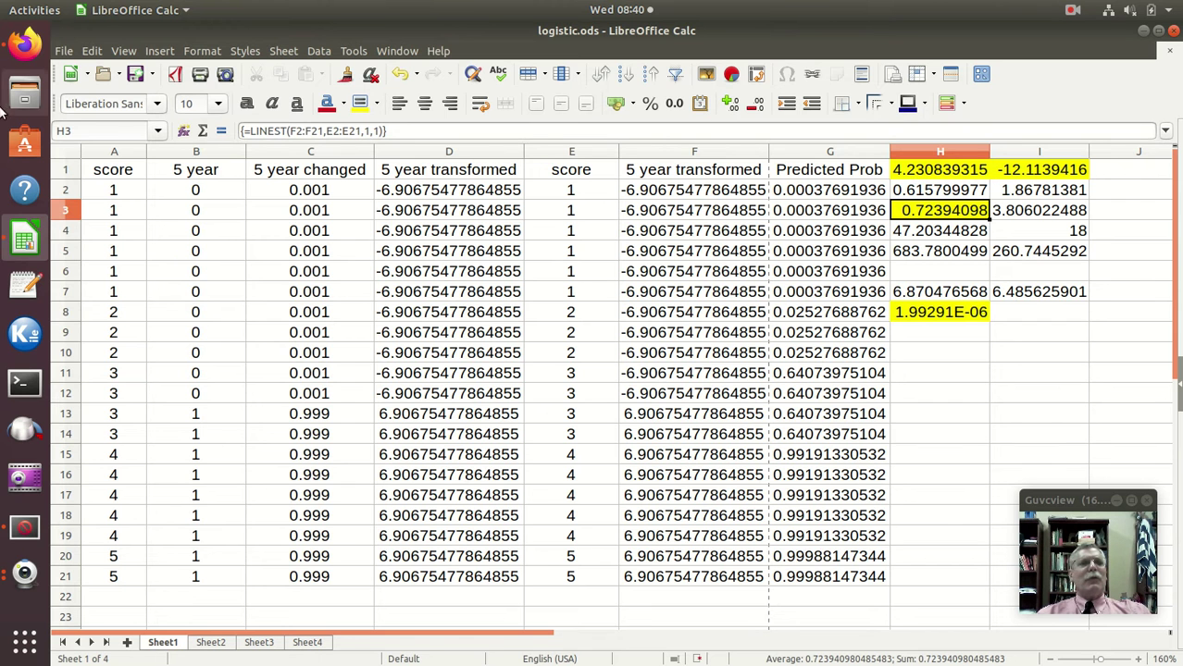
left_click(25, 46)
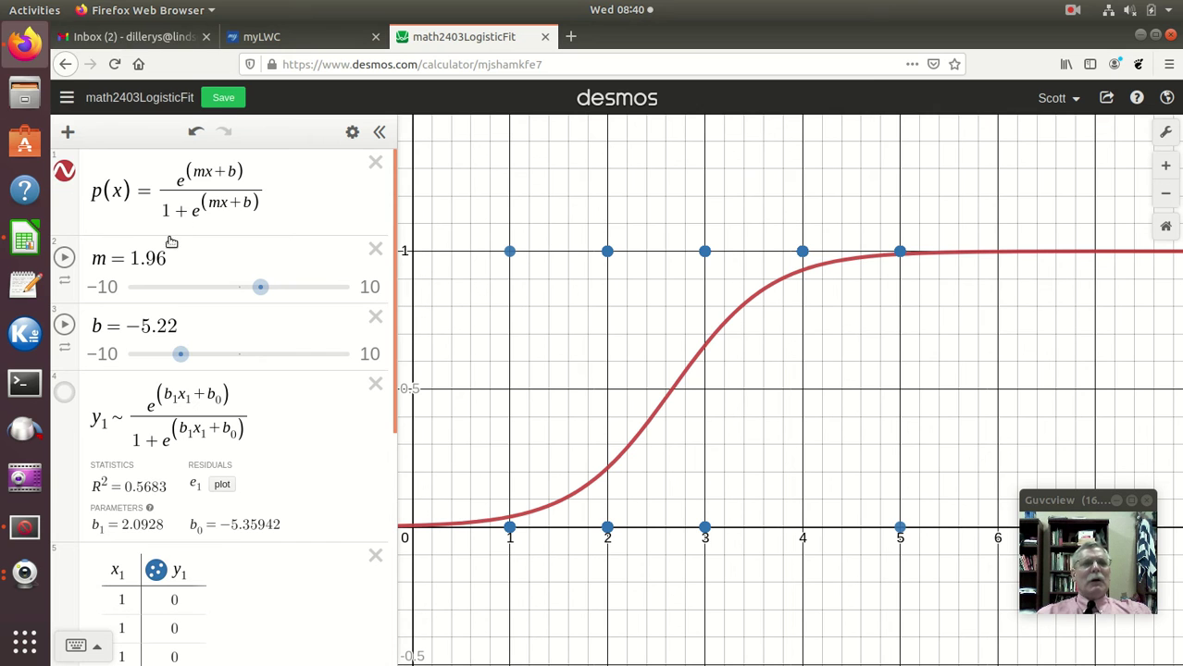
double_click(132, 258)
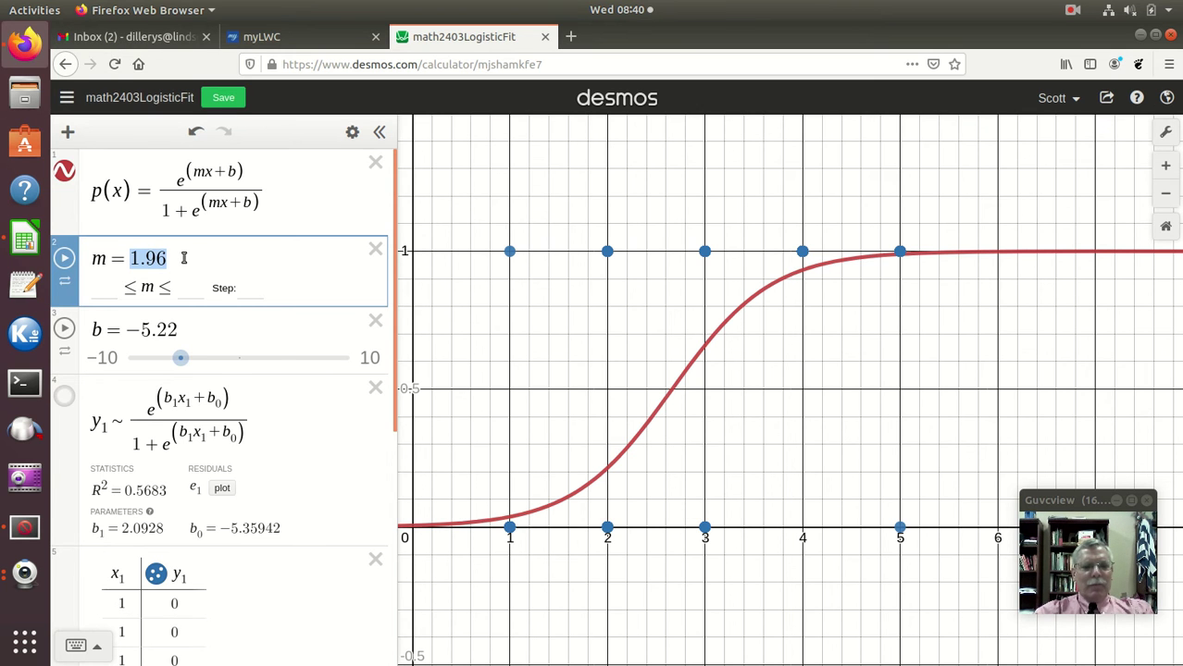
type("4.23")
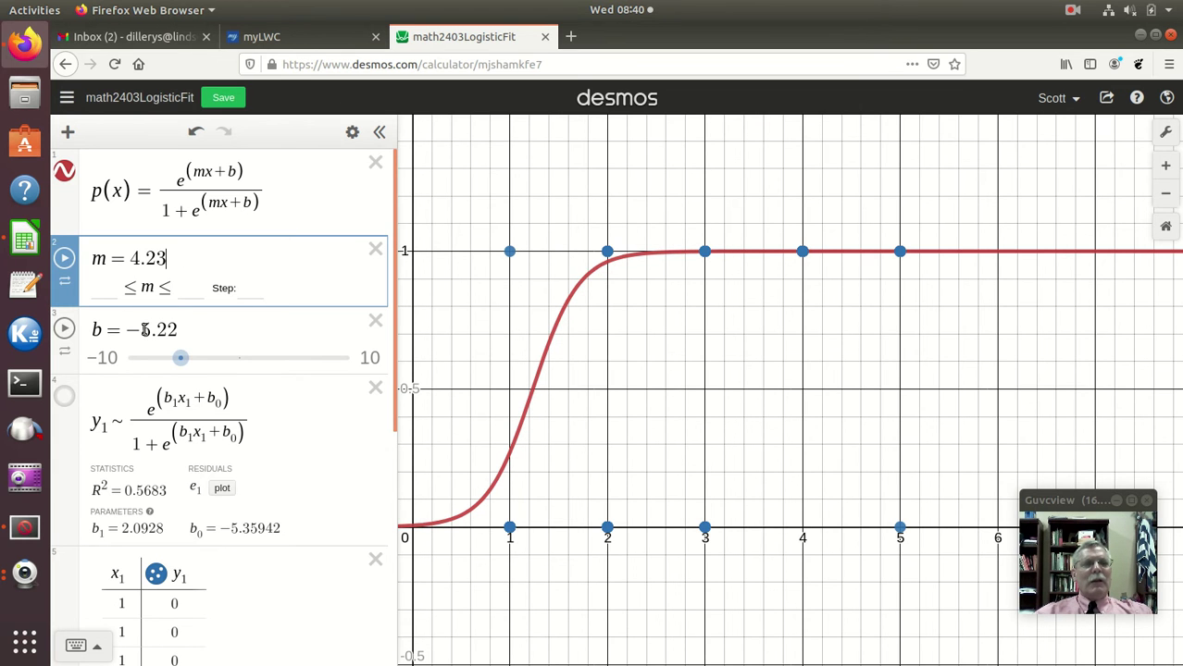
left_click_drag(142, 331, 173, 326)
type("1")
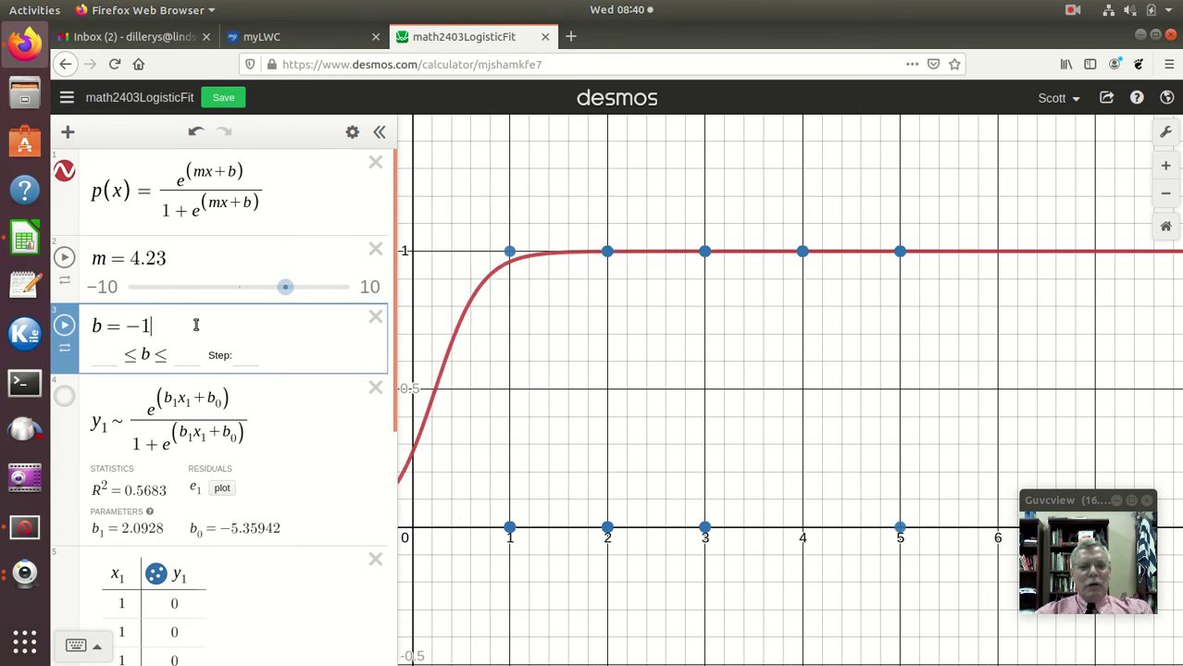
type("2.11")
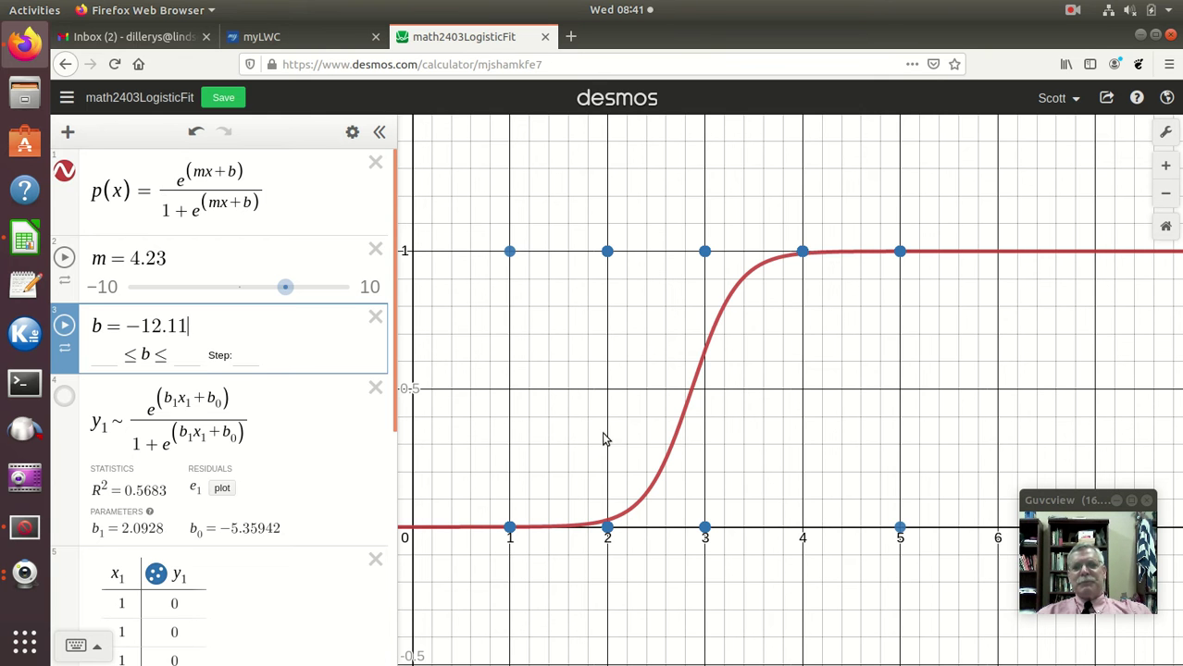
- Back in LibreOffice Calc, change the C2 formula to =IF(B2=1,0.9999,0.0001) and fill it down through C21
left_click(25, 241)
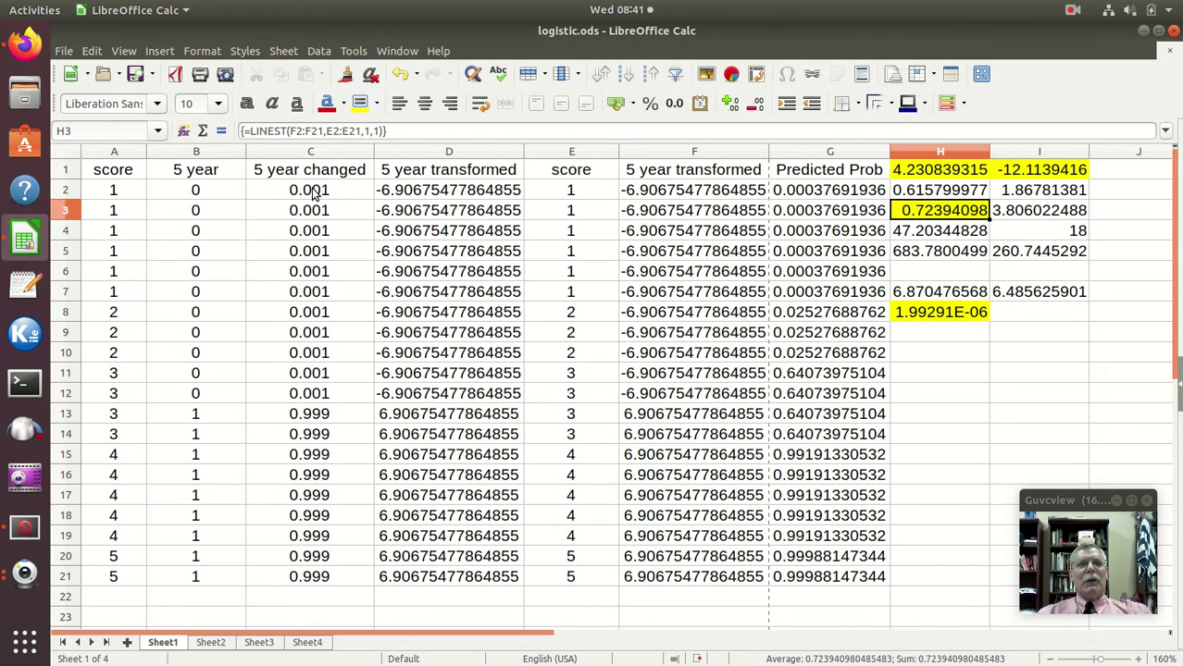
double_click(343, 192)
left_click(366, 189)
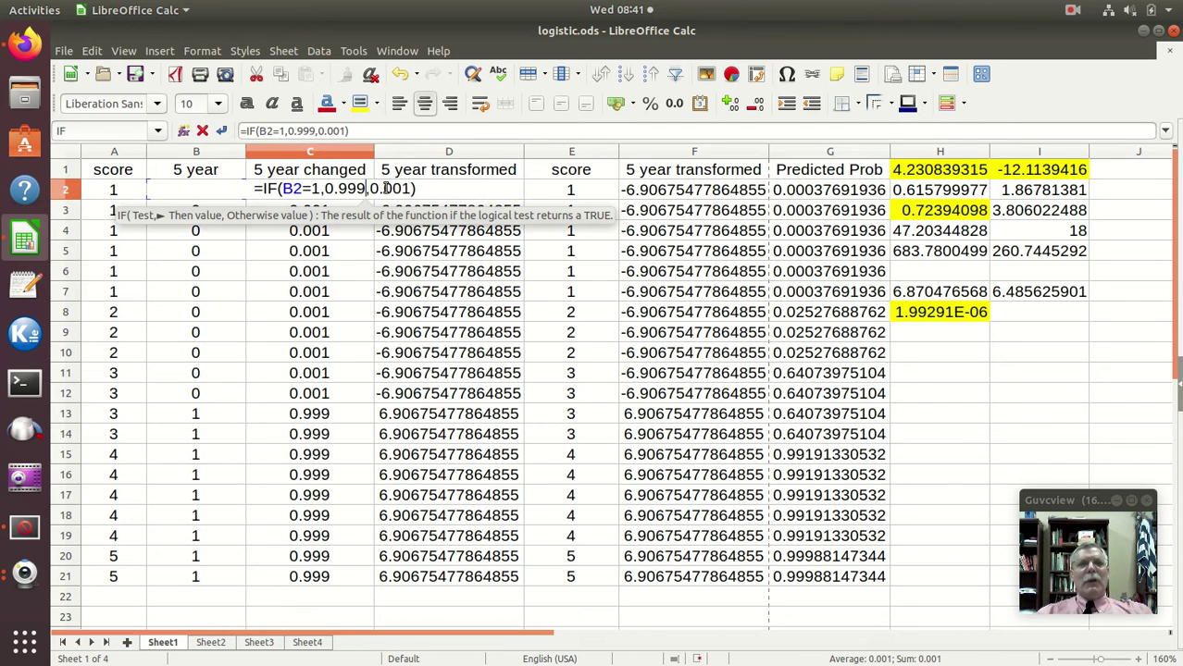
type("9")
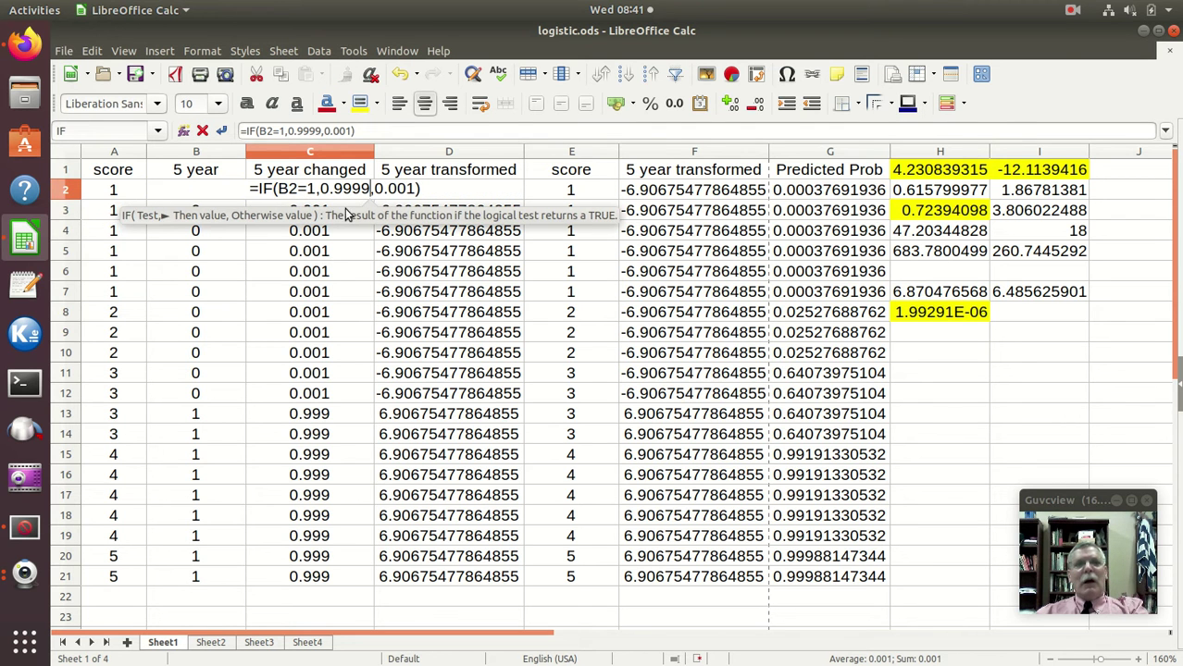
left_click(399, 189)
type("0")
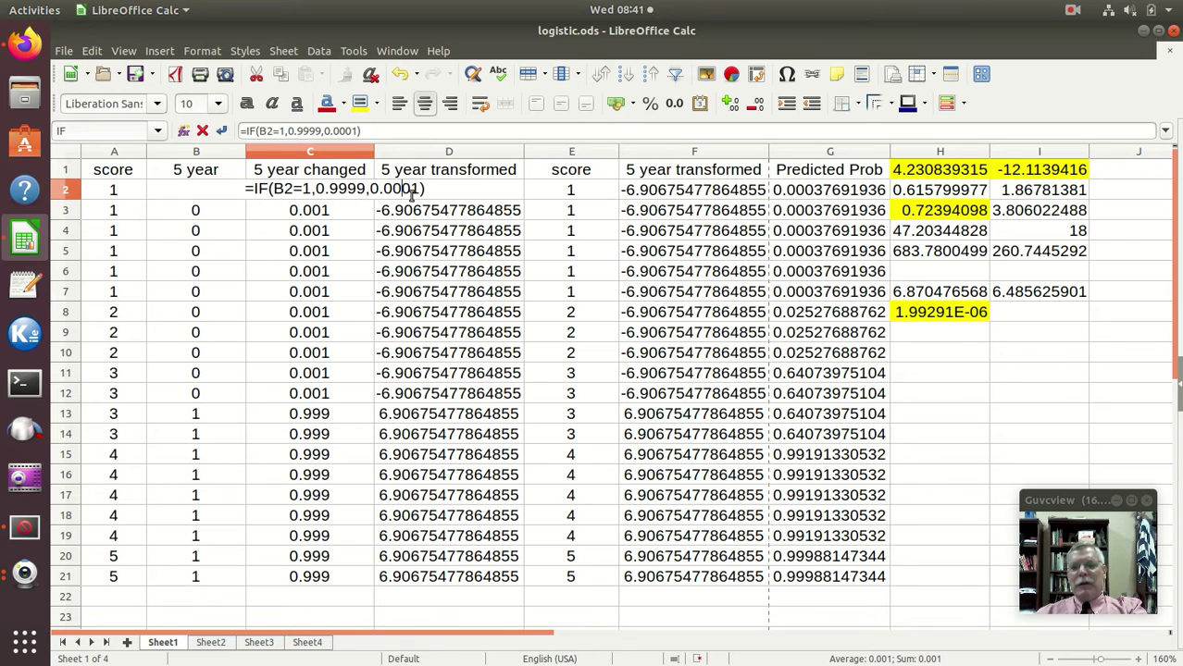
key("Return")
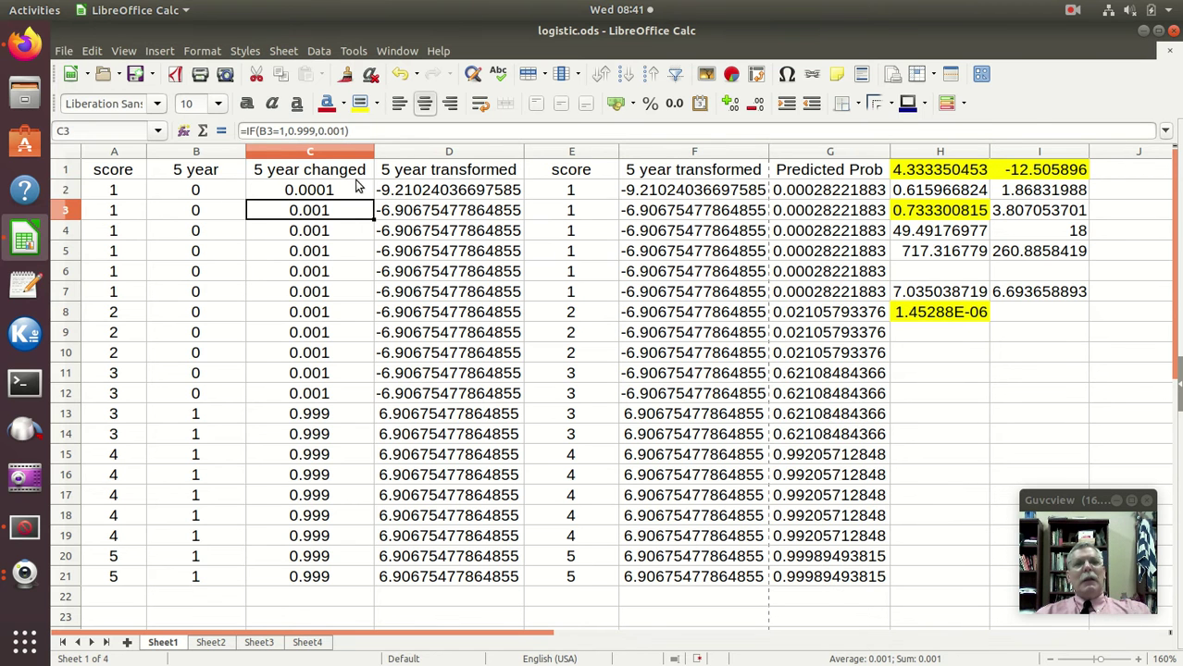
left_click(362, 192)
double_click(373, 200)
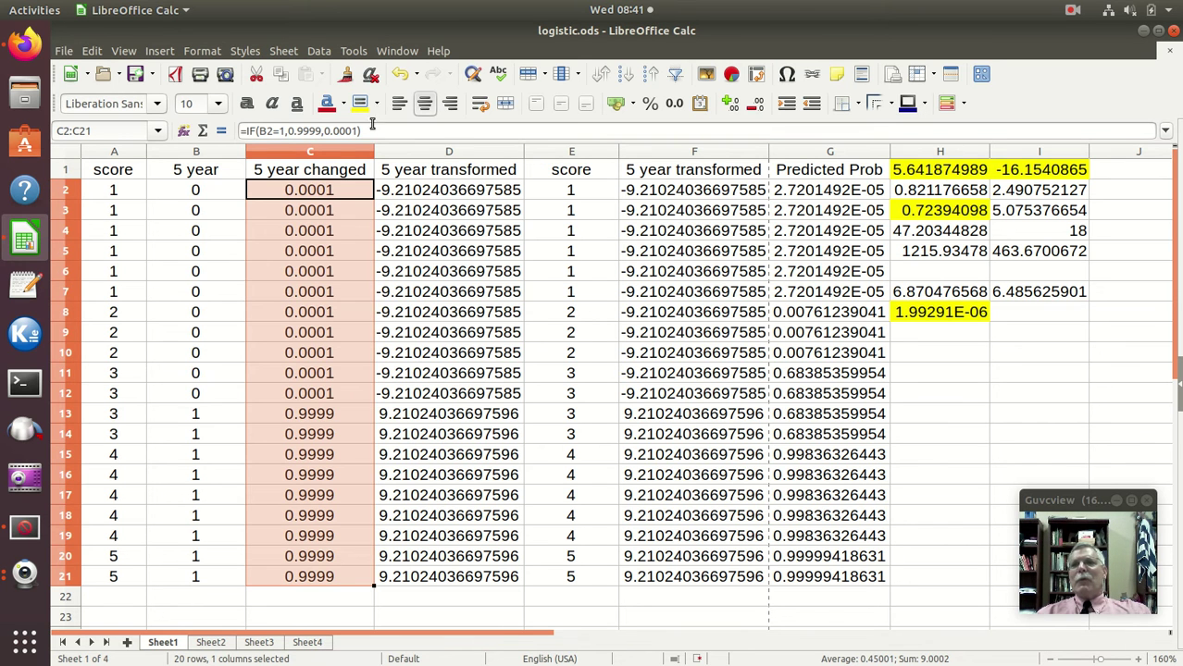
- Switch to Desmos and set the p(x) curve's m to 5.64 and b to -16.45
left_click(28, 51)
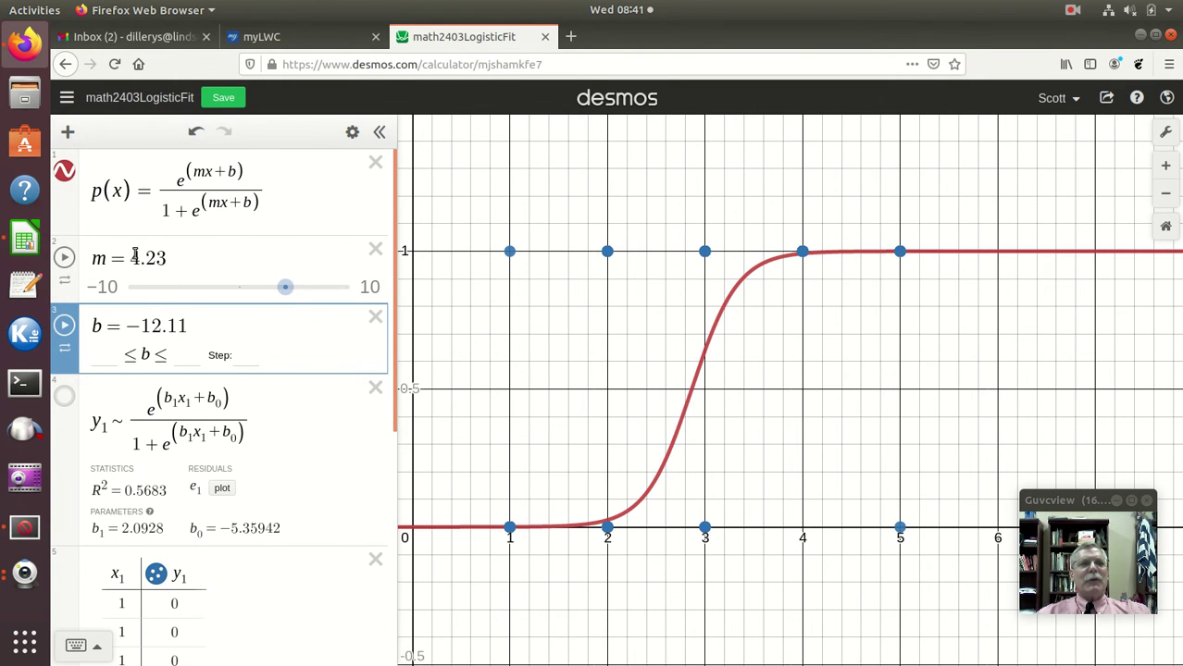
left_click_drag(132, 257, 167, 259)
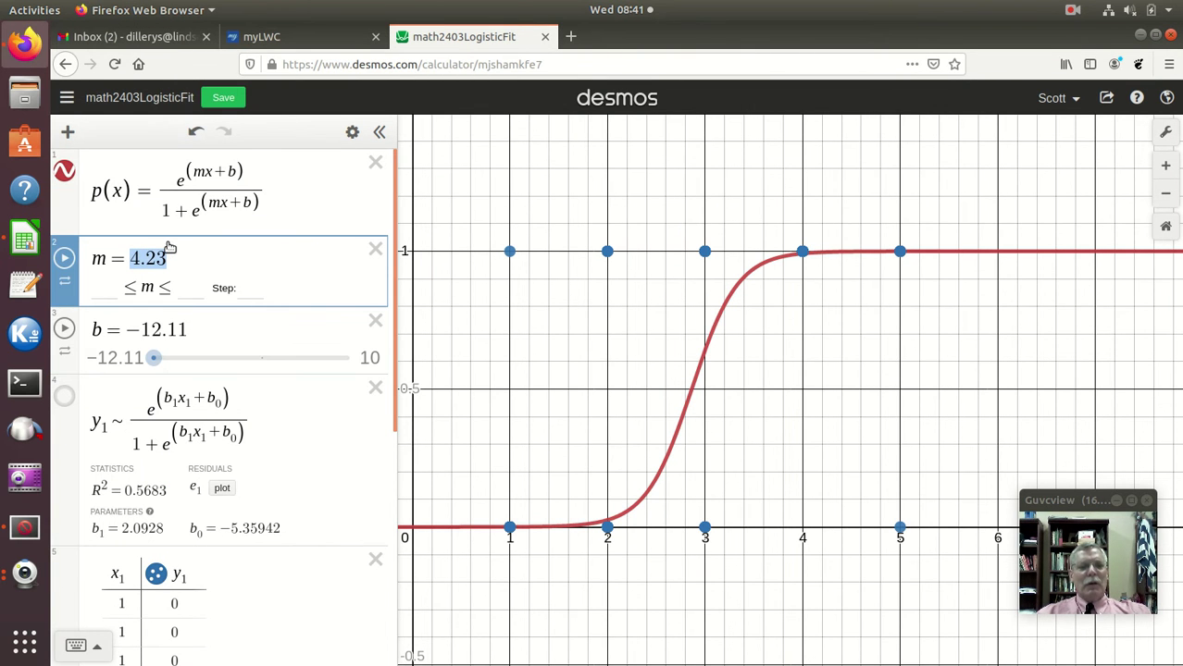
type("5.64")
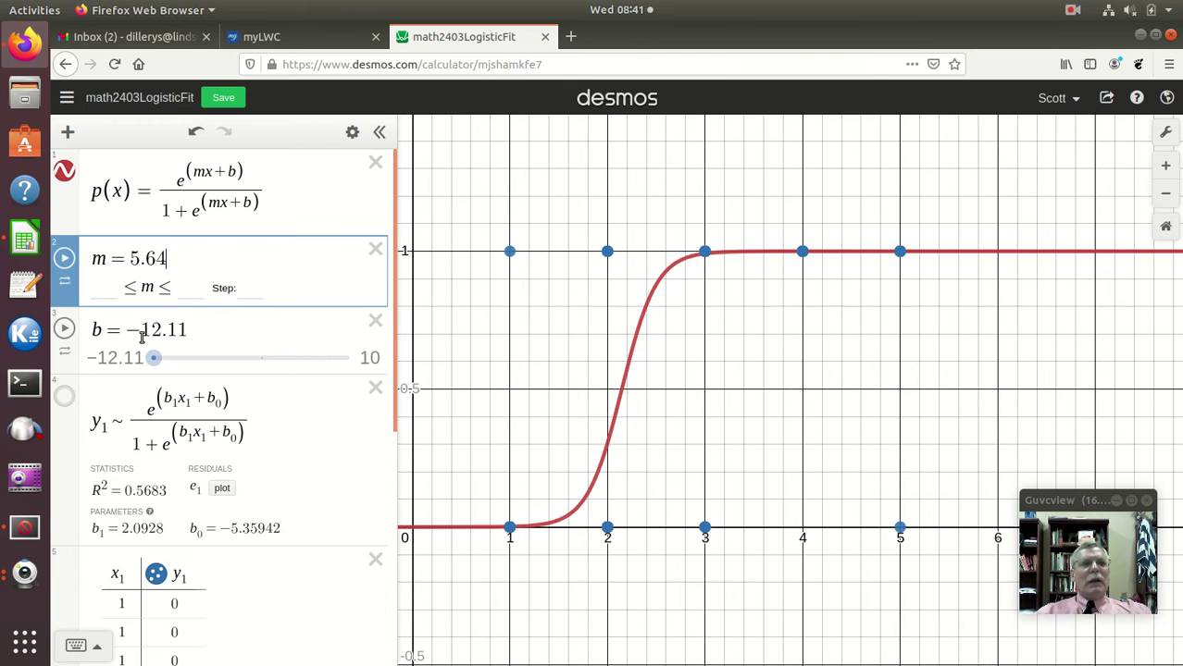
left_click_drag(144, 331, 202, 336)
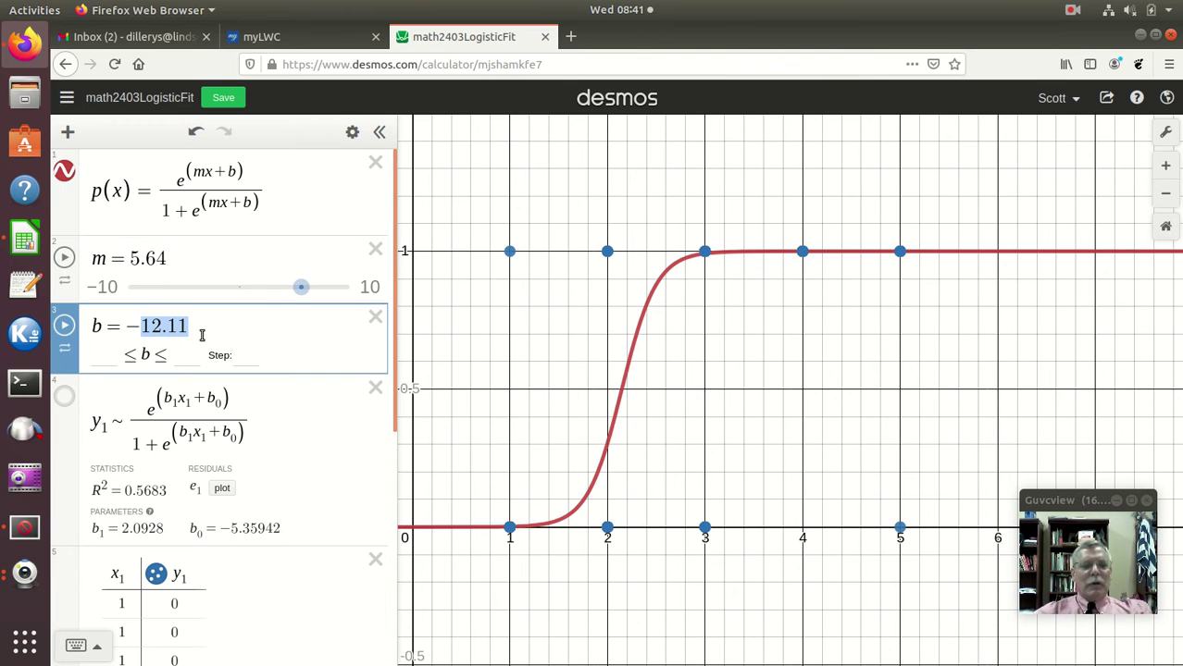
type("16.45")
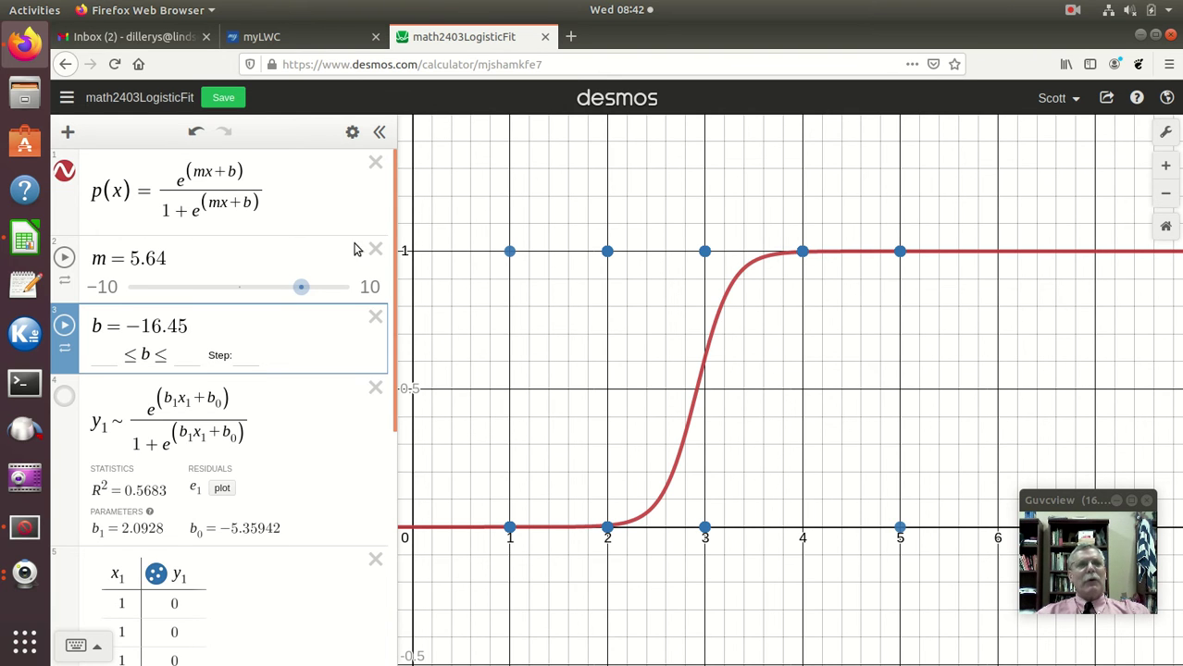
- Return to LibreOffice Calc, change the C2 formula to =IF(B2=1,0.9,0.1), and fill it down through C21
left_click(35, 237)
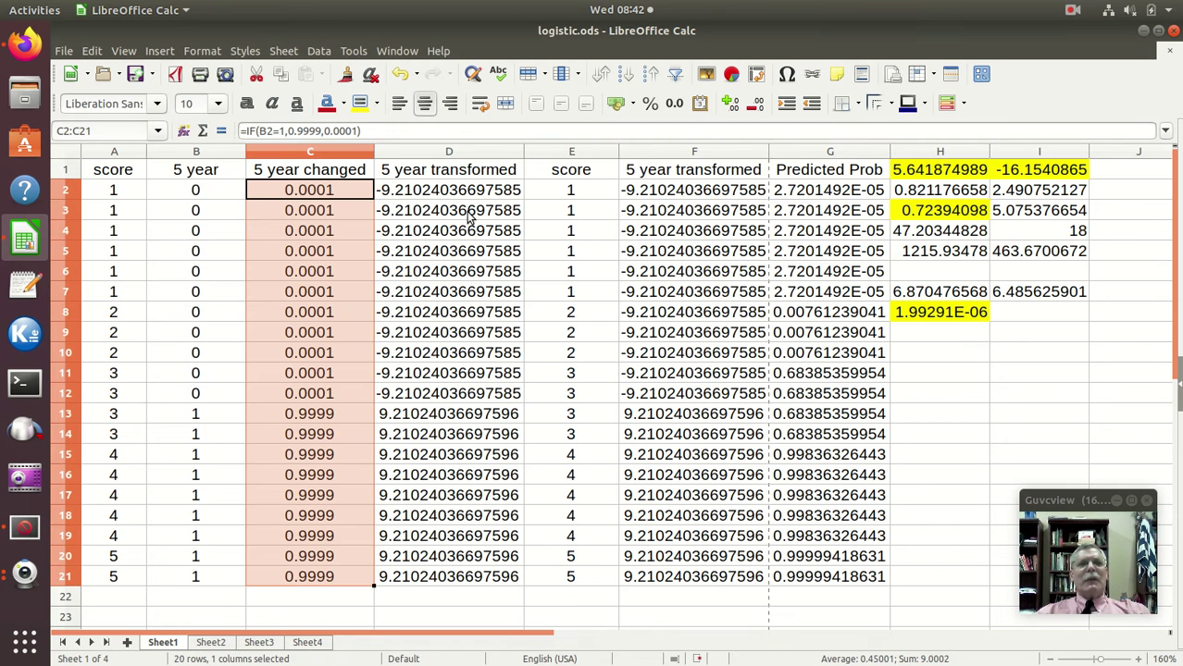
double_click(303, 191)
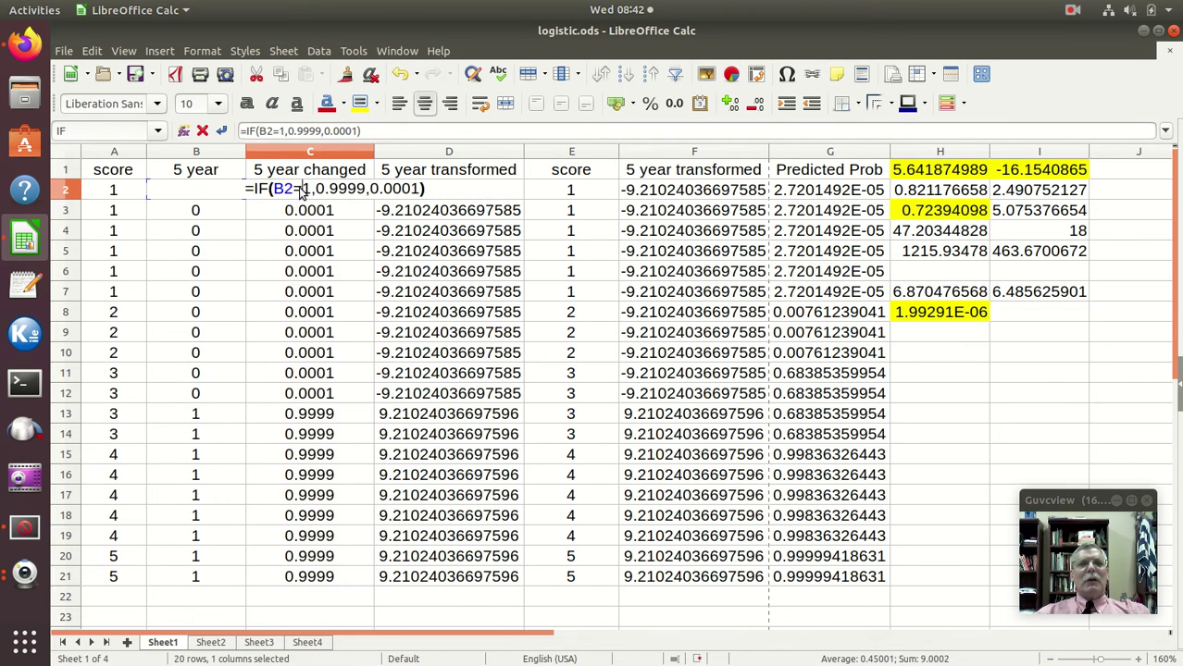
left_click_drag(340, 190, 367, 189)
key("BackSpace")
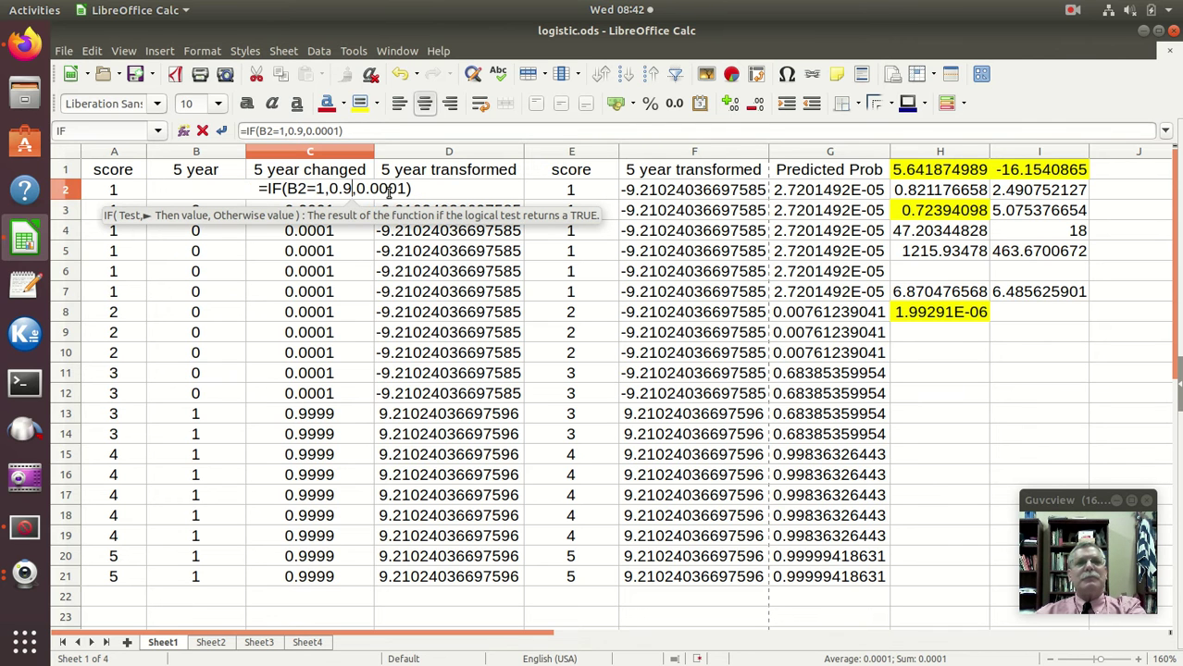
left_click_drag(398, 189, 374, 188)
type("1")
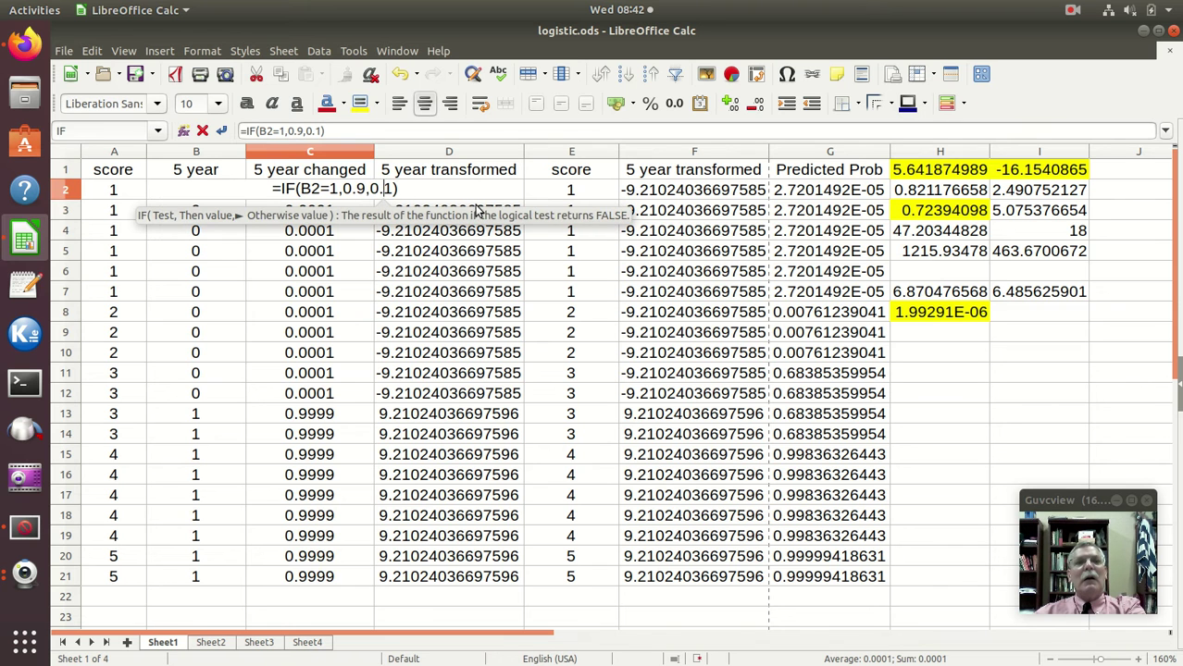
key("Return")
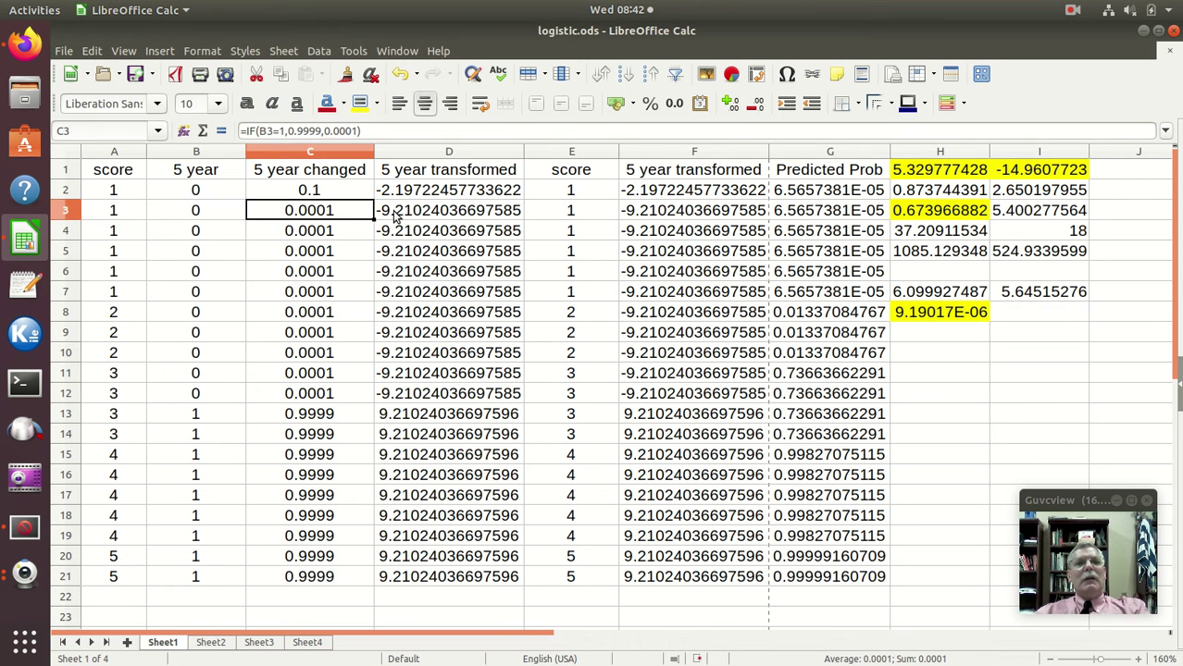
key("Up")
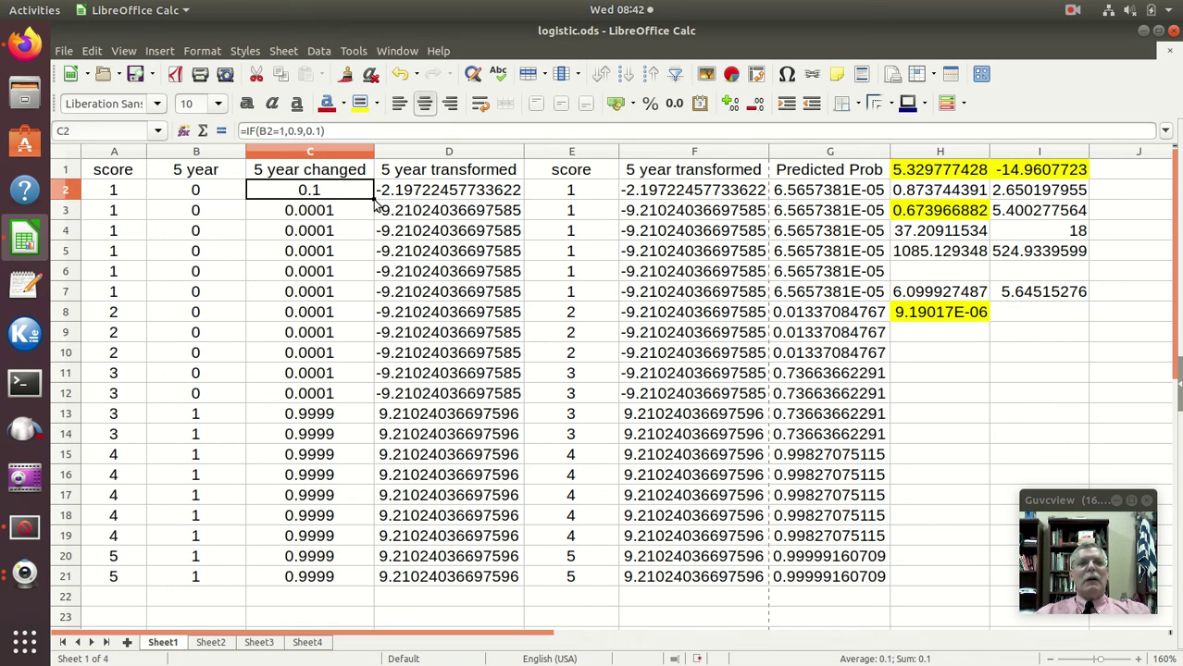
double_click(374, 199)
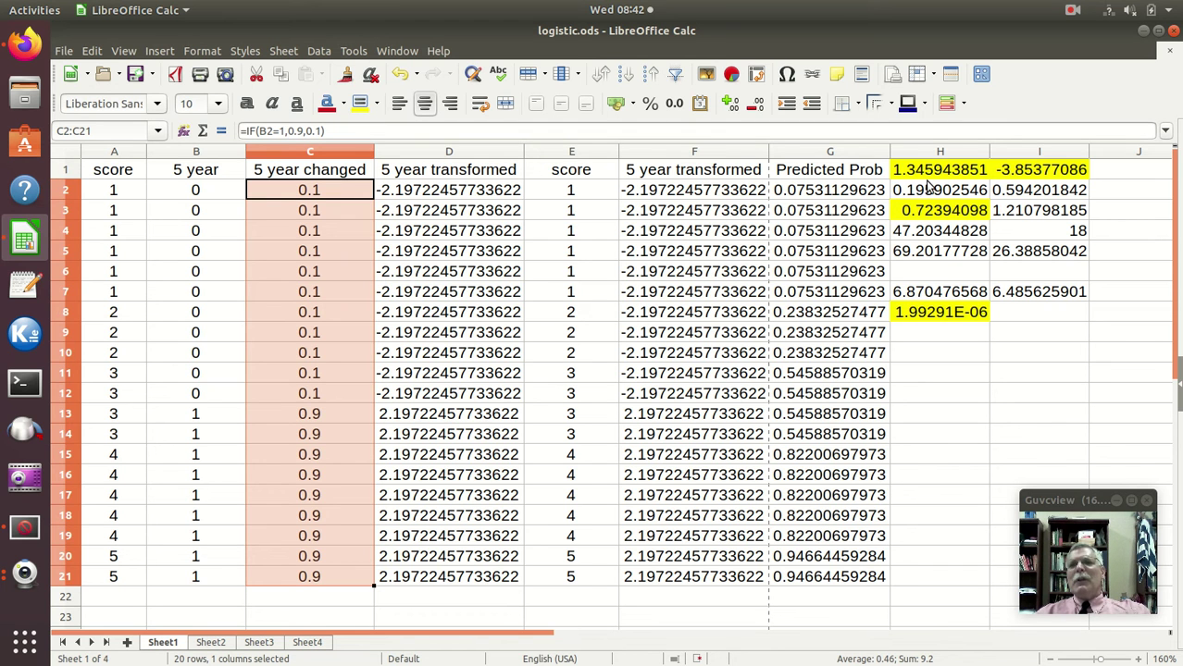
- Switch to Desmos and set the p(x) curve's m to 1.35 and b to -3.85, rechecking the coefficients in LibreOffice Calc
left_click(26, 50)
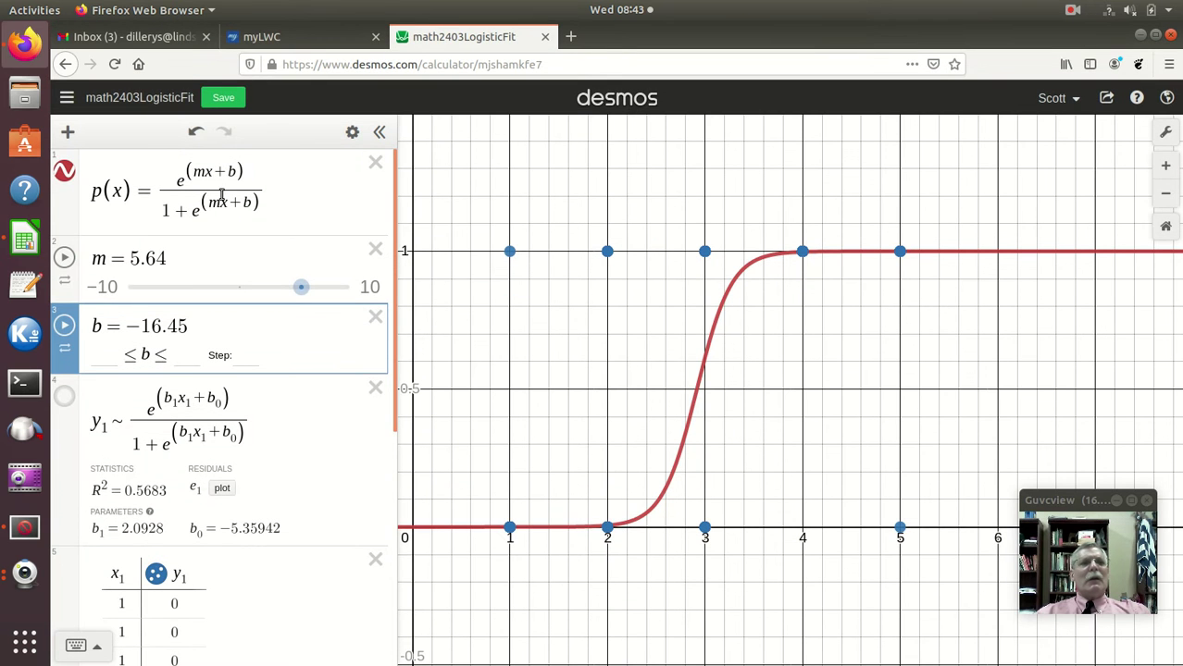
double_click(188, 260)
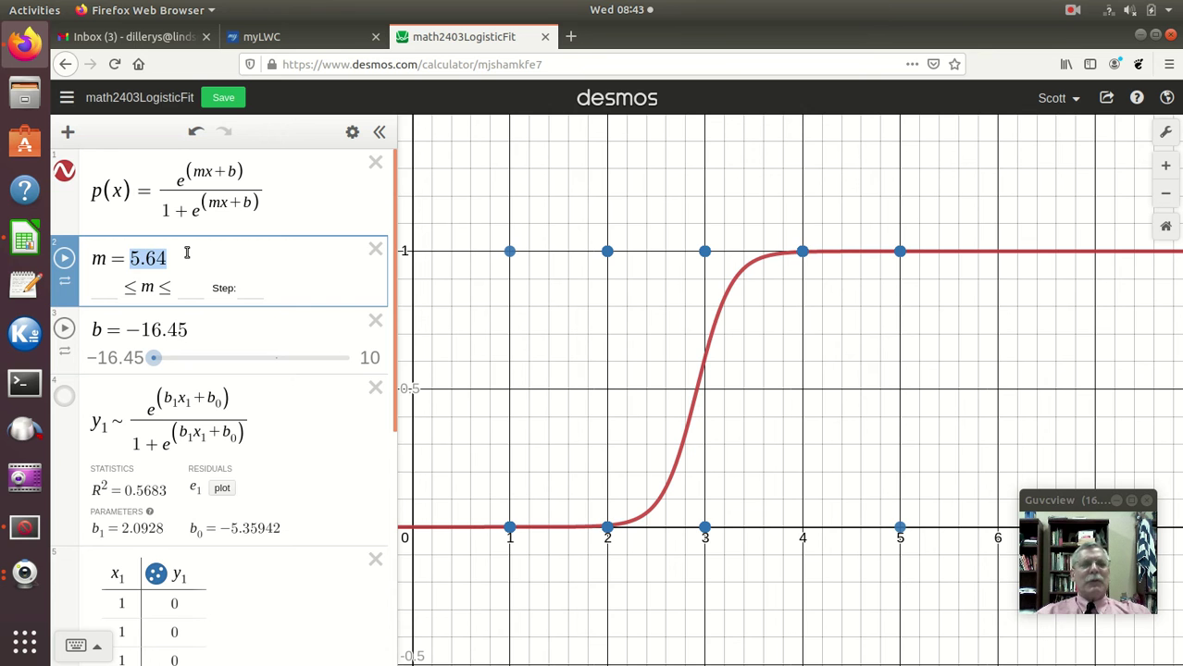
type("1.35")
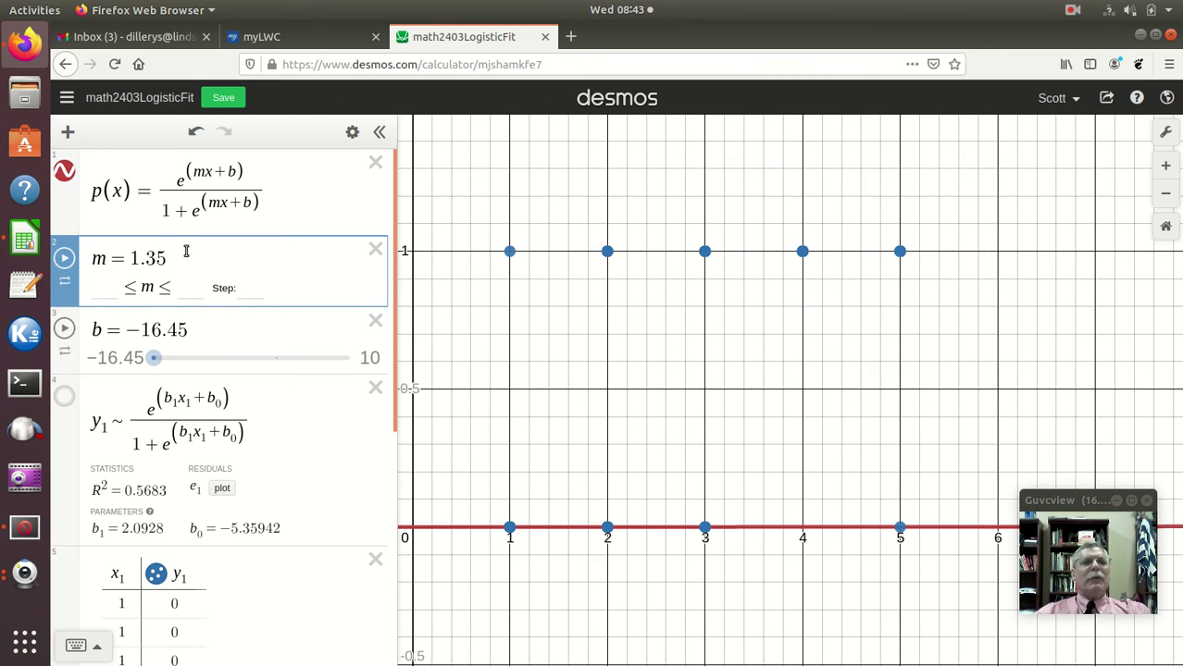
left_click(24, 241)
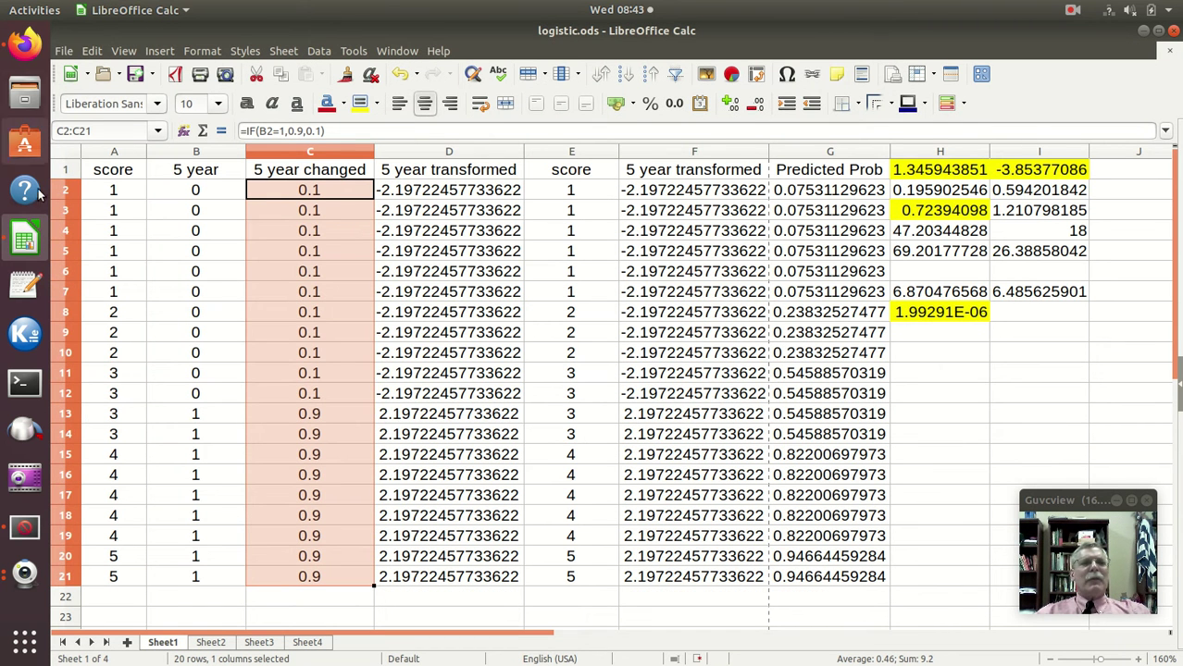
left_click(25, 43)
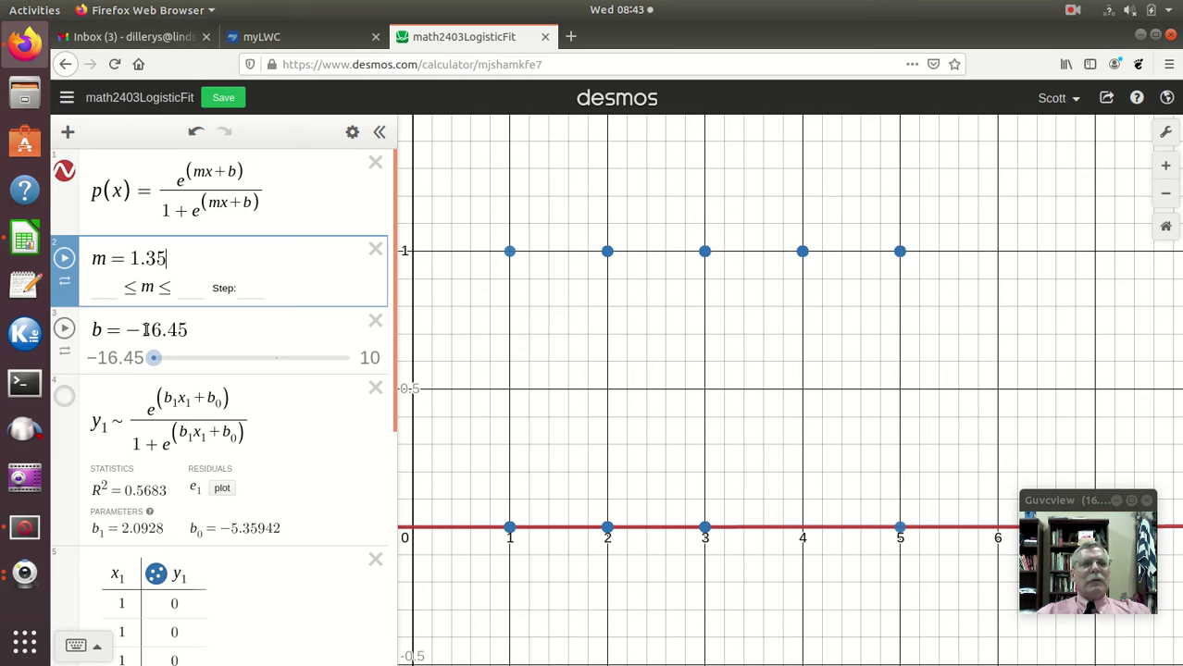
left_click_drag(145, 330, 221, 328)
type("3.85")
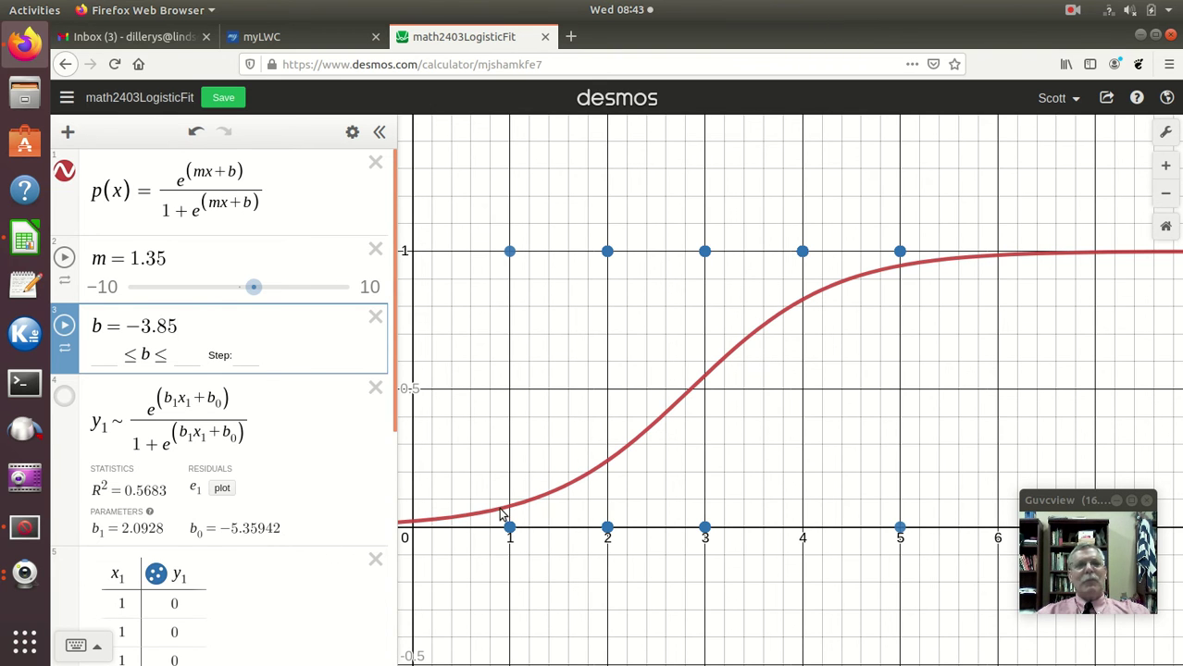
- Undo the latest m and b edits in Desmos back to m = 5.64 and b = -16.45
left_click(196, 135)
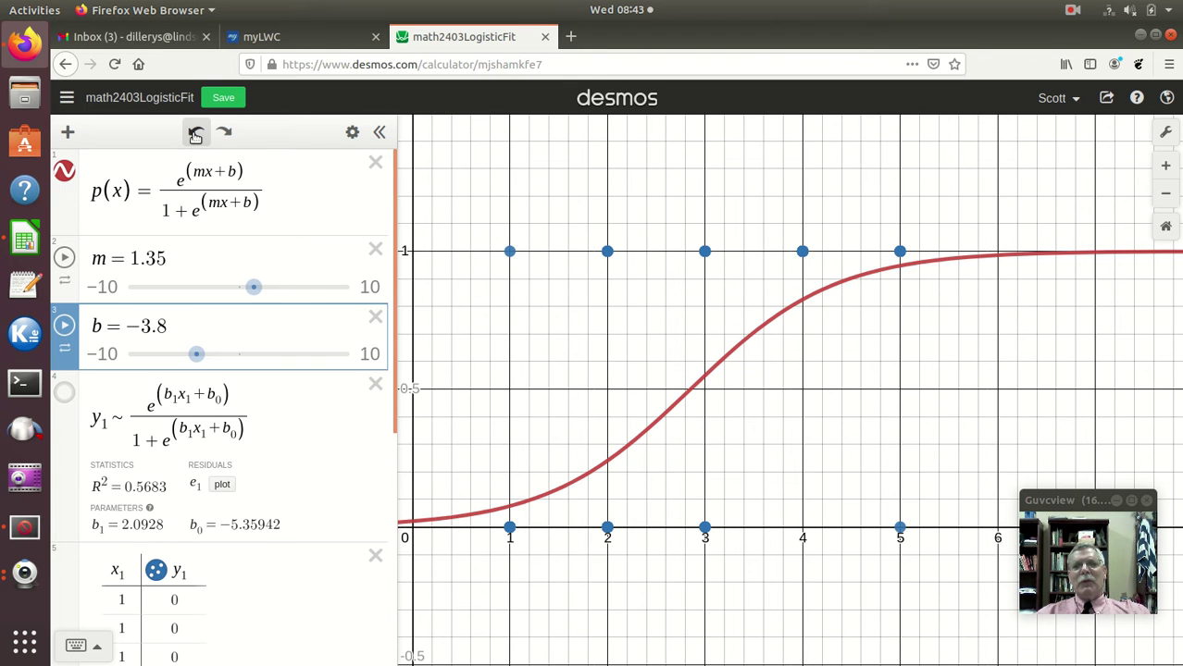
left_click(195, 135)
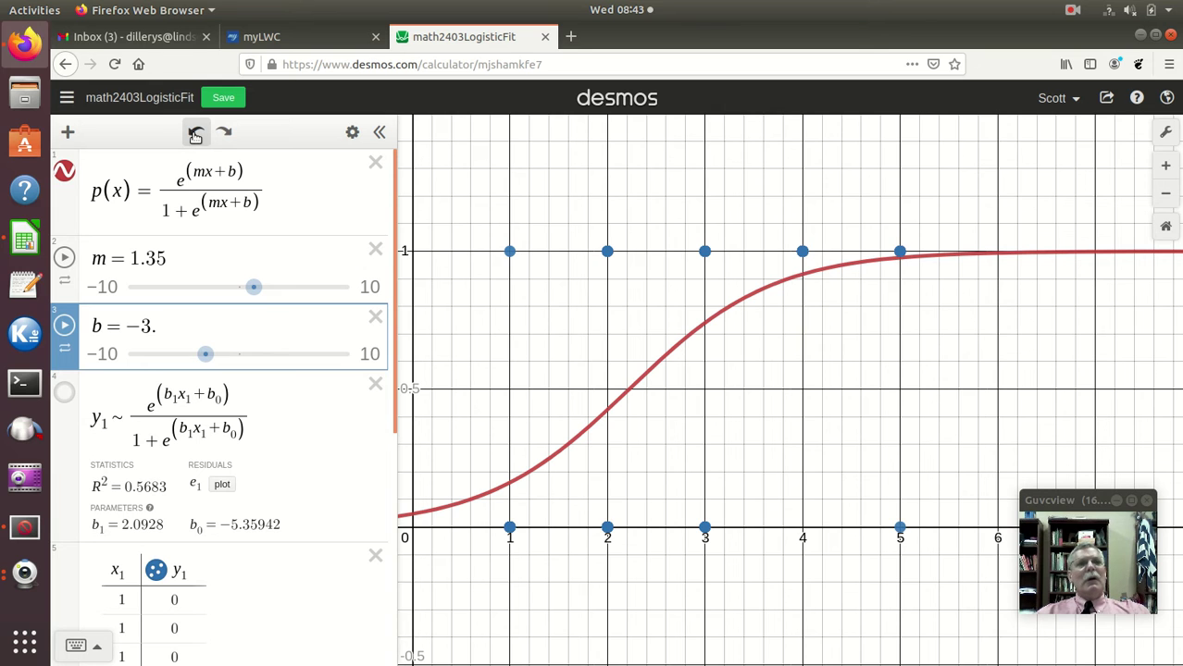
left_click(196, 135)
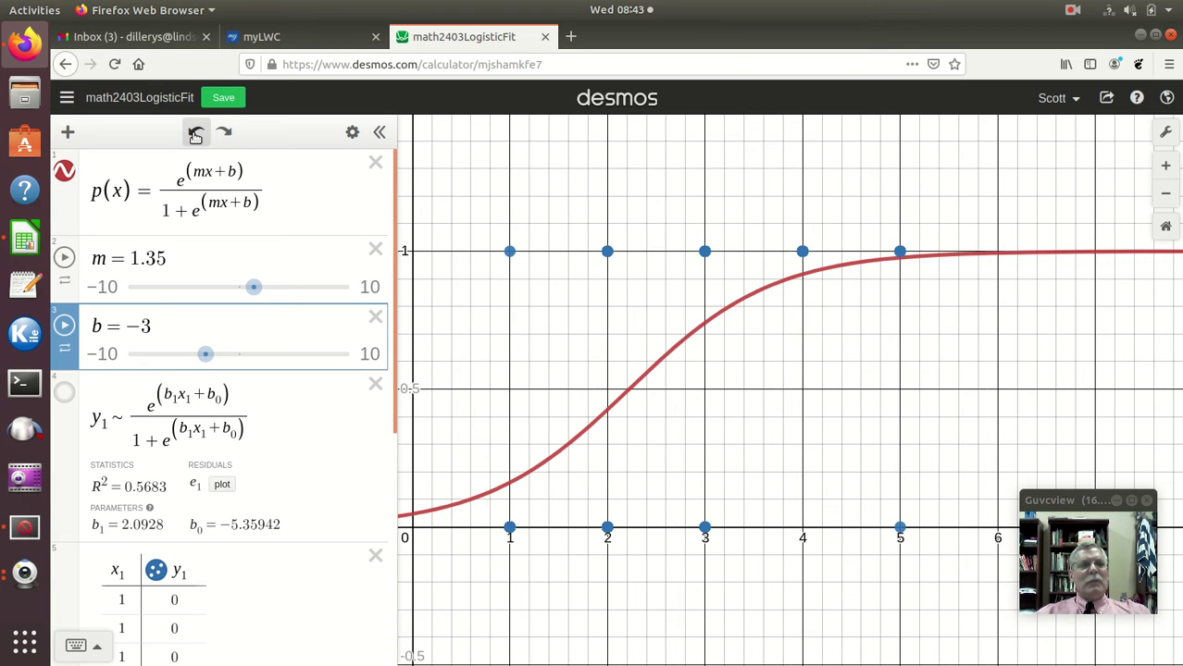
left_click(195, 136)
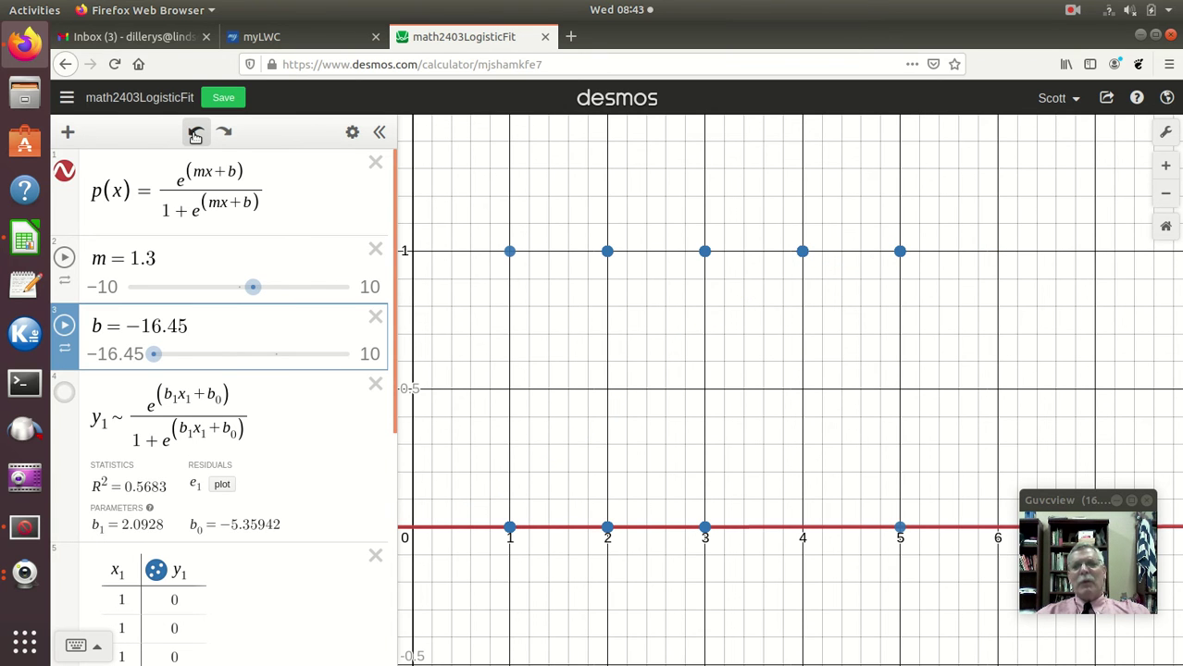
left_click(195, 135)
left_click(195, 135)
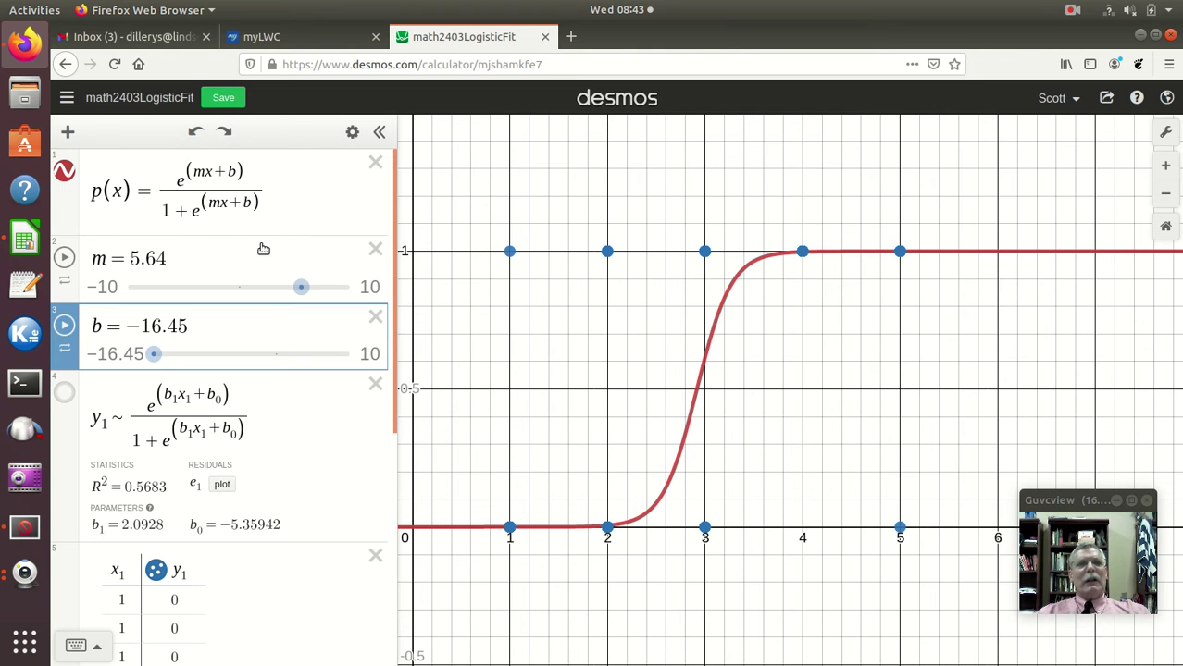
- Redo the undone edits until m is 1.35 and b is -3.85 again
left_click(226, 133)
left_click(227, 133)
left_click(226, 133)
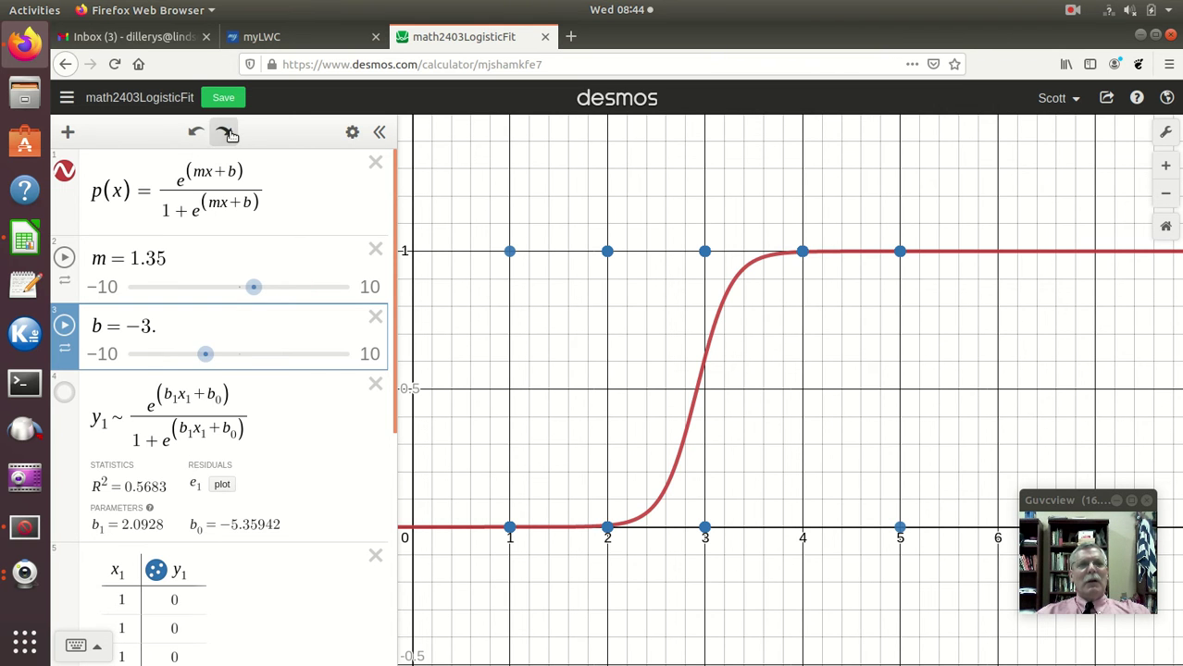
left_click(227, 132)
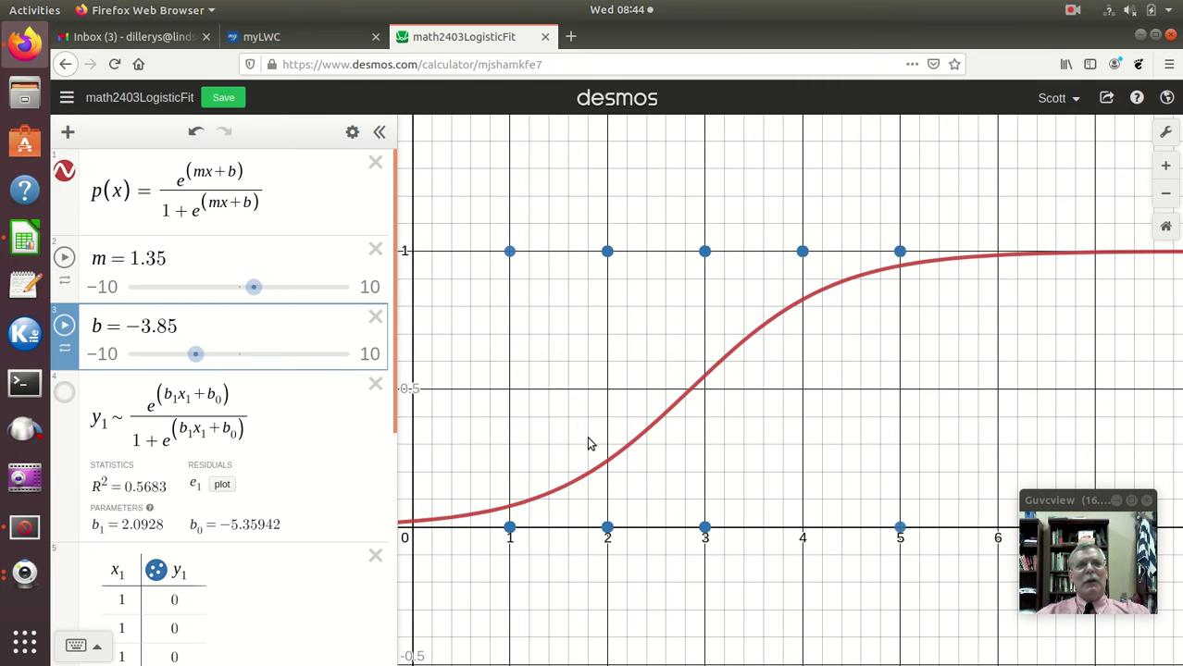
- Switch to LibreOffice Calc, open Sheet4, select the replacement value in I10, and examine the score and result data down to the last row
left_click(26, 239)
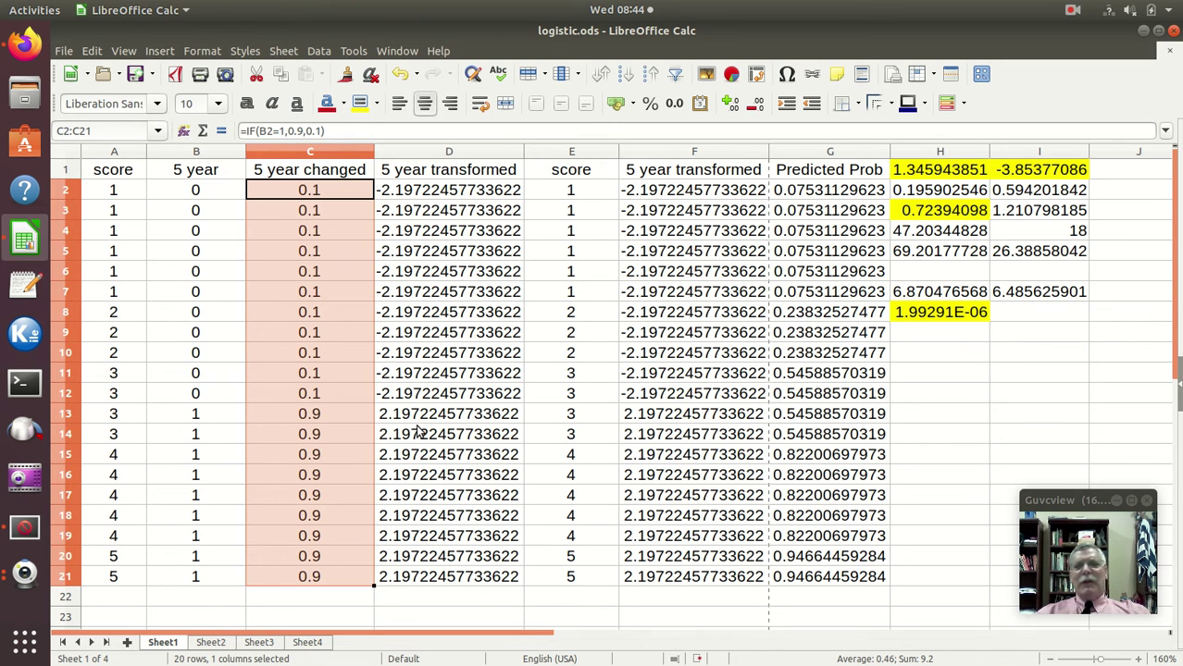
left_click(307, 642)
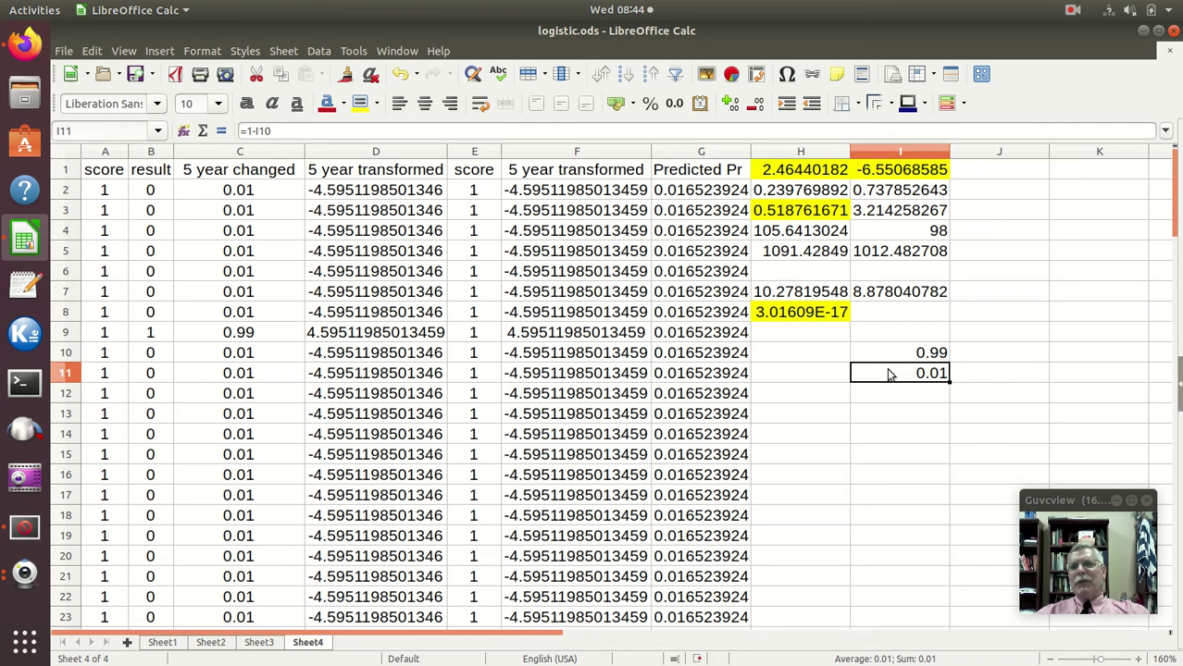
left_click(905, 351)
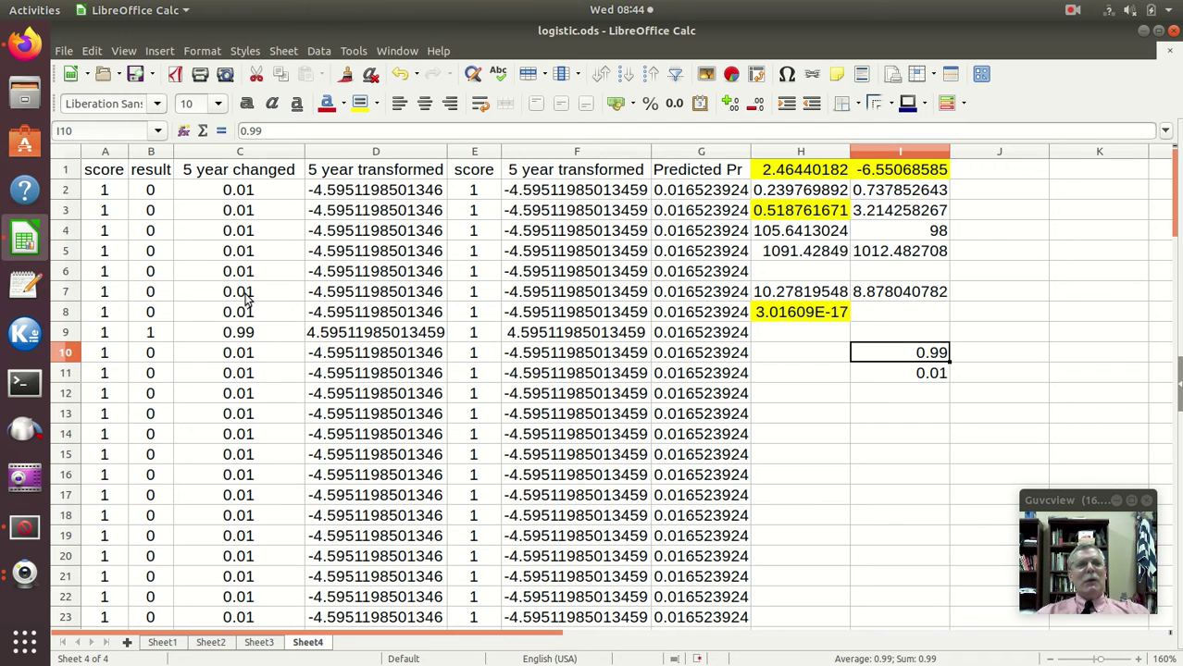
scroll(182, 304, "down", 20)
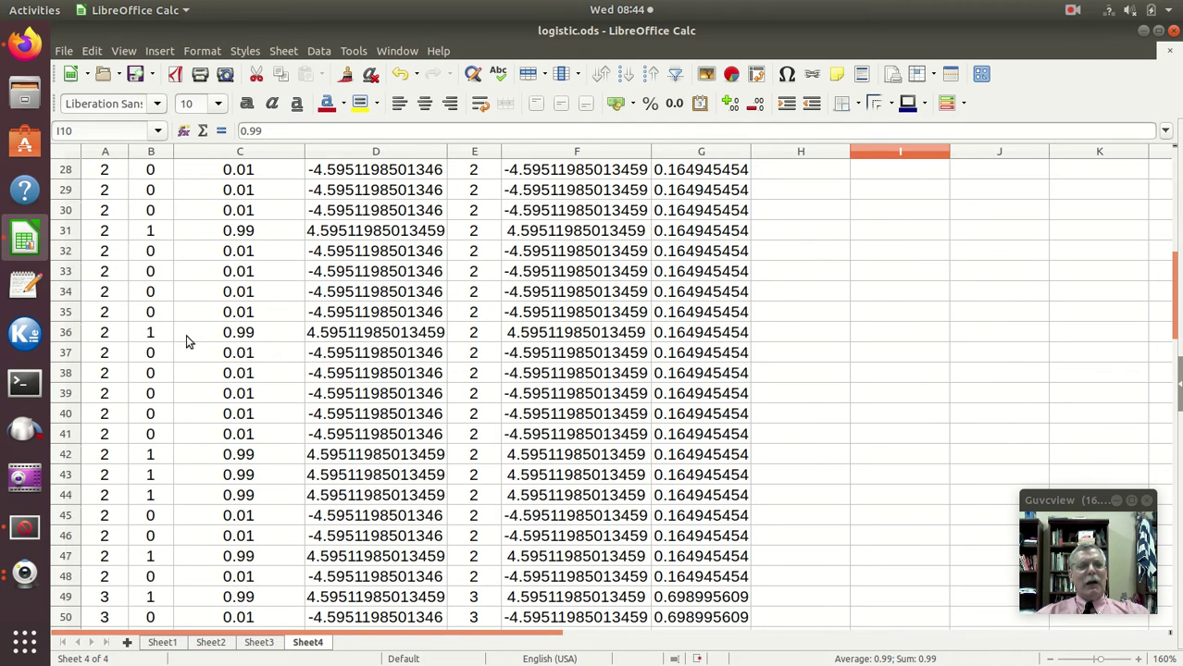
scroll(186, 346, "down", 6)
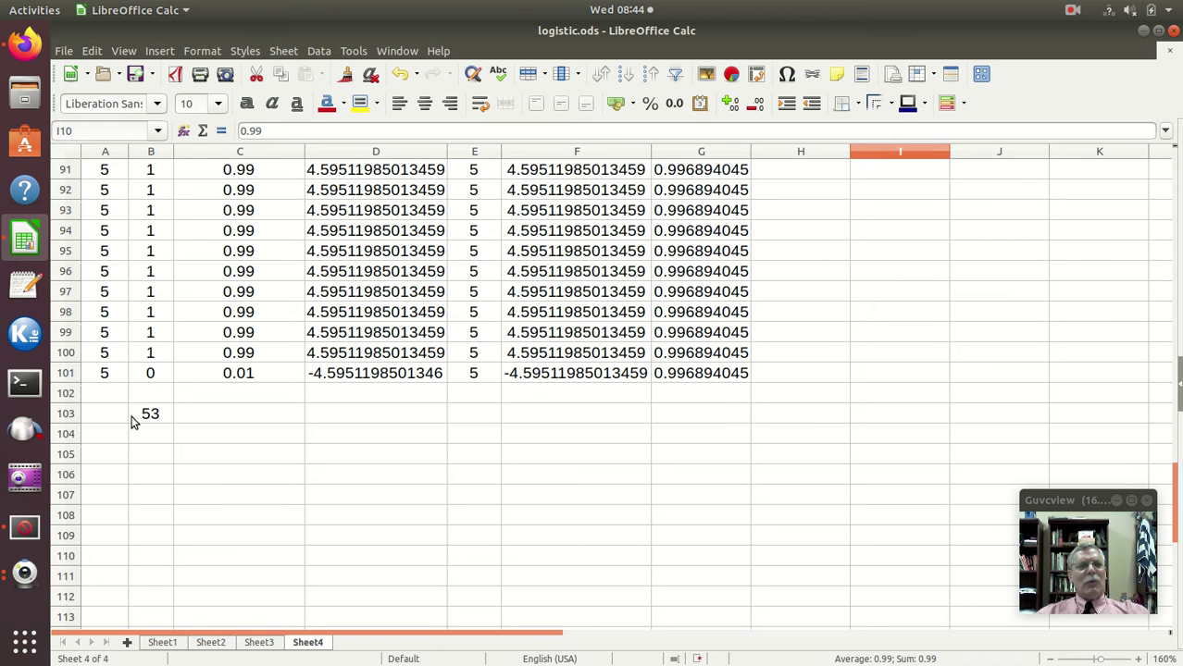
scroll(223, 341, "up", 20)
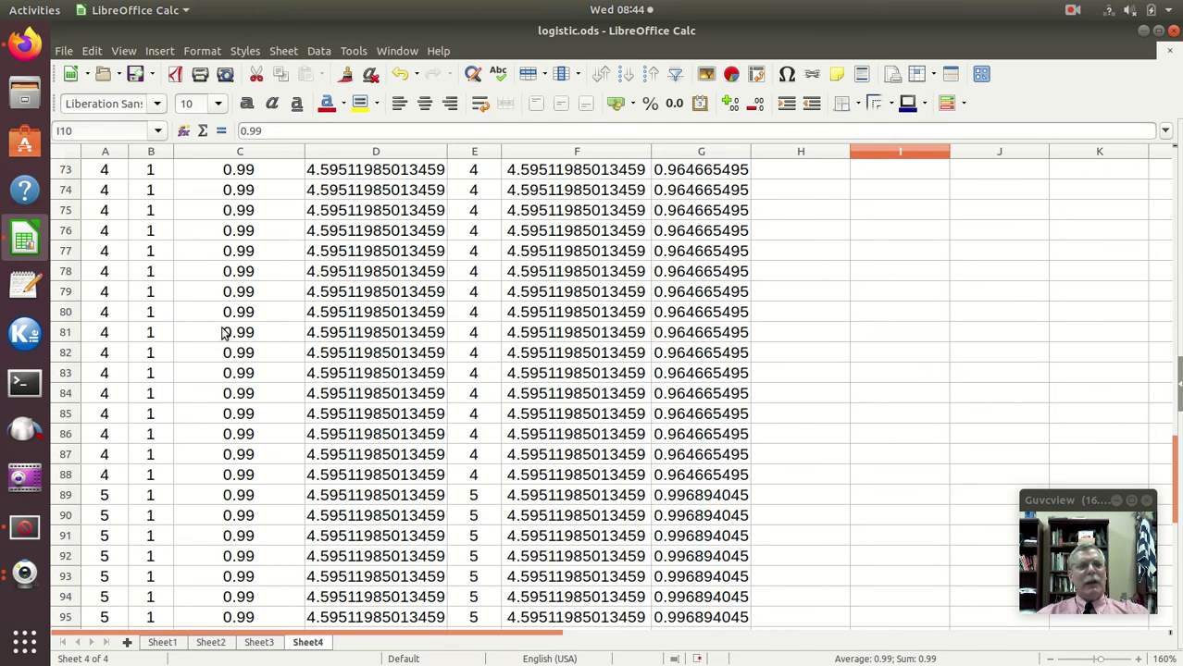
scroll(223, 341, "up", 8)
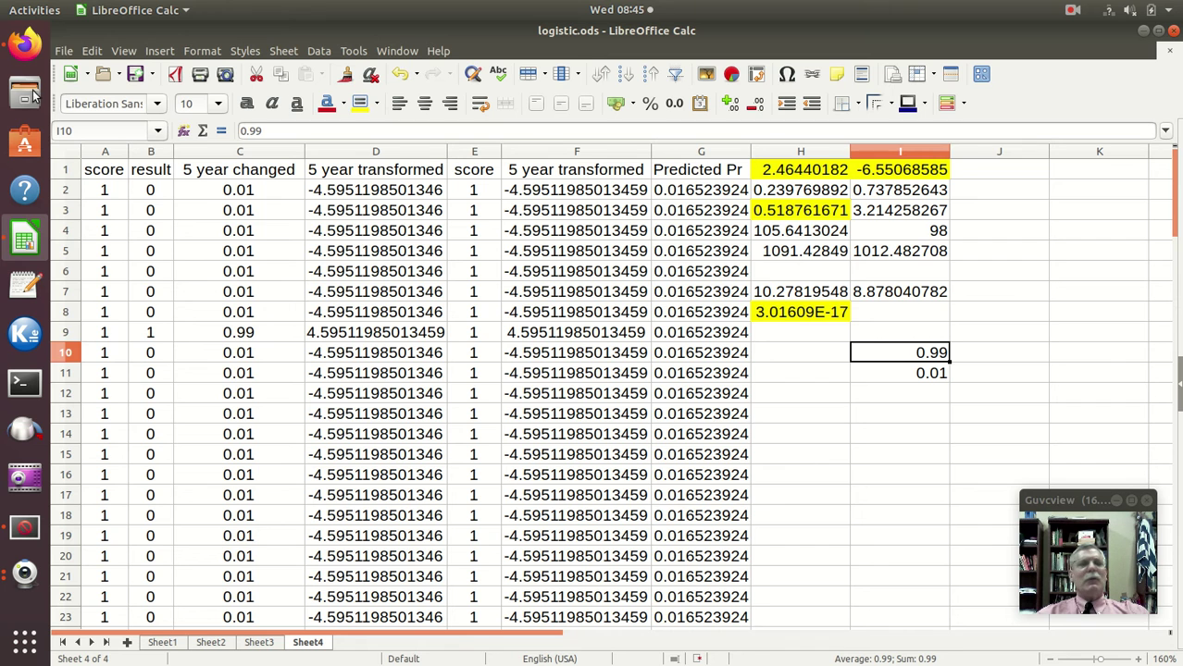
- Switch to Desmos and set the p(x) curve's m to 2.46 and b to -6.55
left_click(24, 42)
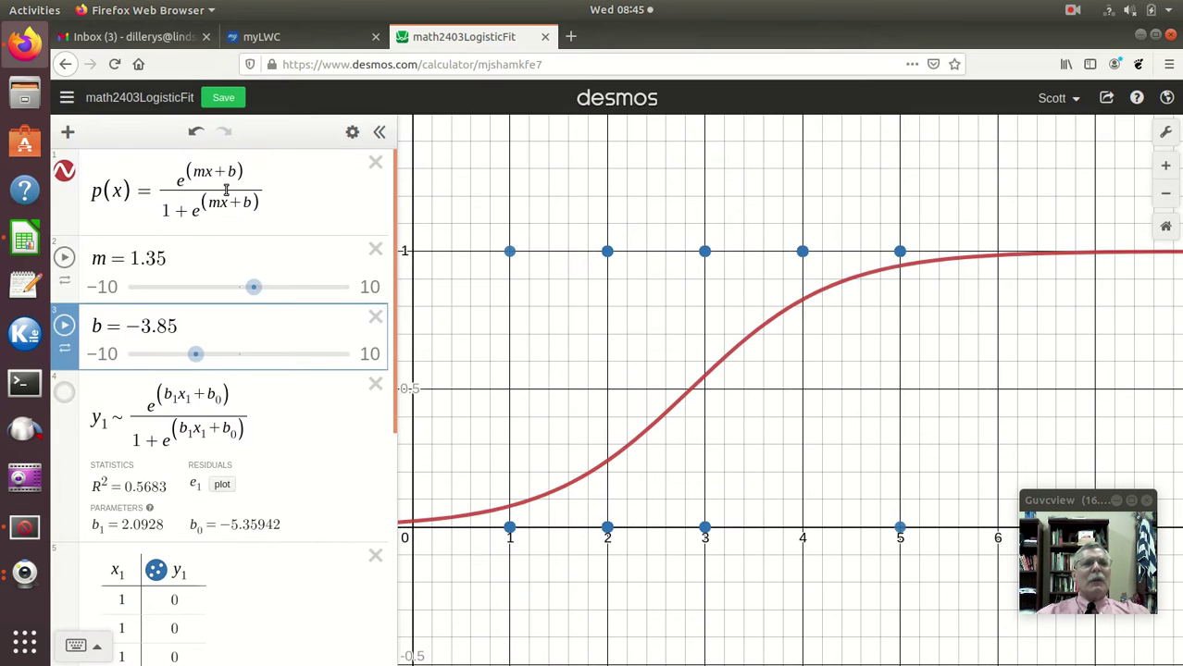
left_click(135, 261)
left_click_drag(141, 261, 211, 255)
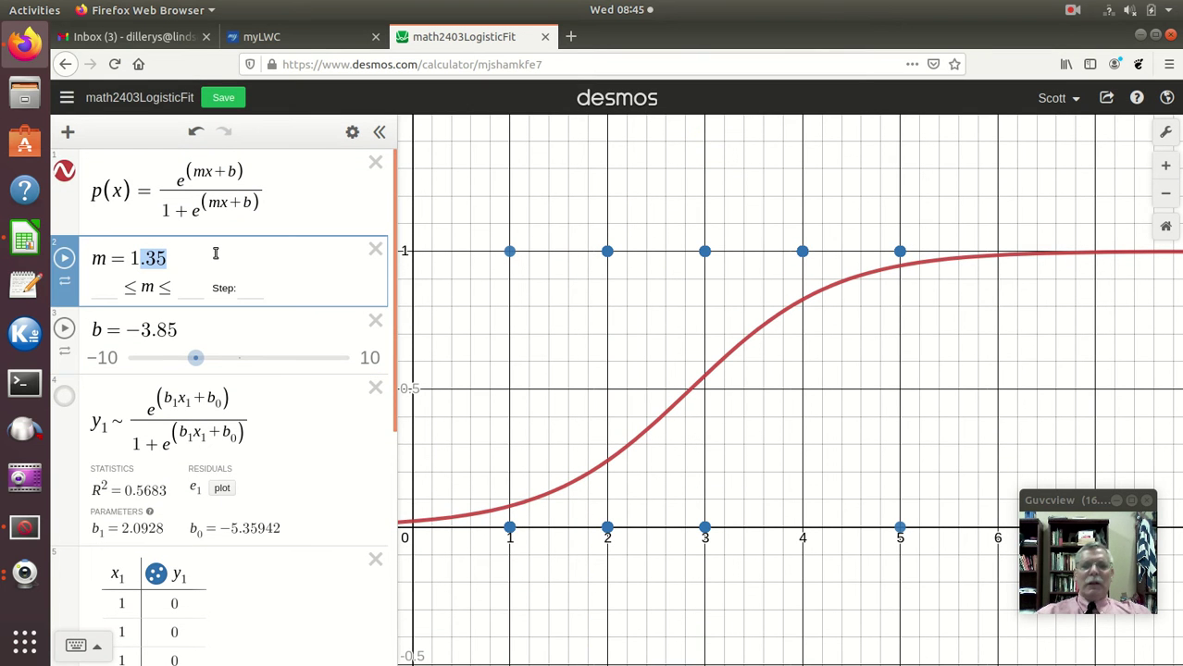
key("BackSpace")
key("BackSpace")
type("2.46")
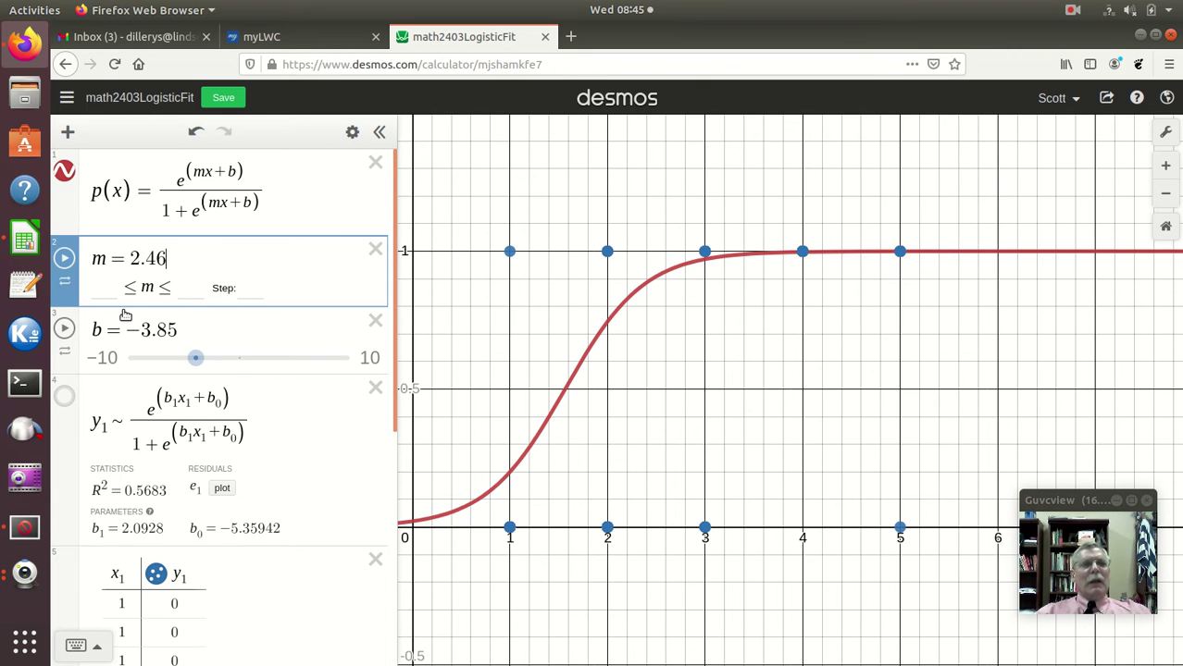
left_click_drag(139, 331, 181, 329)
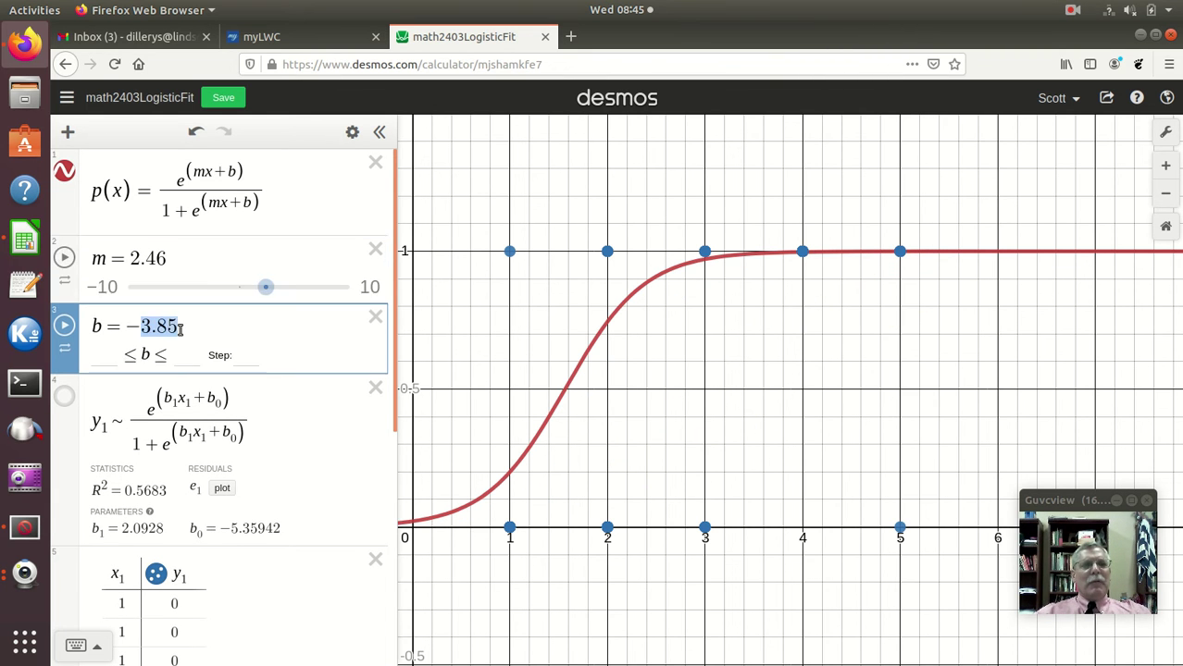
type("6.55")
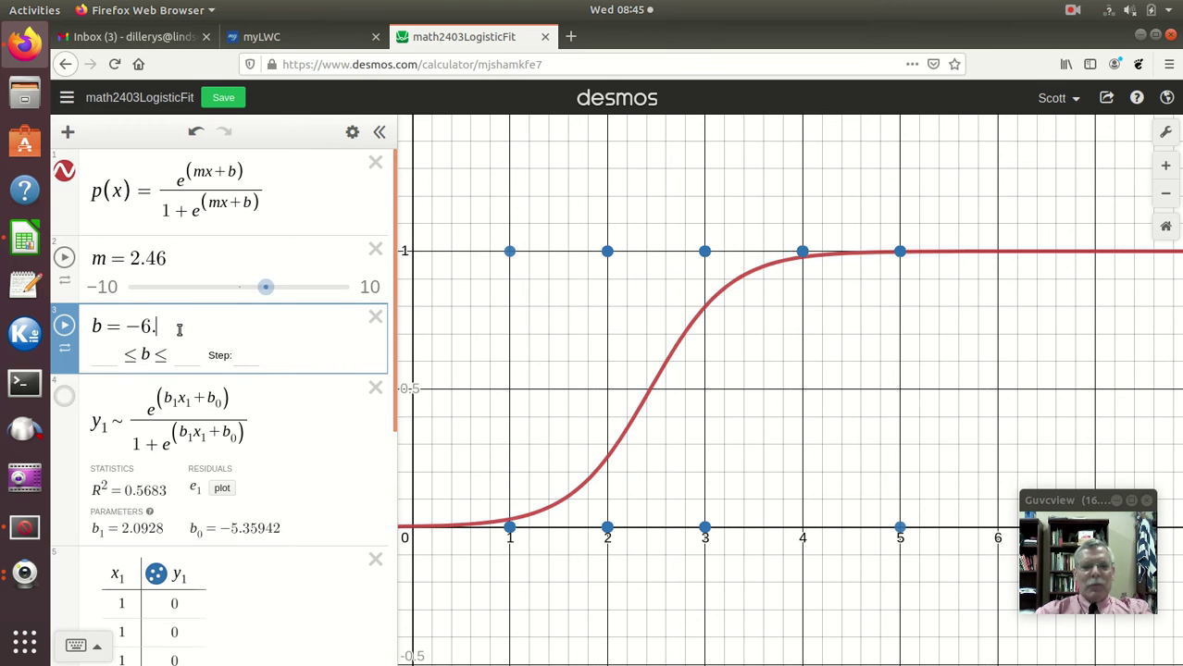
- Display the y₁ regression curve alongside the p(x) curve and look over its fitted parameters
left_click(65, 396)
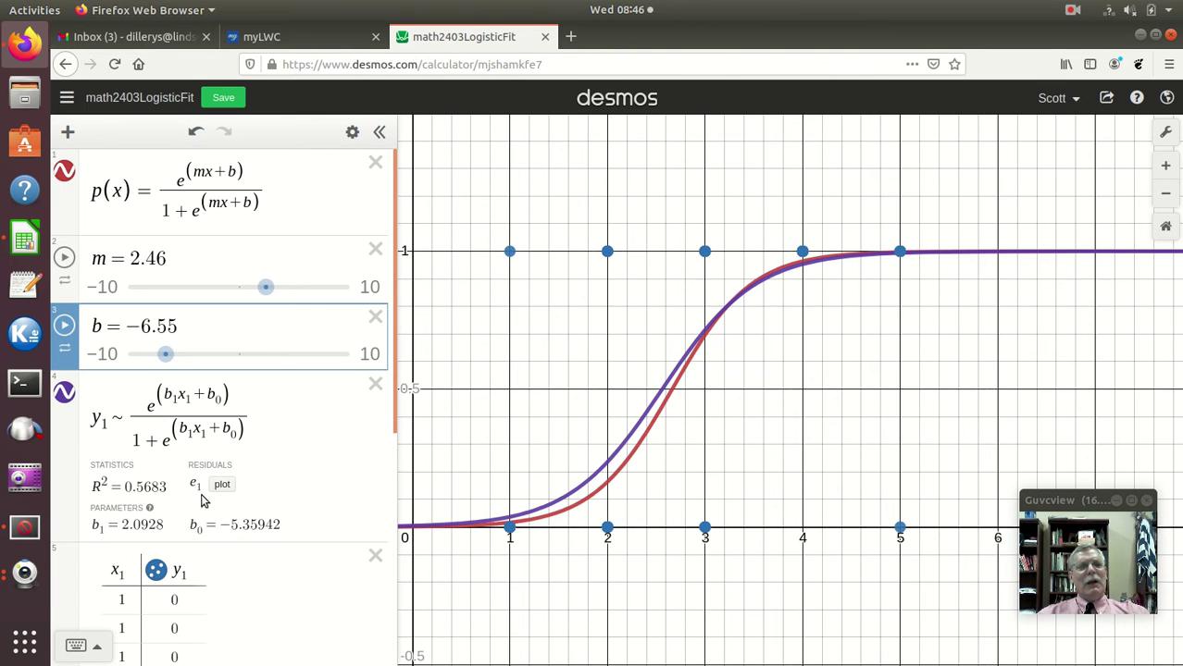
scroll(159, 474, "down", 1)
scroll(148, 453, "down", 1)
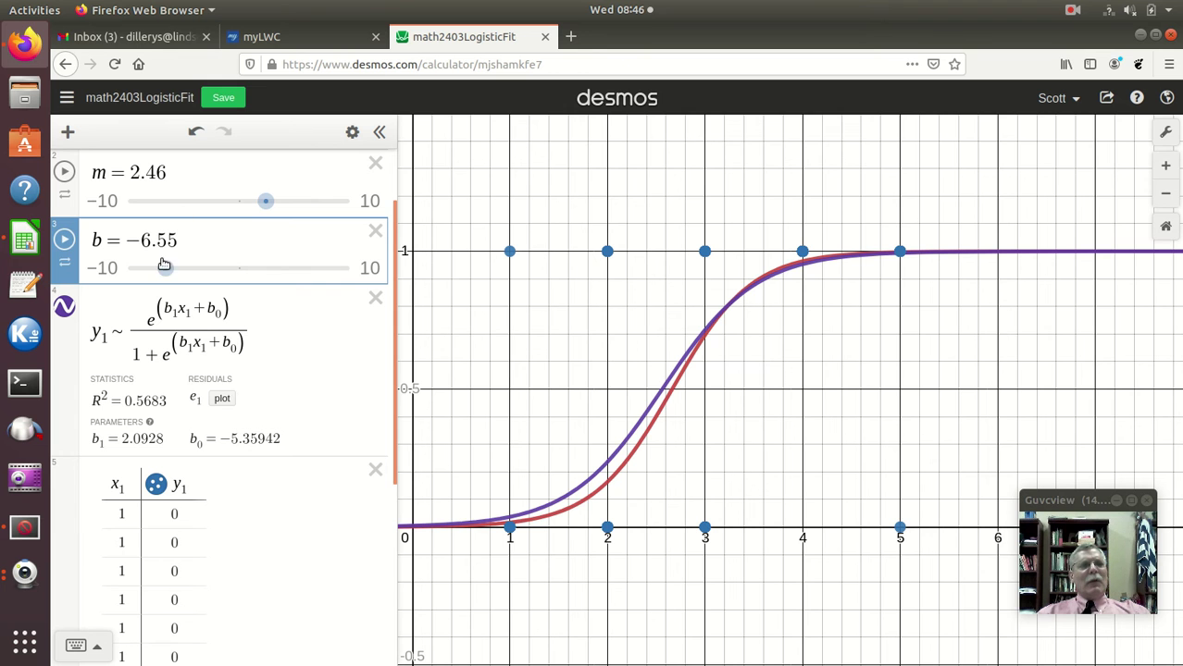
- Return to LibreOffice Calc and set the replacement value in I10 of Sheet4 to 0.95
left_click(25, 242)
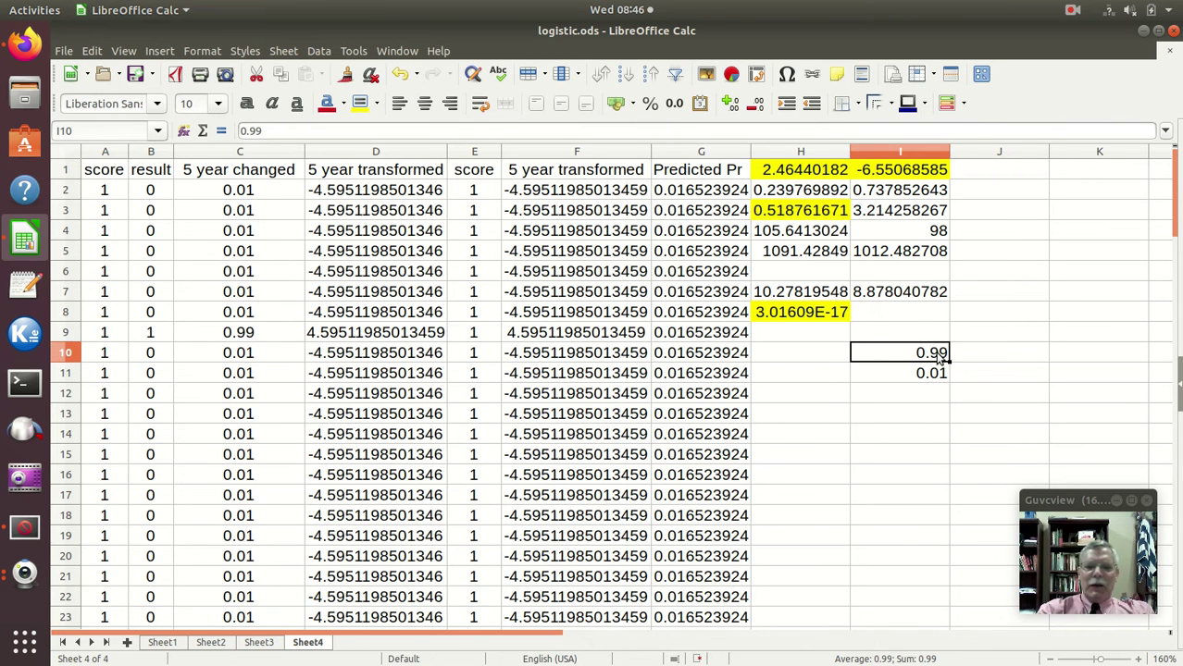
type("0.95")
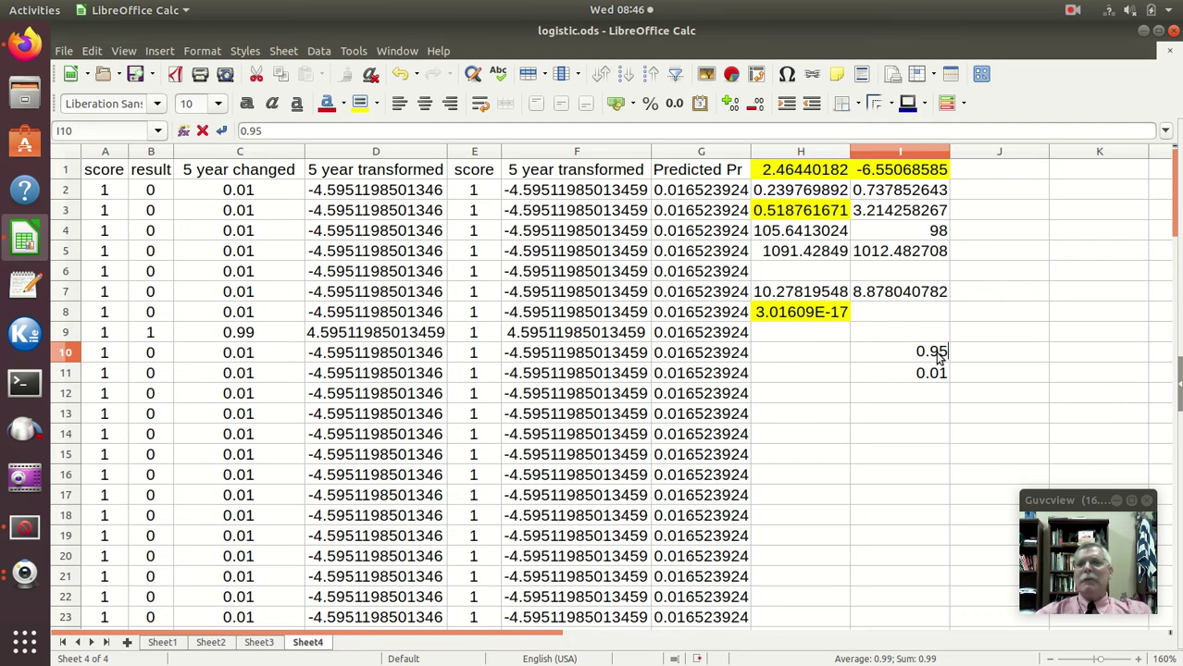
key("Return")
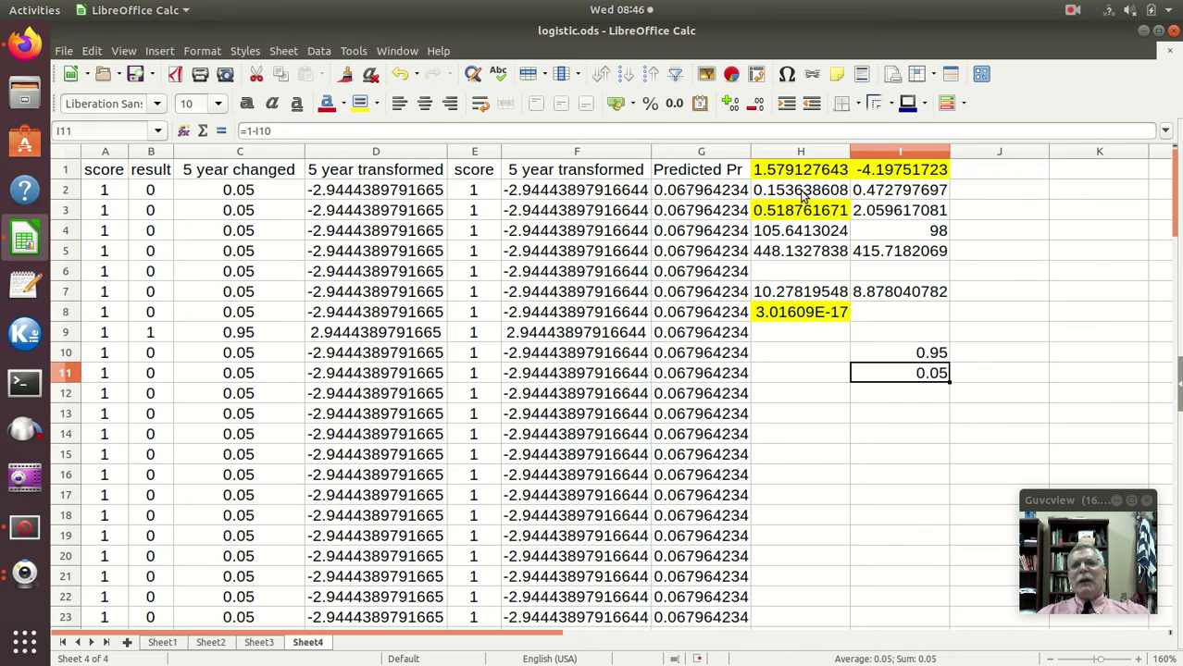
- Switch to Desmos and set the p(x) curve's m to 1.58, rechecking the coefficient in H1 of the LibreOffice Calc sheet
left_click(26, 43)
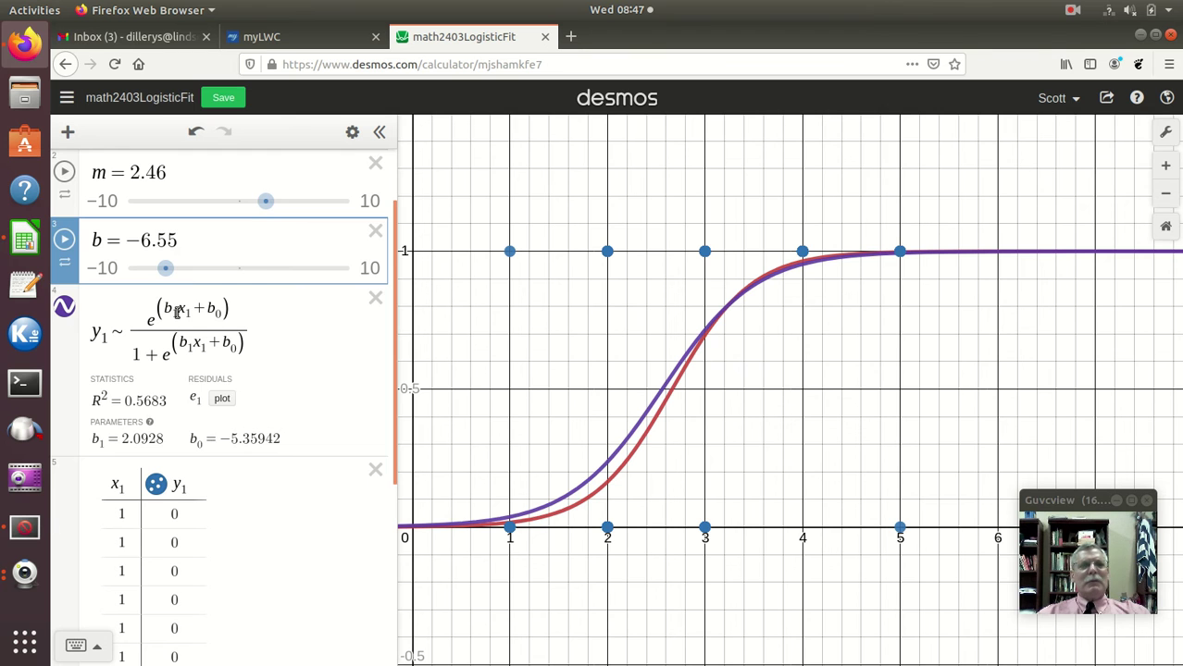
double_click(134, 172)
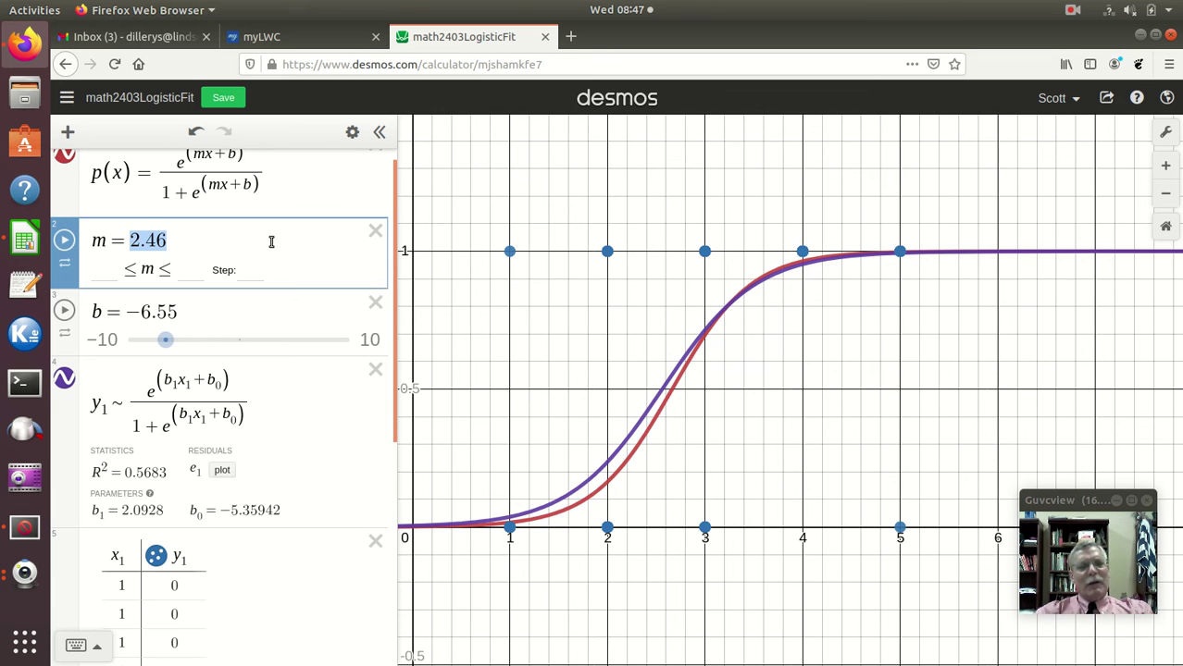
type("1.57")
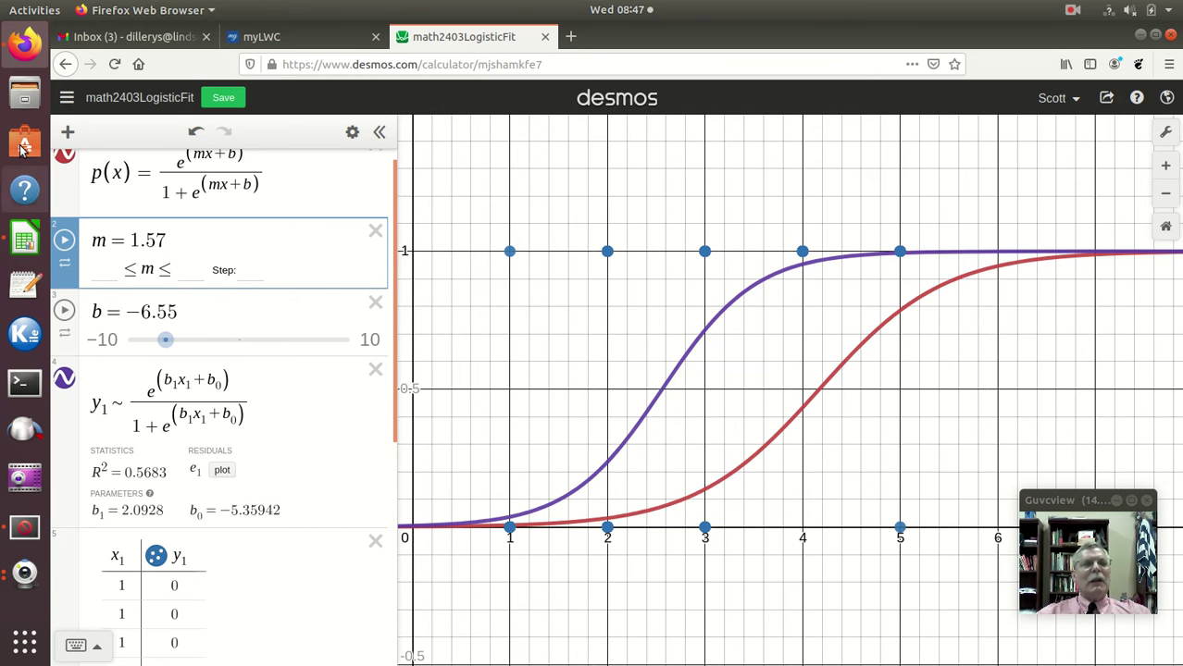
left_click(24, 239)
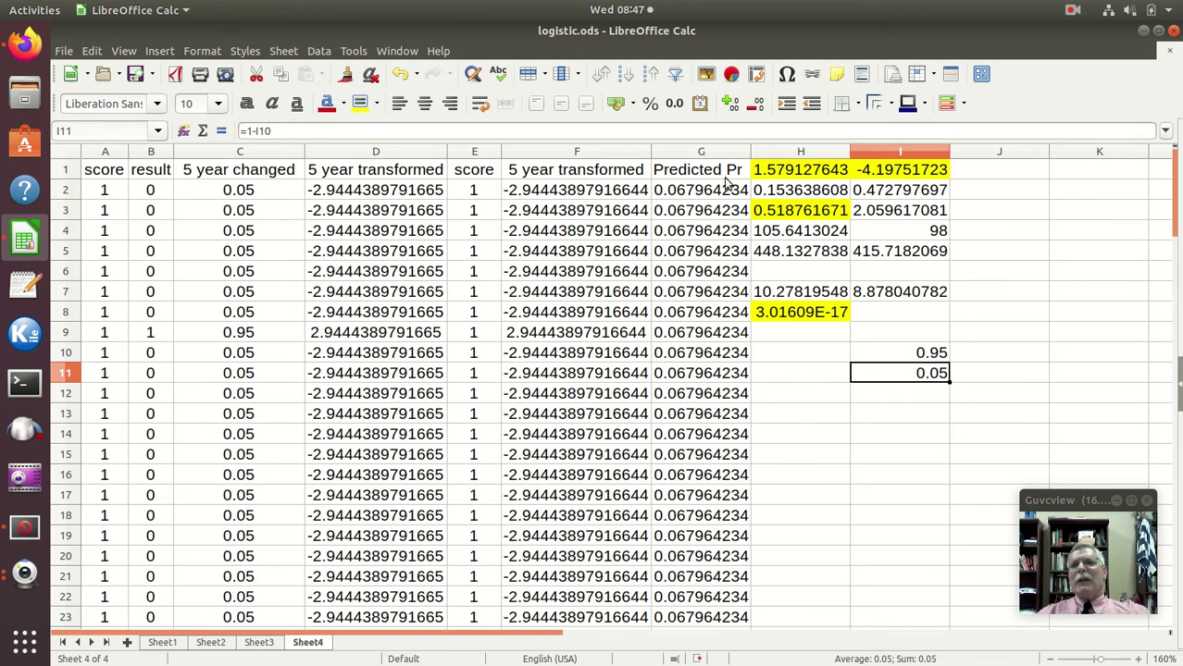
left_click(25, 48)
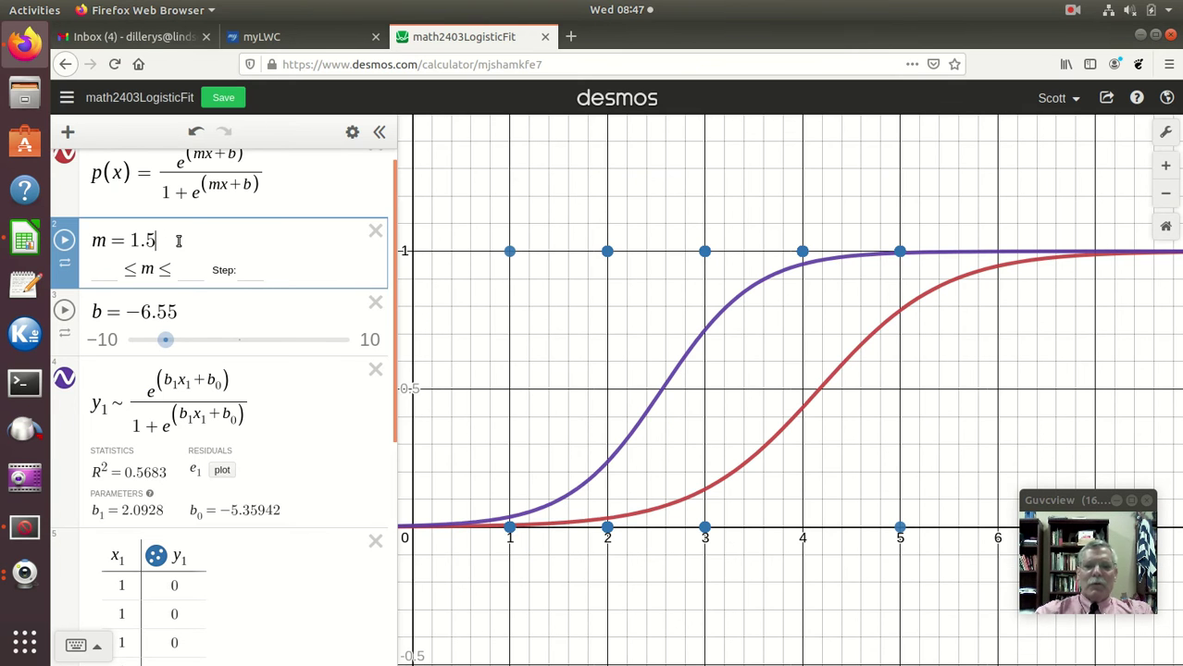
key("BackSpace")
type("8")
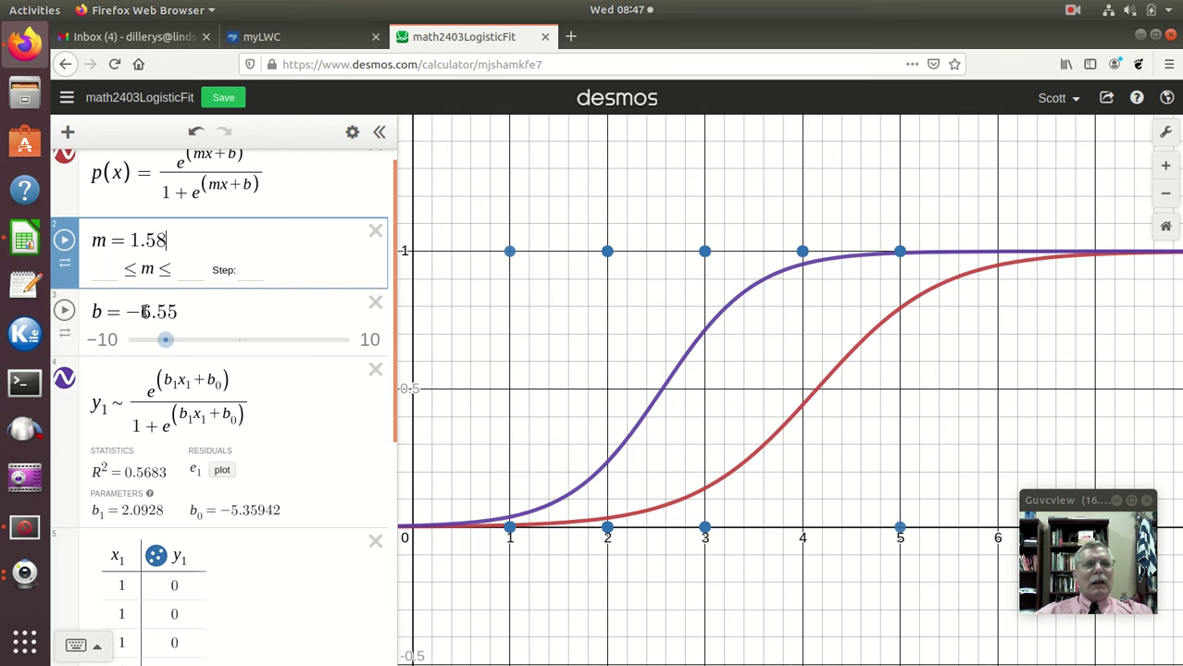
- Set the p(x) curve's b to -4.2 and compare it with the y₁ regression curve
double_click(157, 313)
type("4.2")
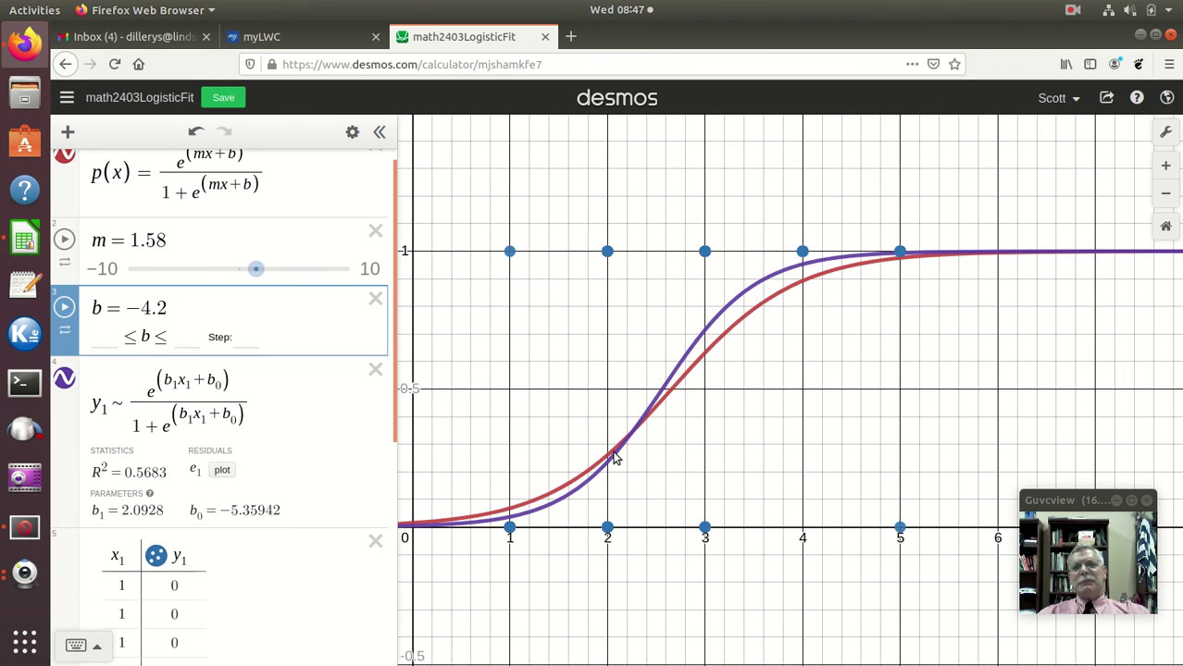
scroll(265, 416, "up", 1)
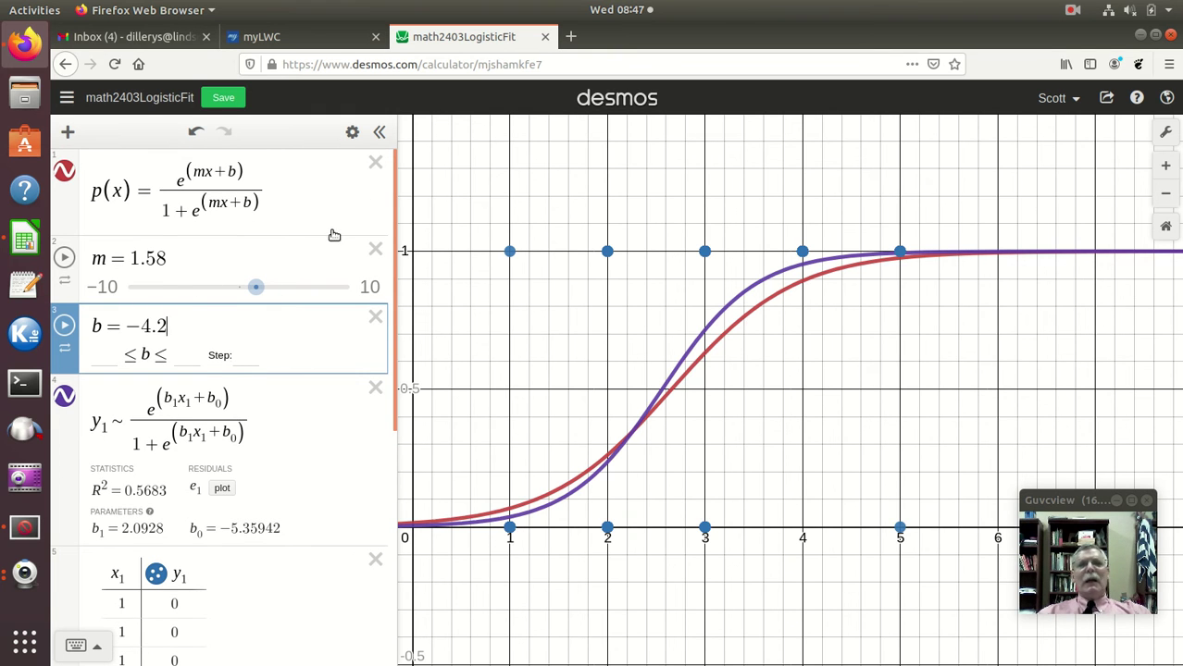
- Switch to Text Editor, open htmlLinks.txt, and copy the stats.blue logistic regression calculator link on line 11
left_click(20, 289)
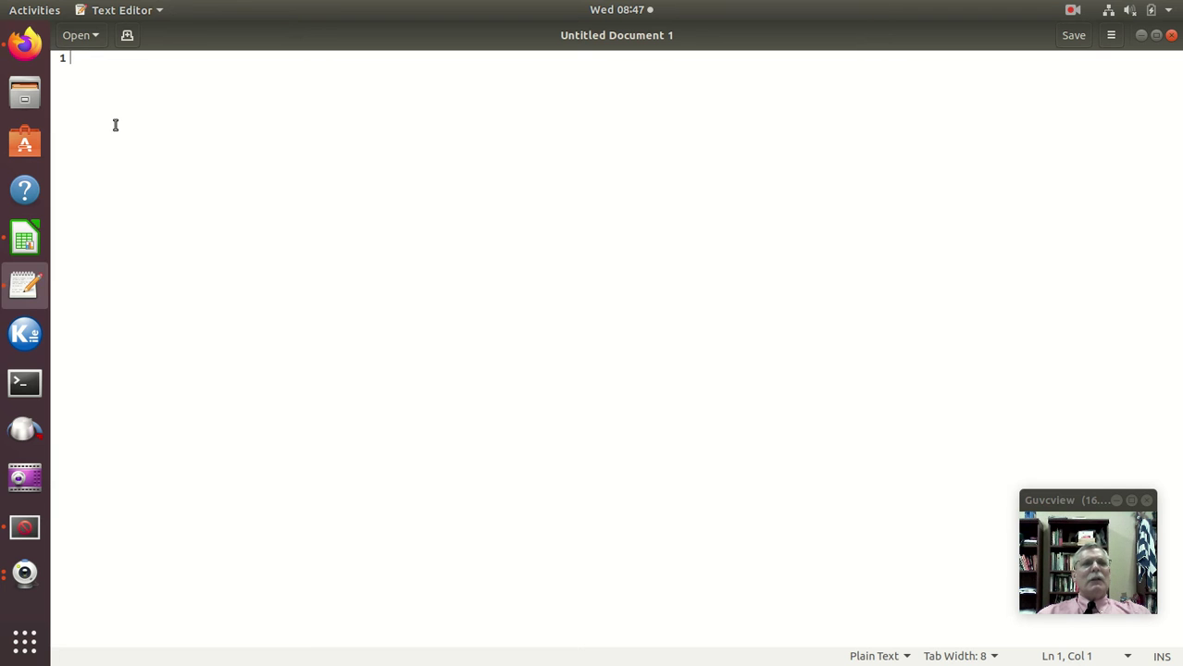
left_click(78, 37)
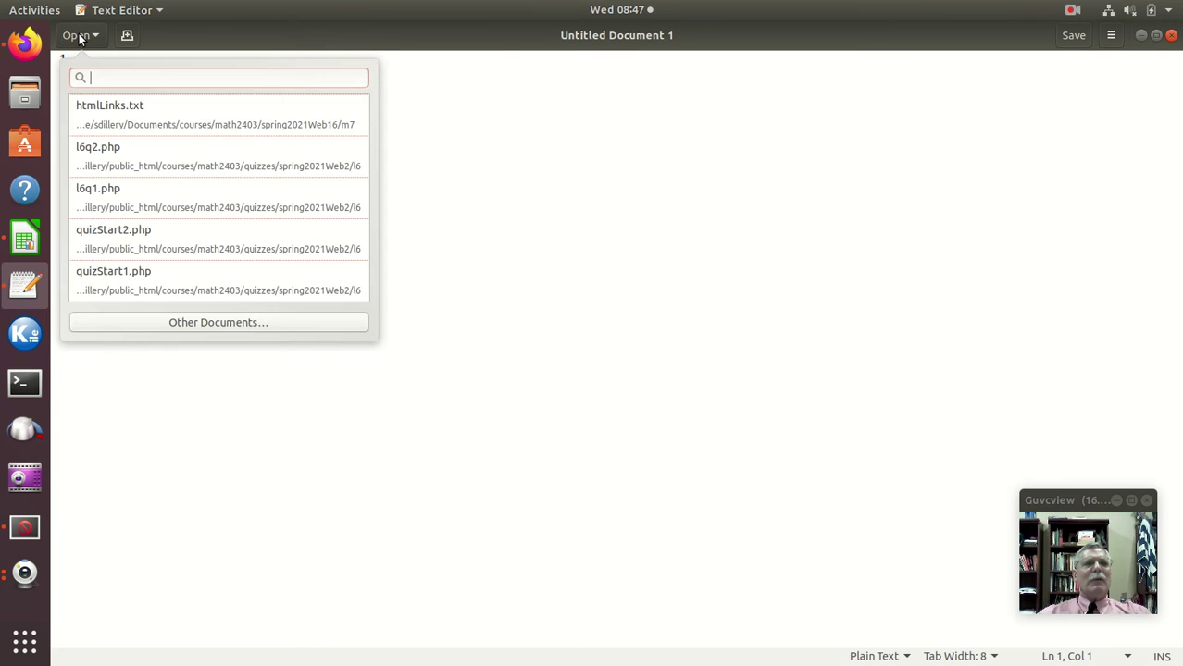
left_click(106, 108)
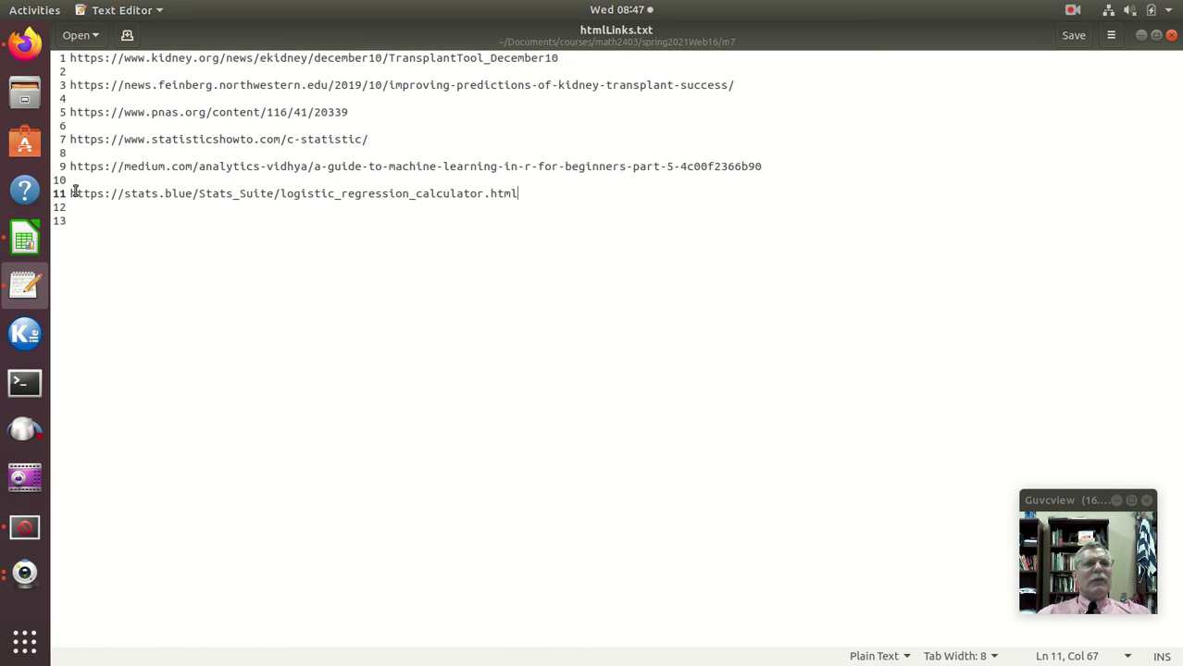
left_click_drag(71, 193, 544, 195)
key("ctrl+c")
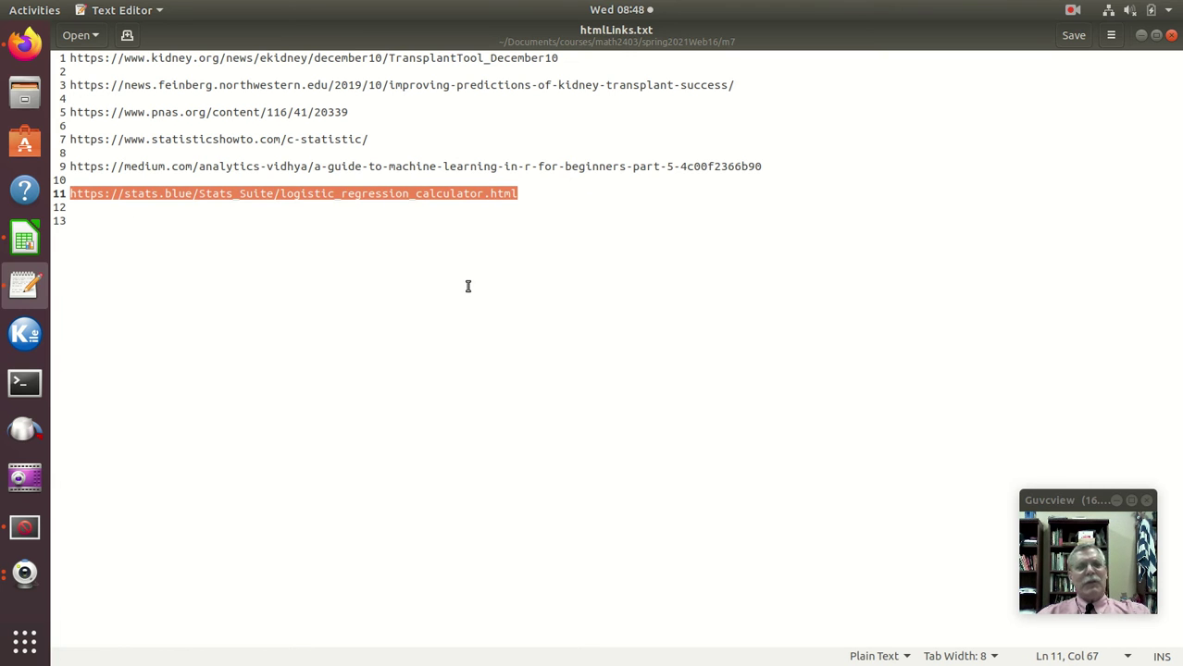
- Return to Firefox and open the copied stats.blue link in a new tab, bringing the calculator's data columns into view
left_click(25, 44)
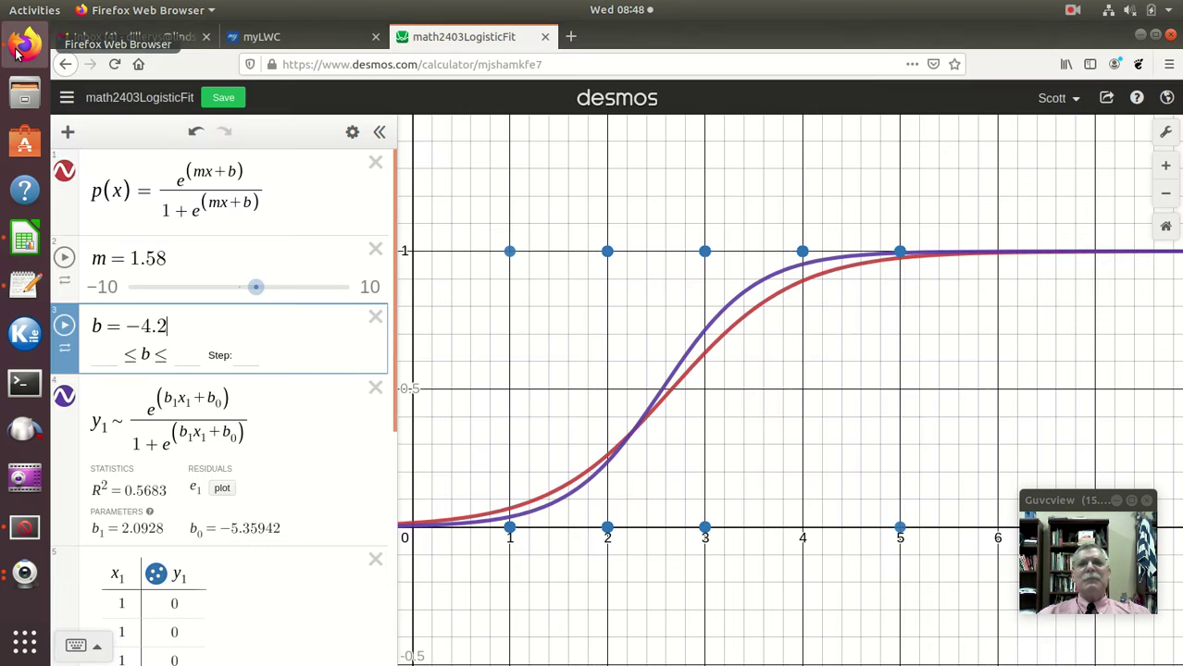
left_click(571, 36)
left_click(378, 68)
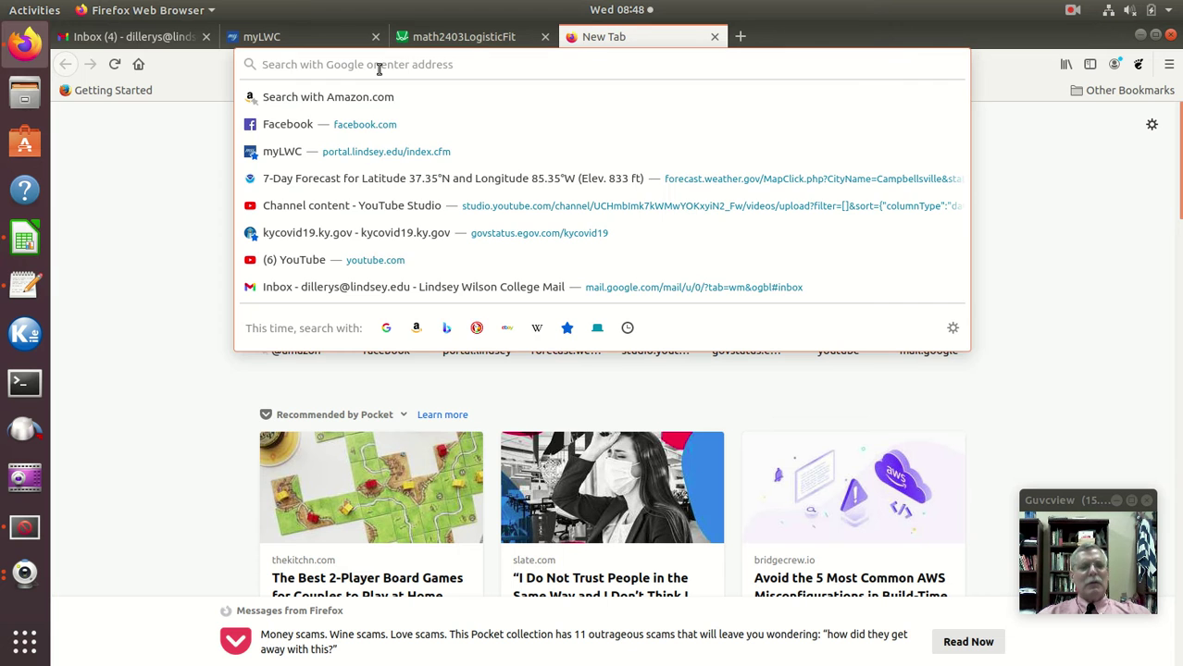
key("ctrl+v")
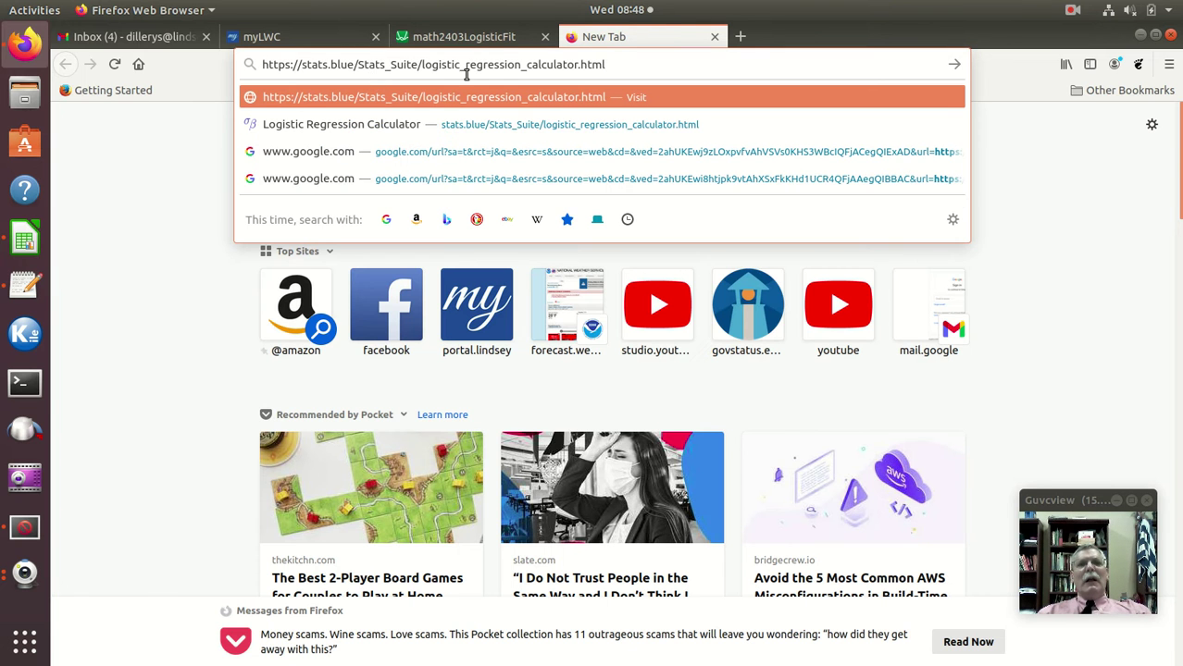
key("Return")
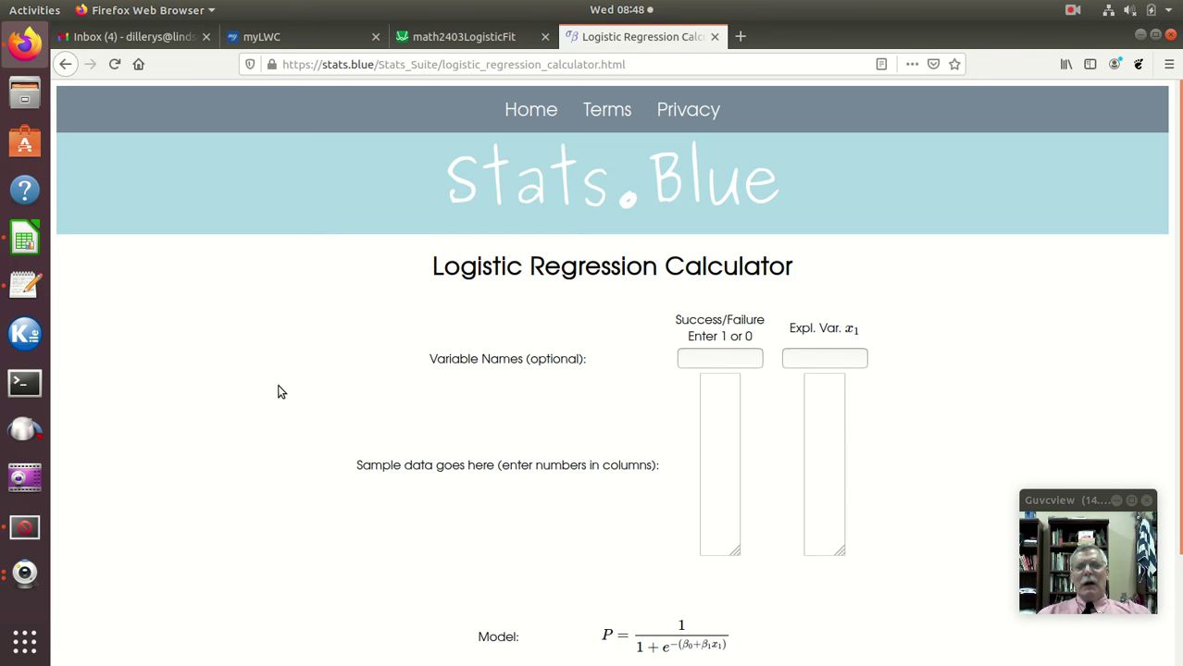
scroll(422, 483, "down", 3)
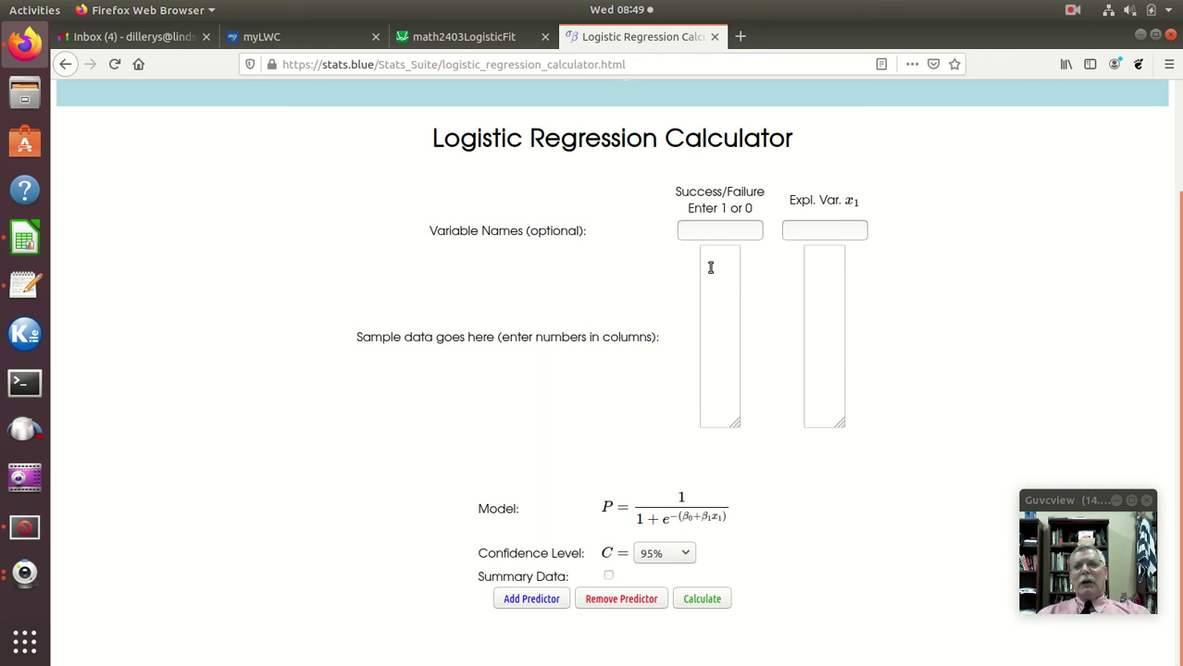
- Copy the result values B2:B101 from Sheet4 in LibreOffice Calc into the calculator's Success/Failure data column in Firefox
left_click(16, 238)
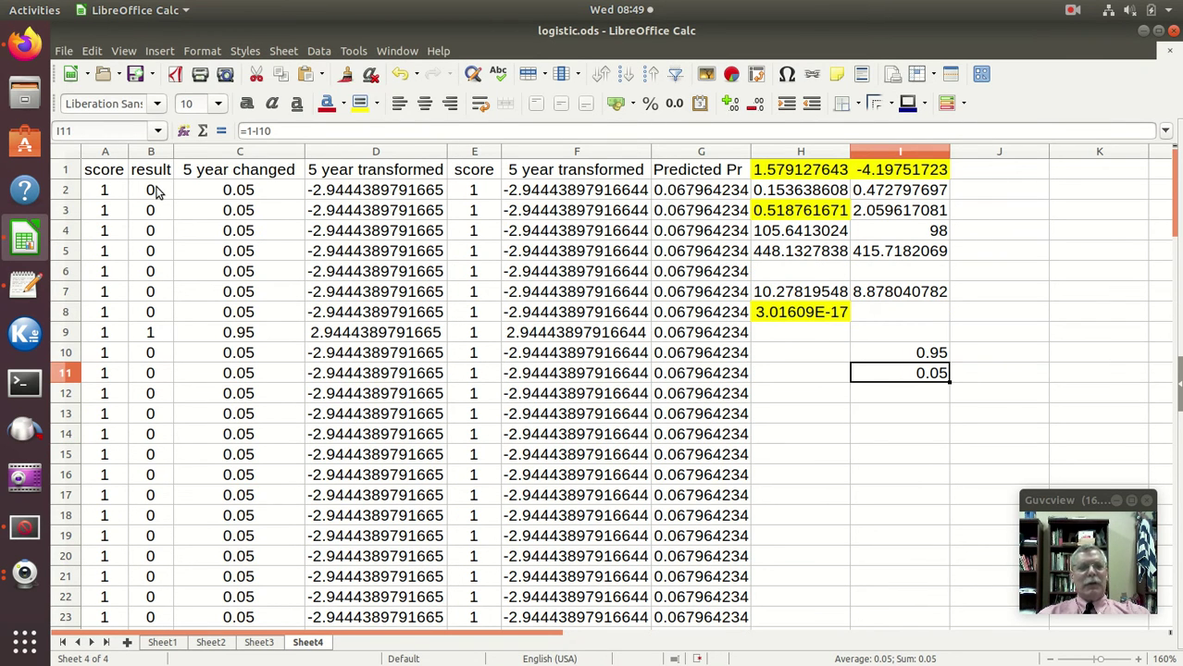
left_click_drag(155, 189, 159, 273)
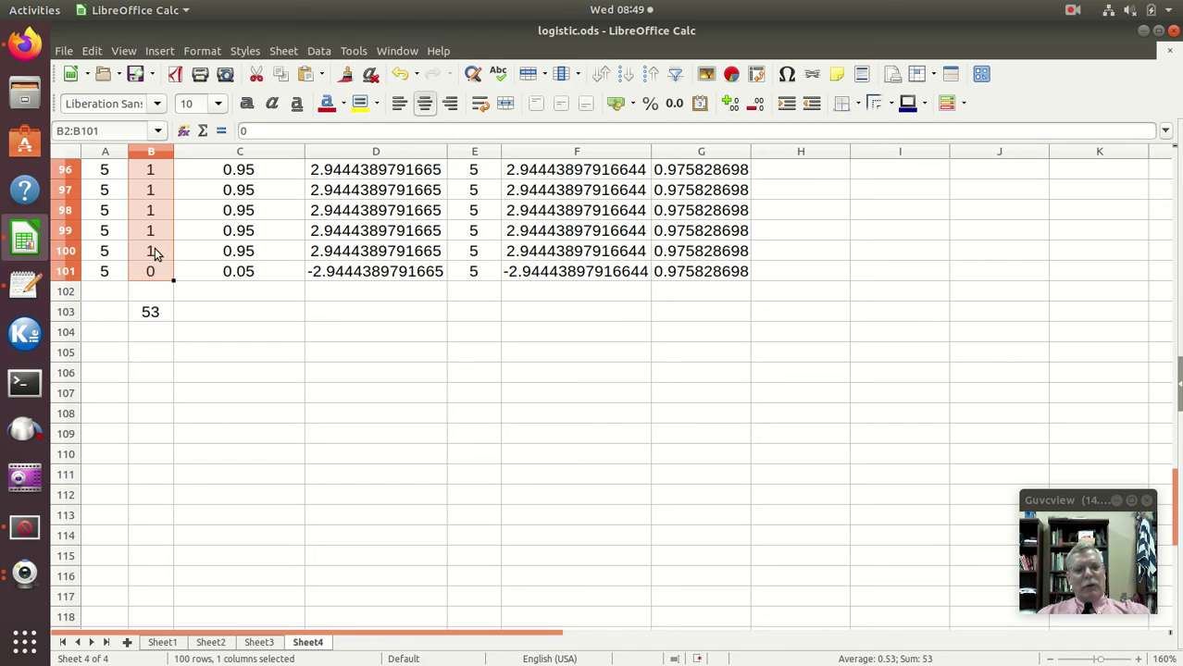
key("ctrl+c")
left_click(24, 44)
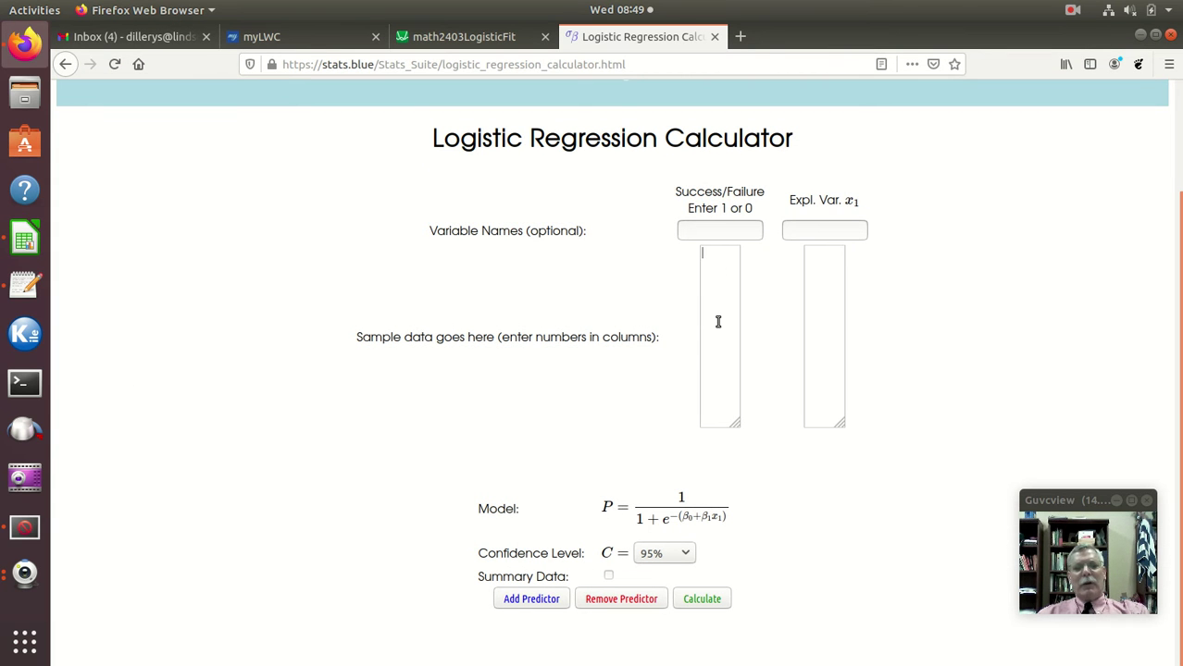
key("ctrl+v")
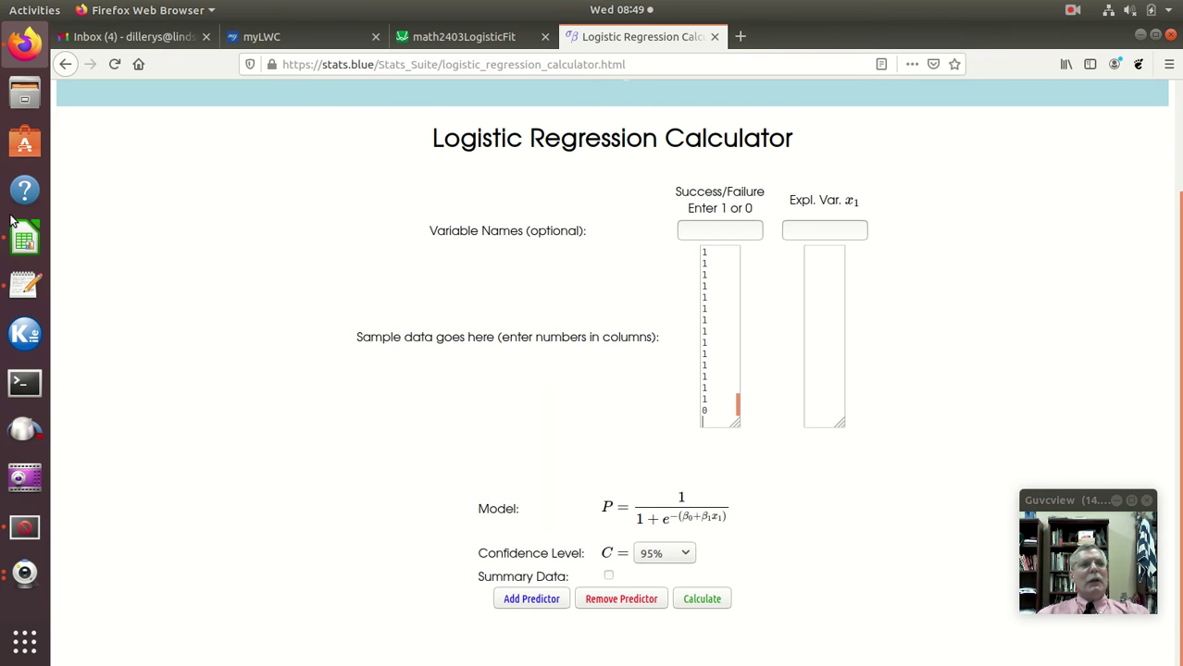
- Copy the score values in column A through row 101 from LibreOffice Calc into the calculator's Expl. Var. x₁ data column
left_click(28, 241)
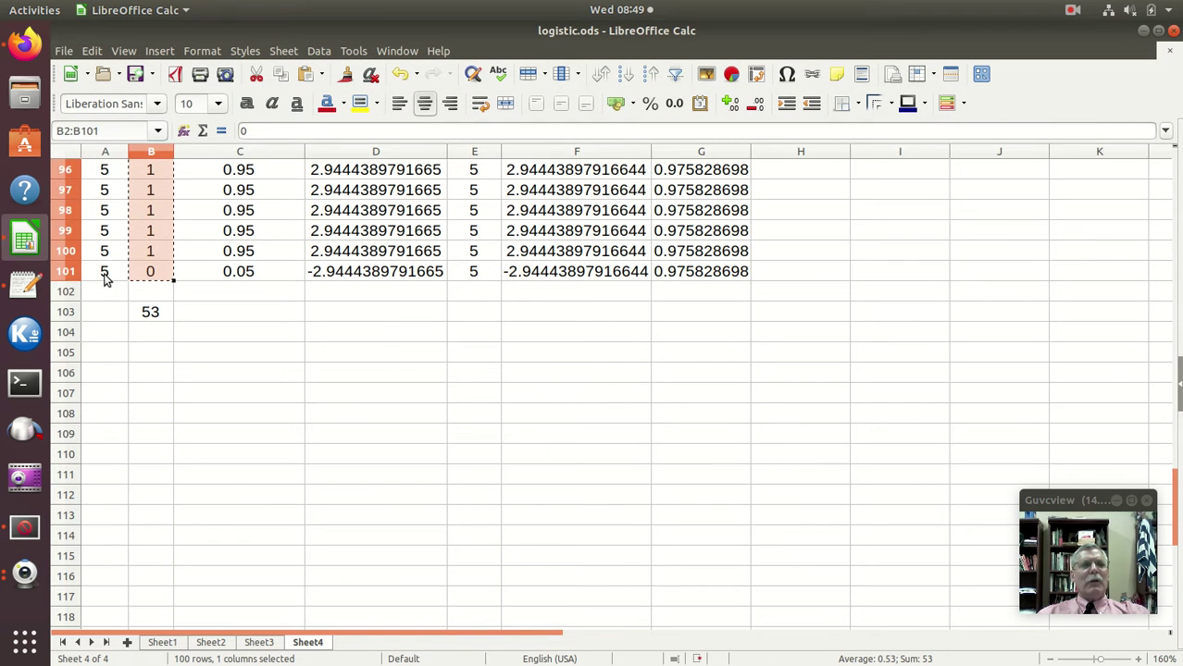
left_click_drag(105, 271, 106, 187)
key("ctrl+c")
left_click(25, 44)
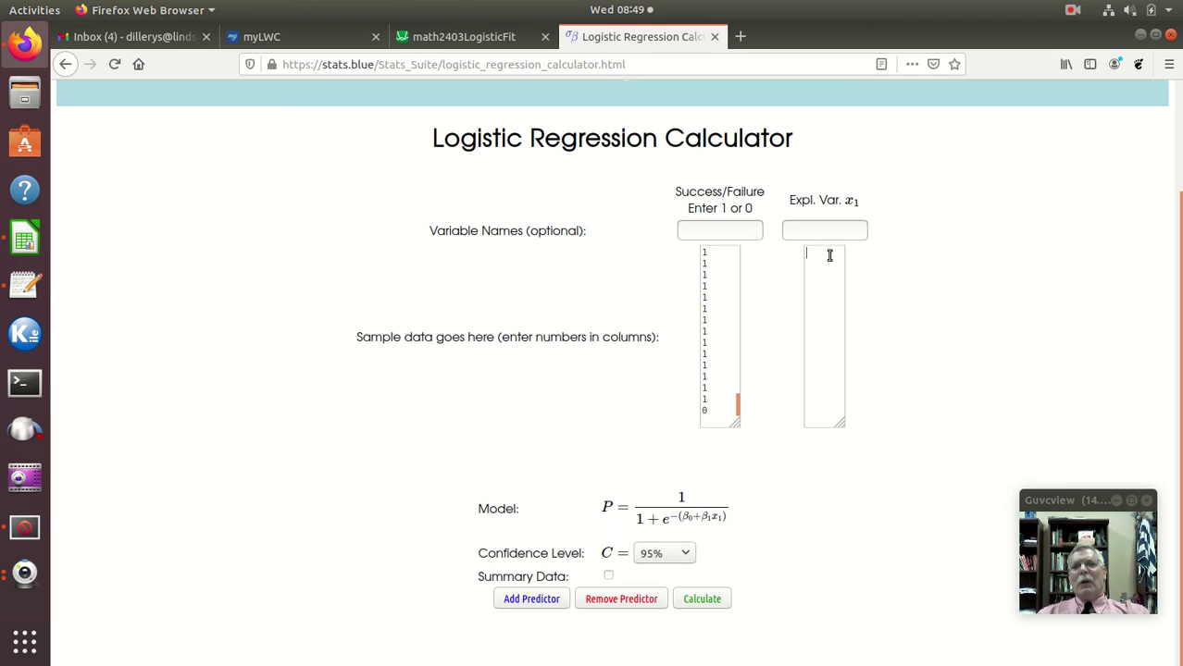
left_click(804, 276)
key("ctrl+v")
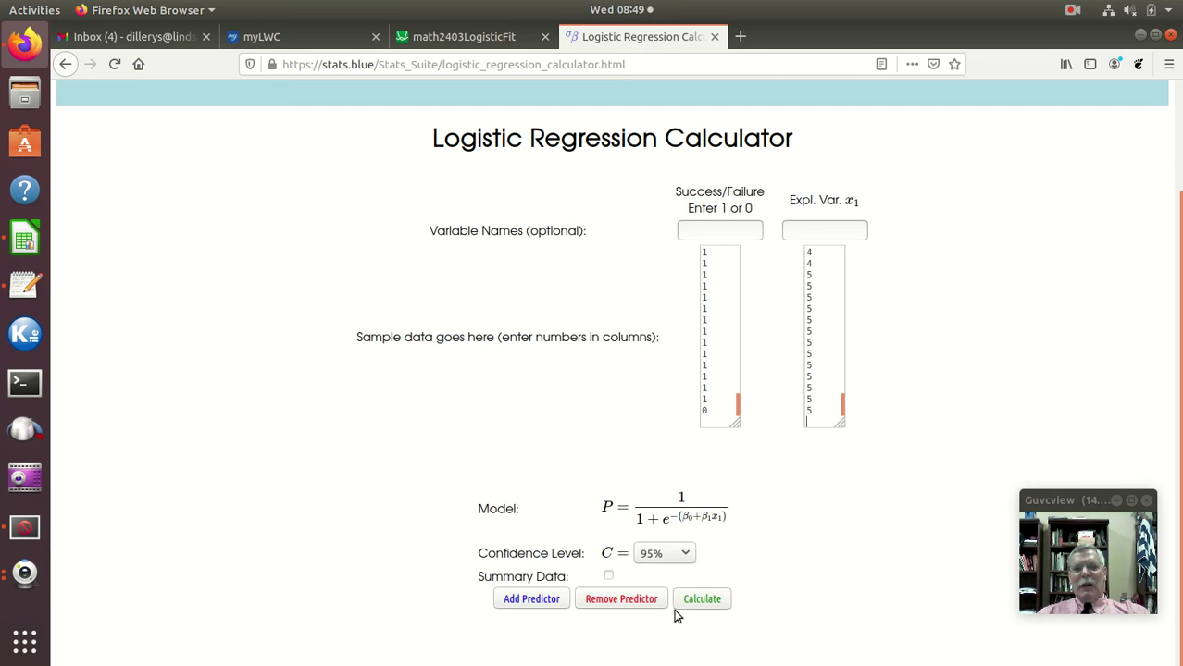
- Calculate the logistic regression at the 95% confidence level and examine the model equation, plot and model fit
left_click(702, 600)
scroll(886, 446, "down", 3)
scroll(886, 445, "down", 8)
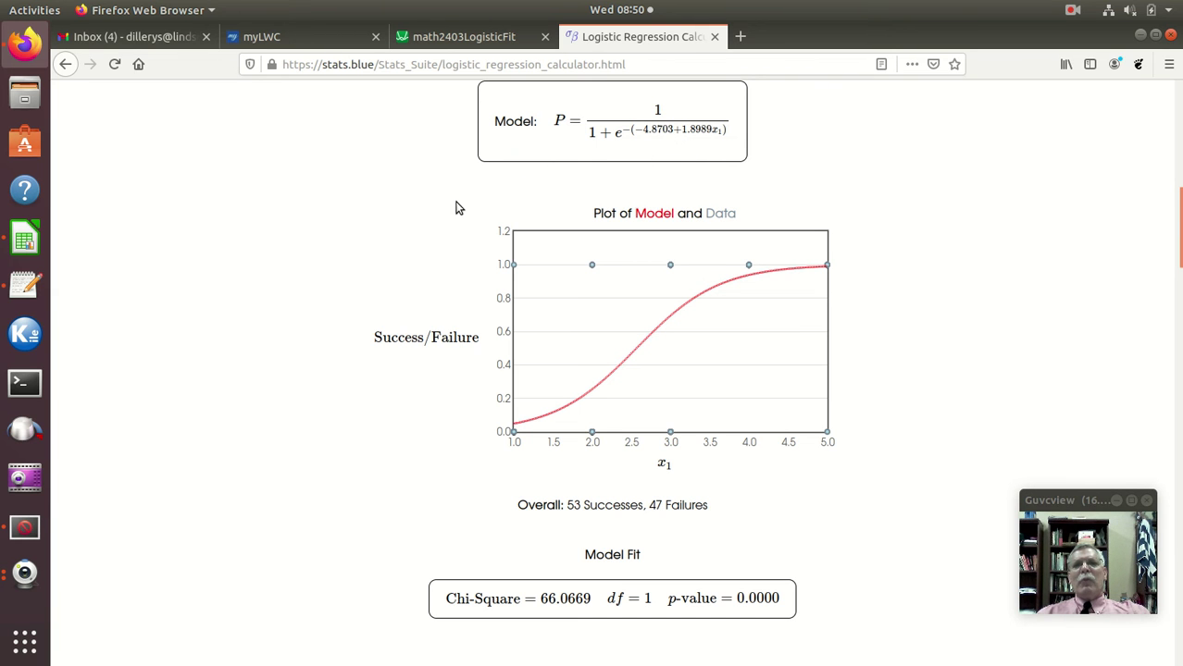
scroll(450, 211, "up", 2)
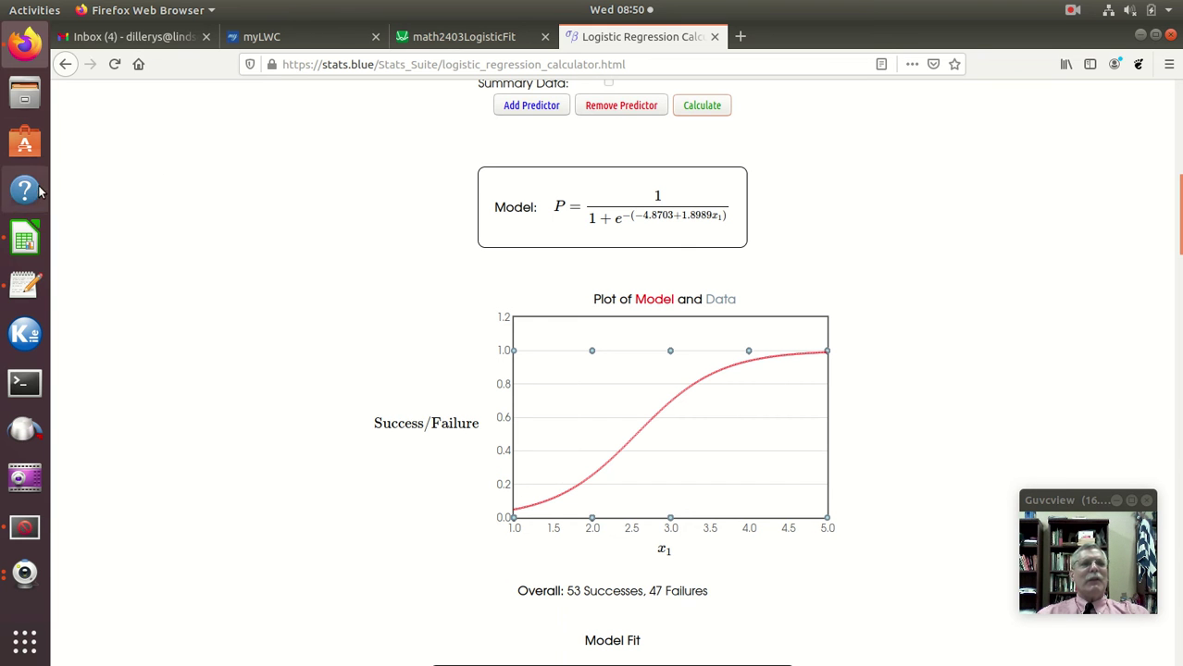
- Return to the Desmos graph and set the p(x) curve's m to 1.9 and b to -4.78
left_click(501, 33)
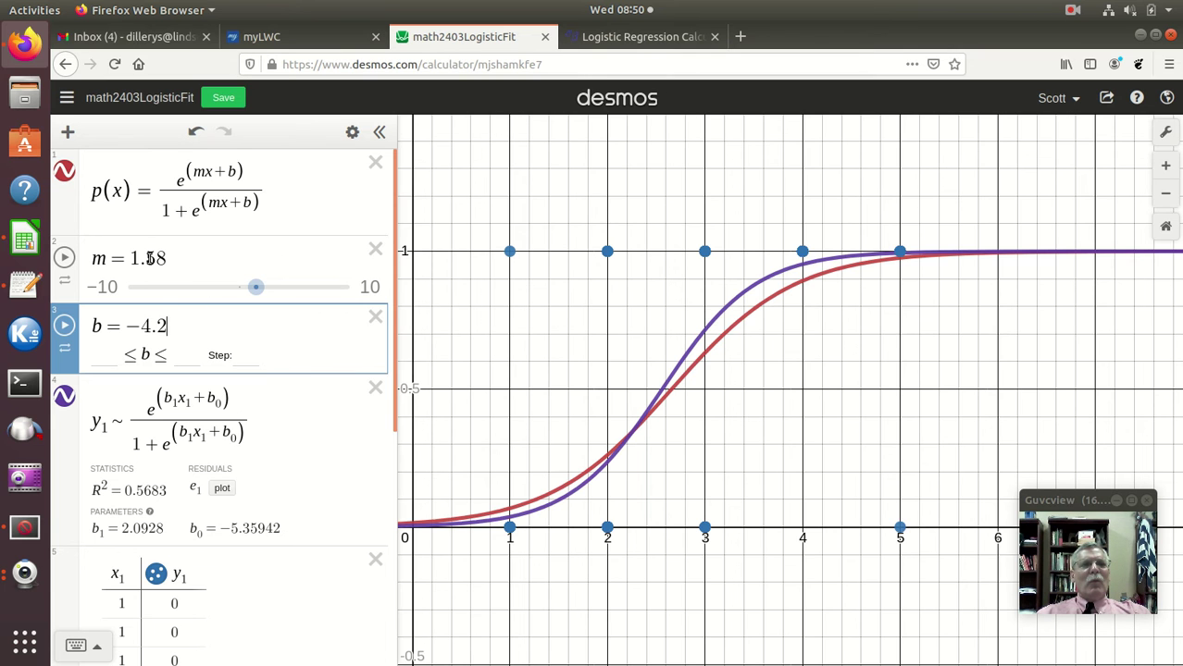
left_click_drag(146, 258, 168, 259)
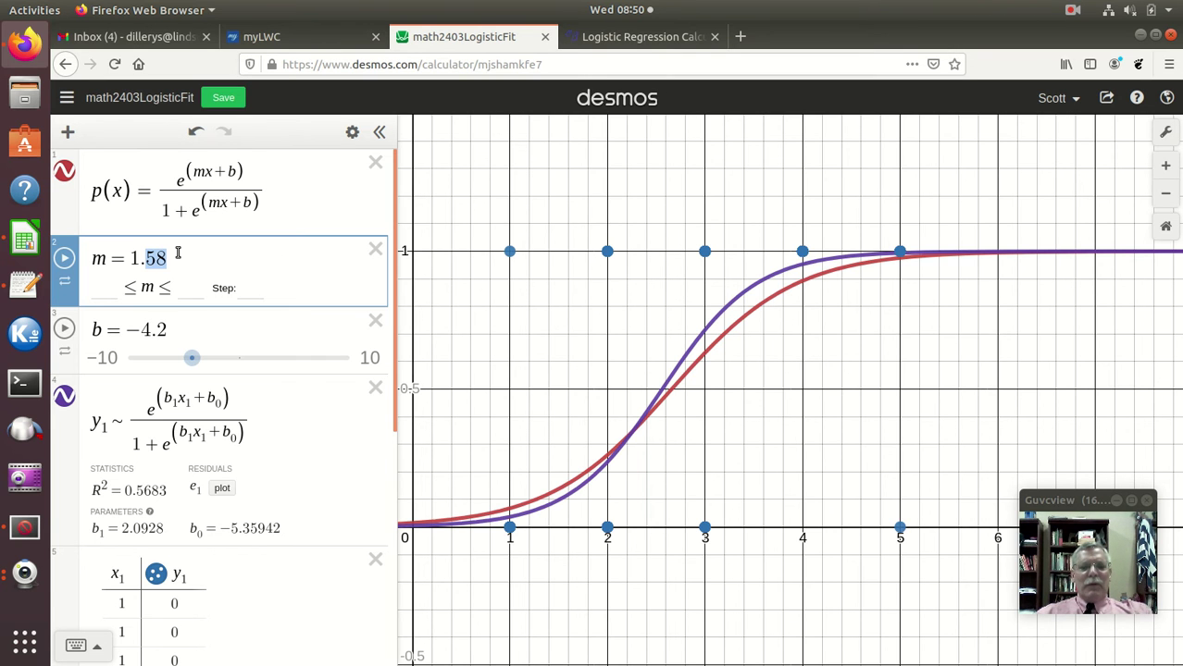
type("9")
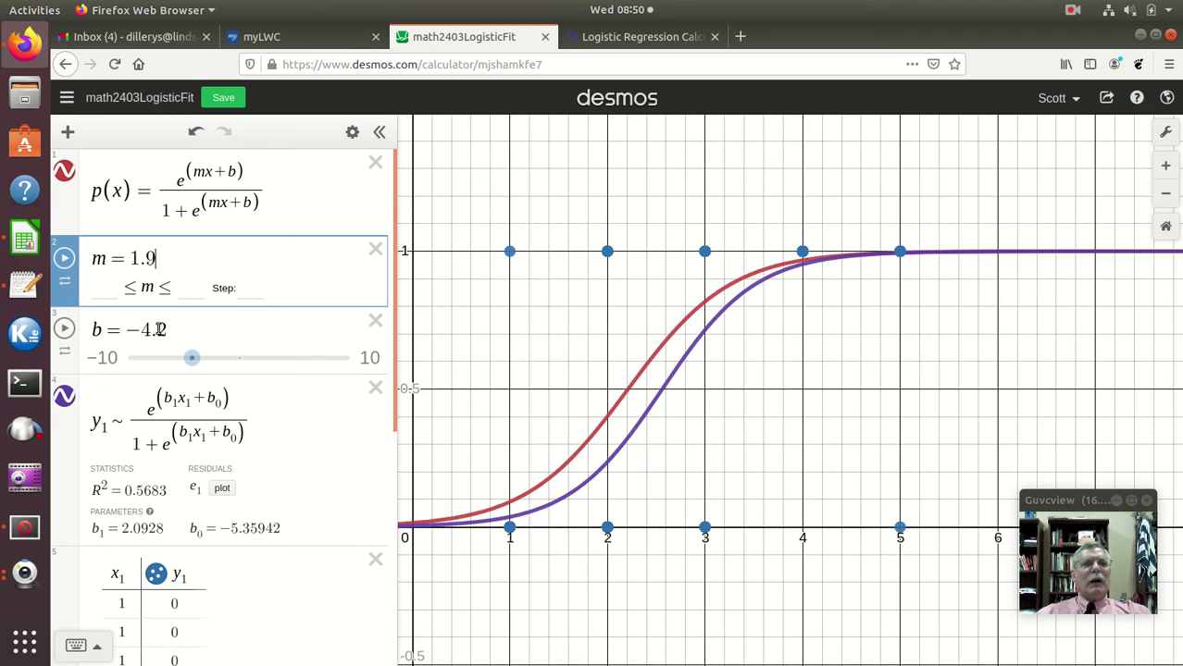
left_click_drag(157, 330, 170, 328)
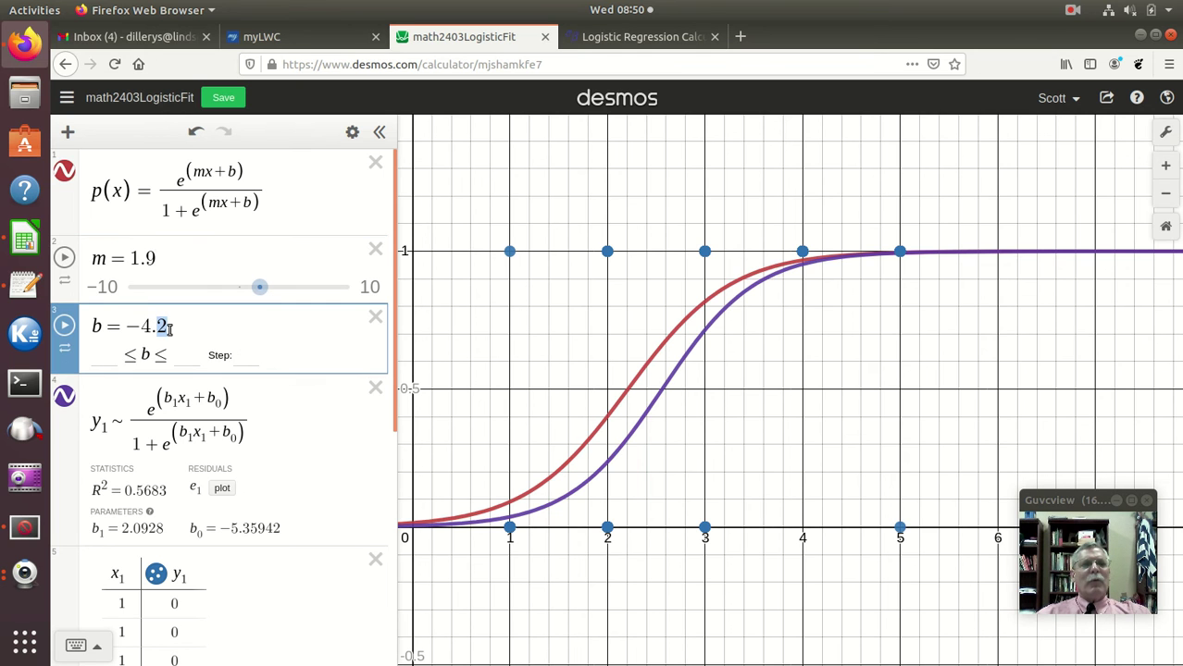
type("78")
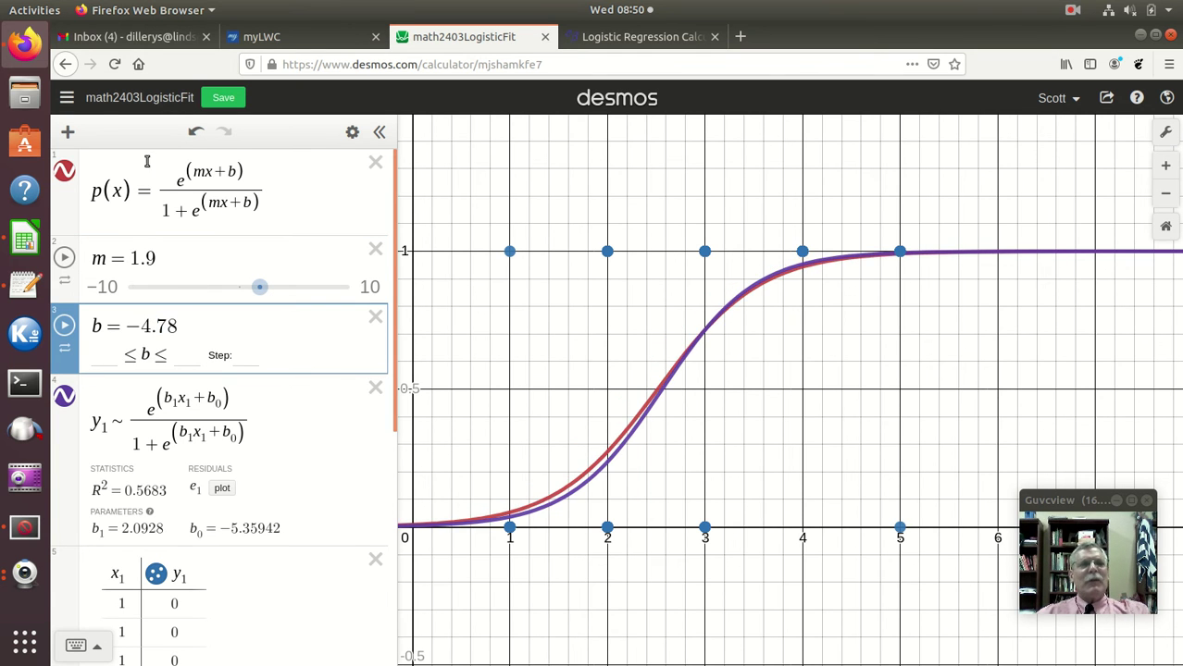
- Recheck the Stats.Blue model's constant and correct the p(x) curve's b to -4.87 in Desmos
left_click(661, 41)
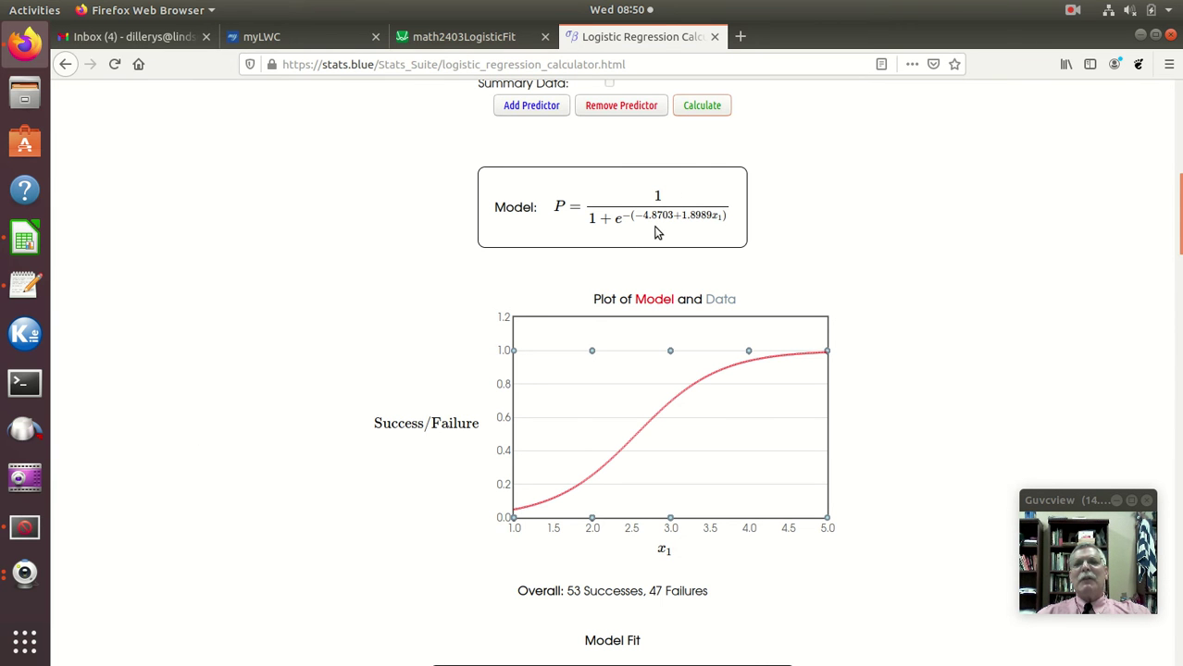
left_click(453, 43)
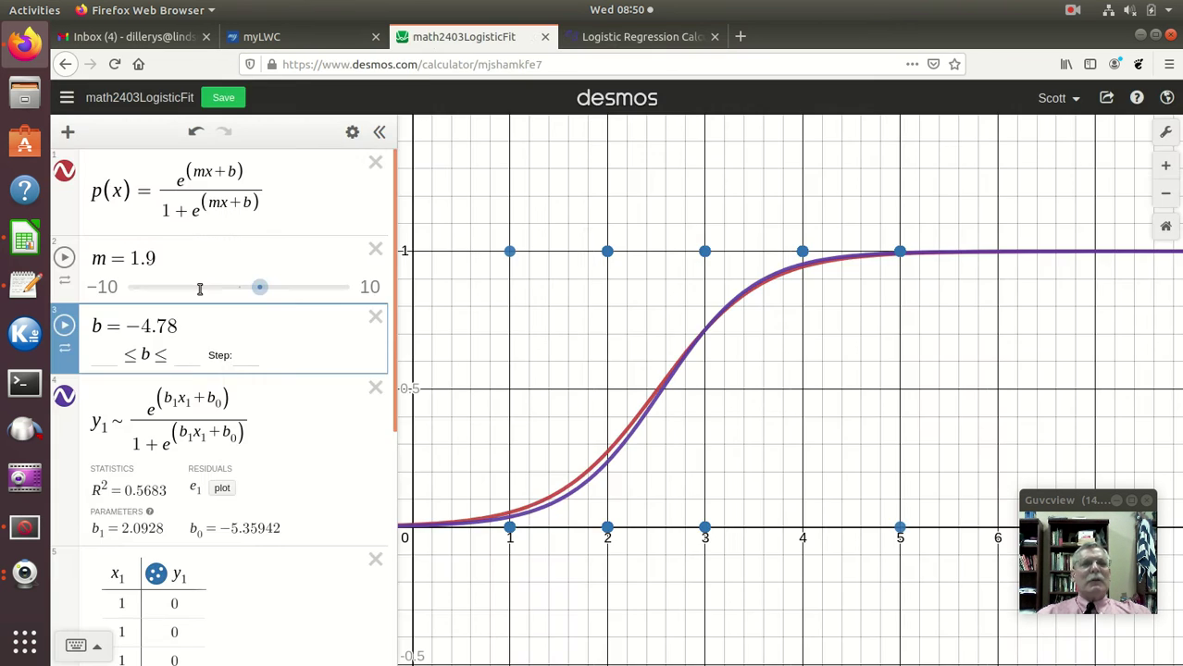
left_click_drag(157, 326, 197, 322)
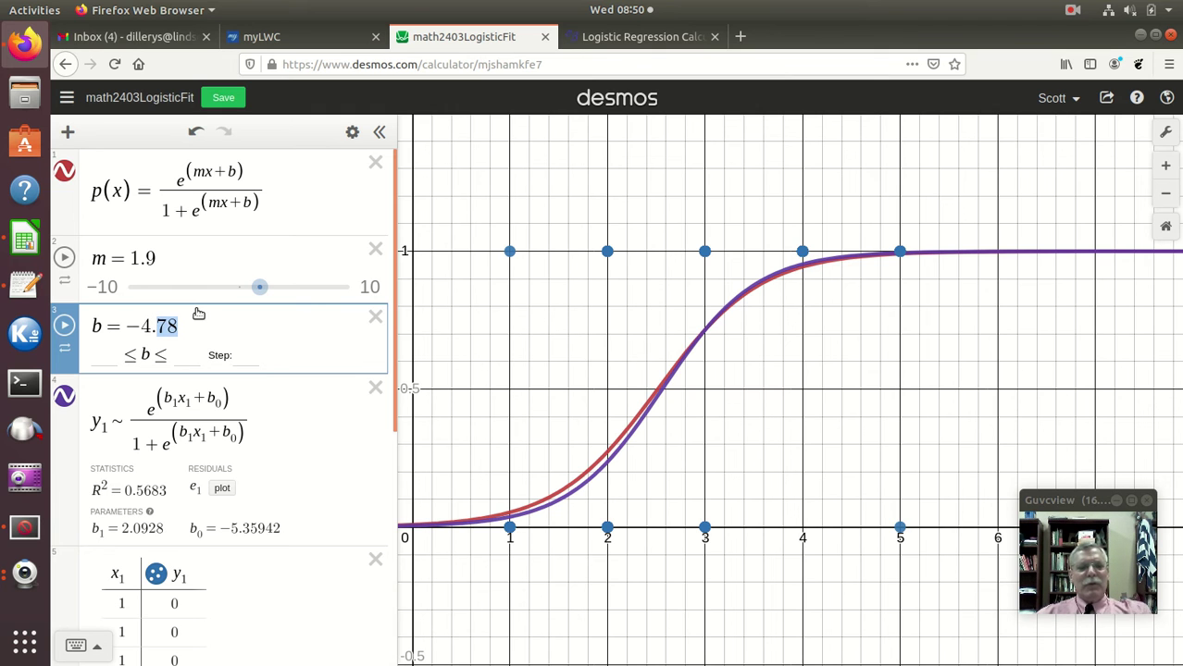
type("87")
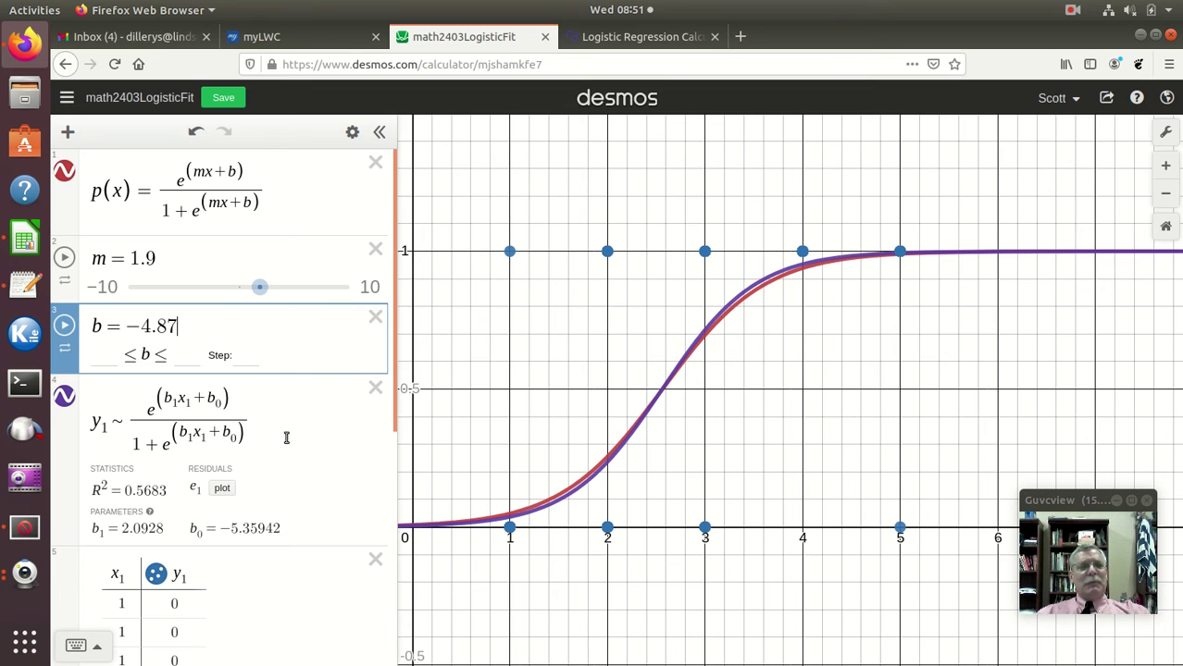
- Switch to the Stats.Blue results and examine the model equation, model fit and coefficient table
left_click(634, 39)
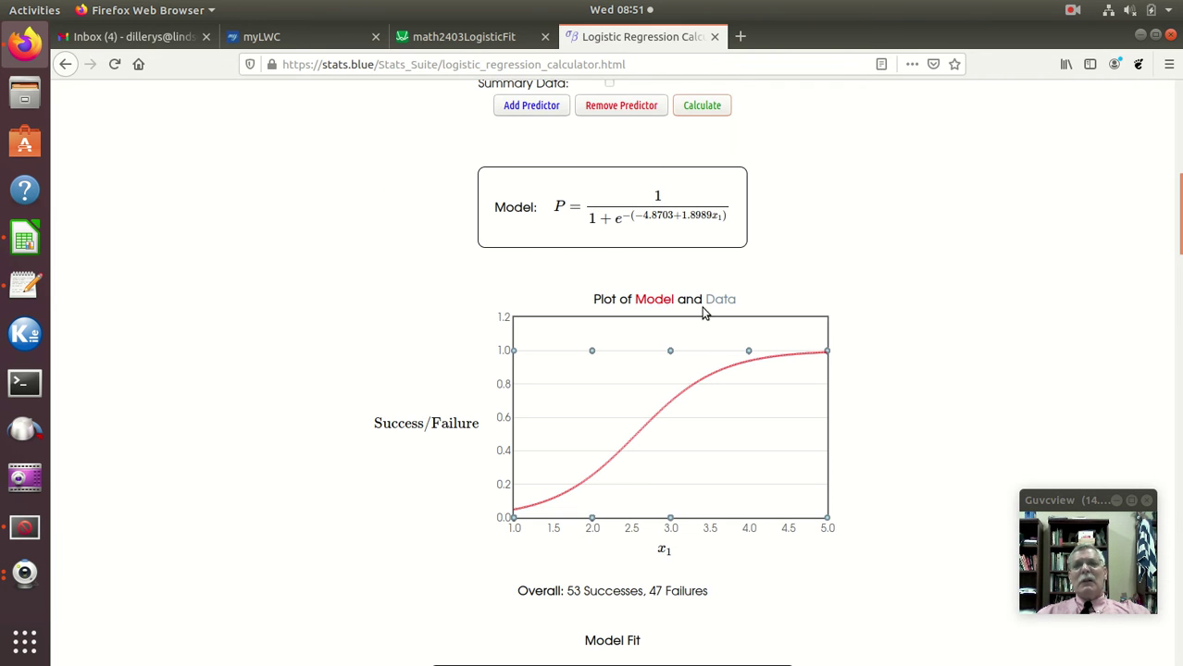
scroll(664, 331, "down", 5)
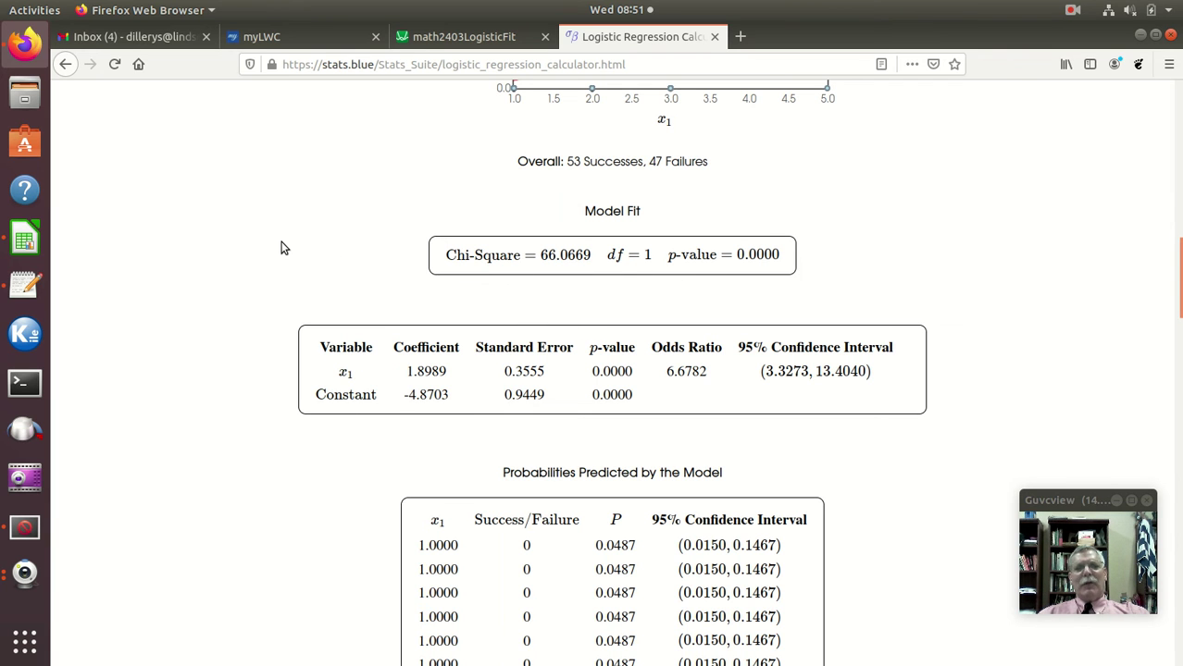
scroll(236, 247, "up", 2)
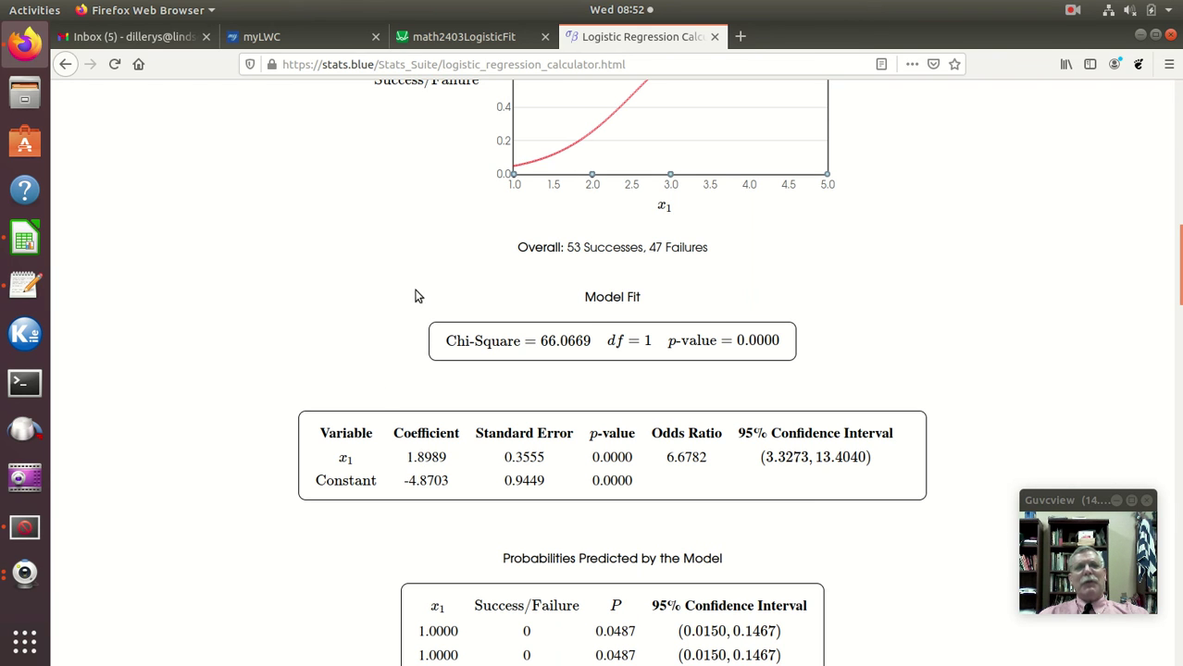
- Switch to the LibreOffice Calc sheet and set the upper replacement value in cell I10 to 0.925
left_click(25, 241)
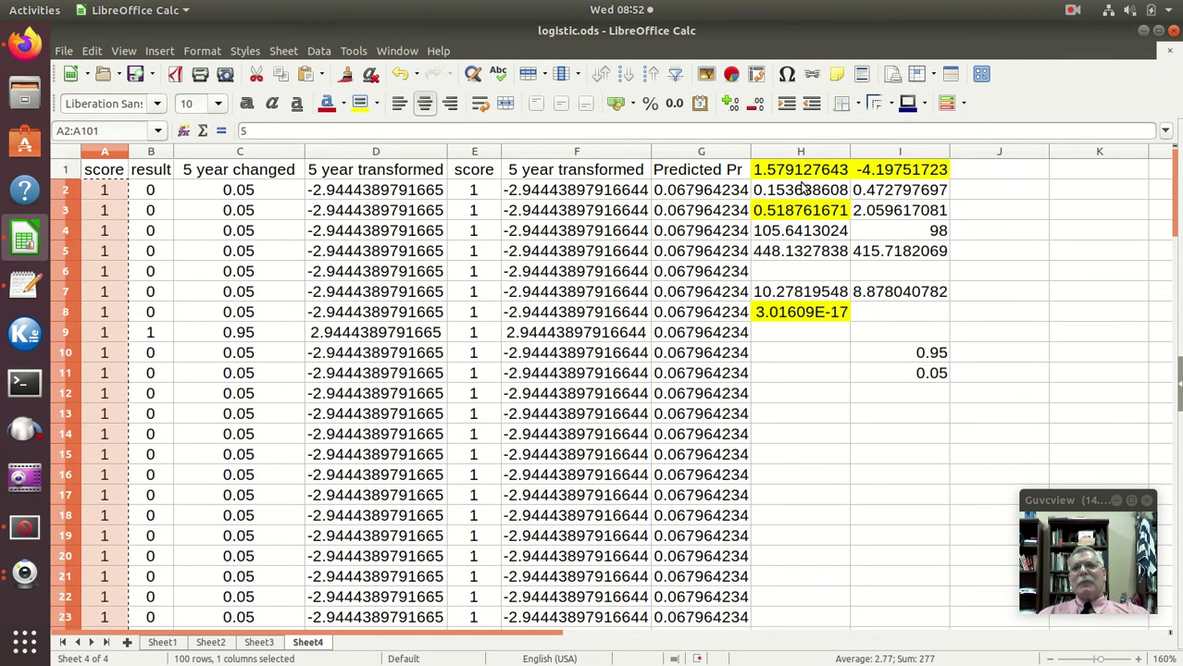
left_click(944, 353)
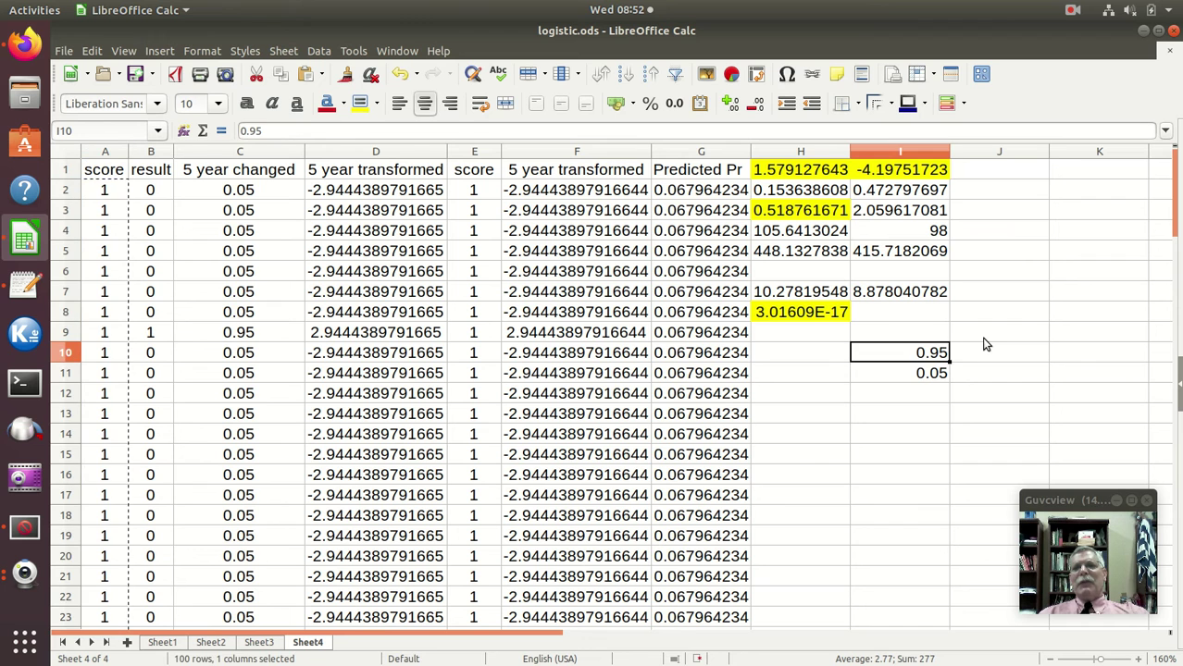
type("0")
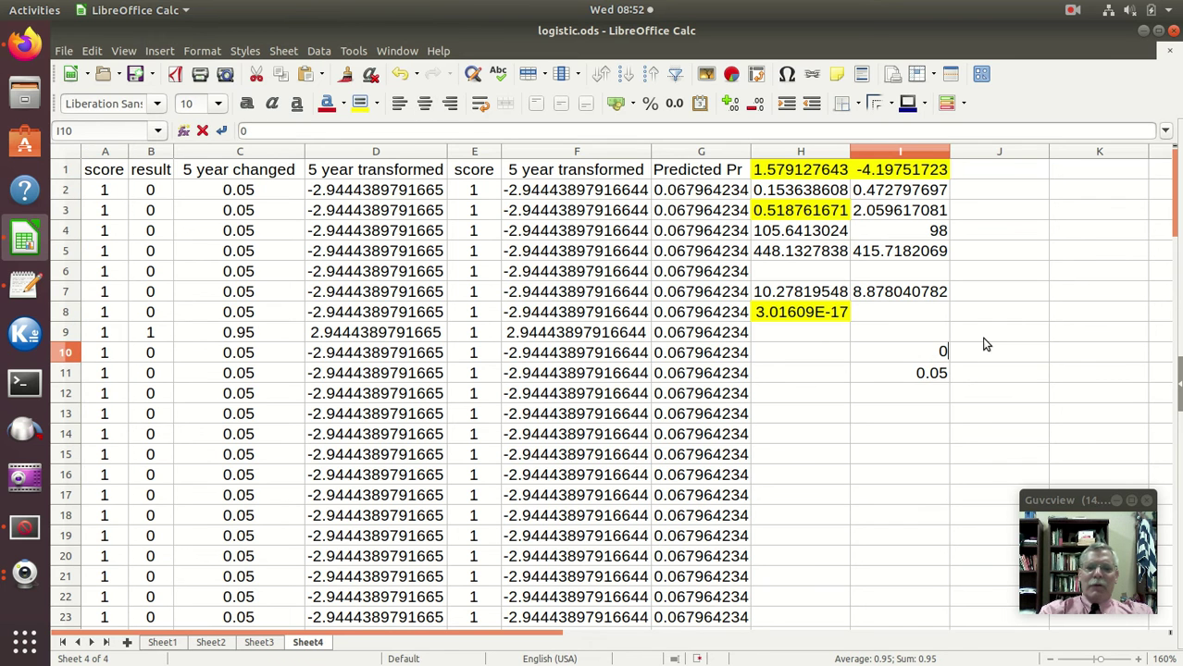
type(".925")
key("Return")
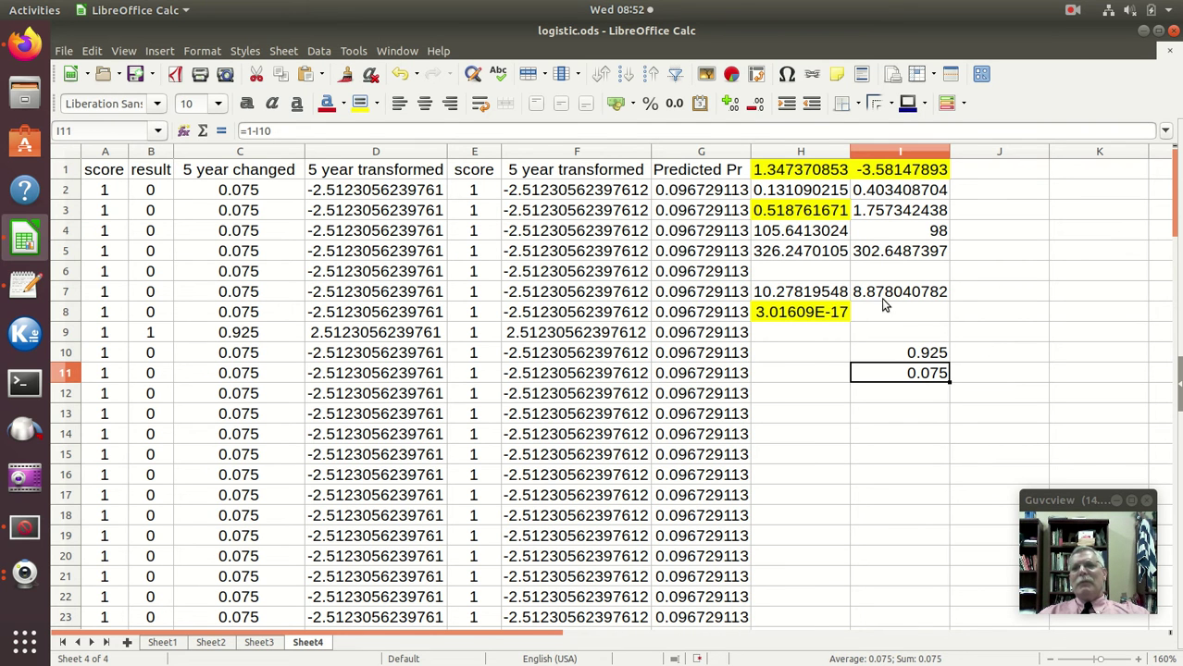
- Set the upper replacement value in cell I10 to 0.975
left_click(931, 357)
type("0.975")
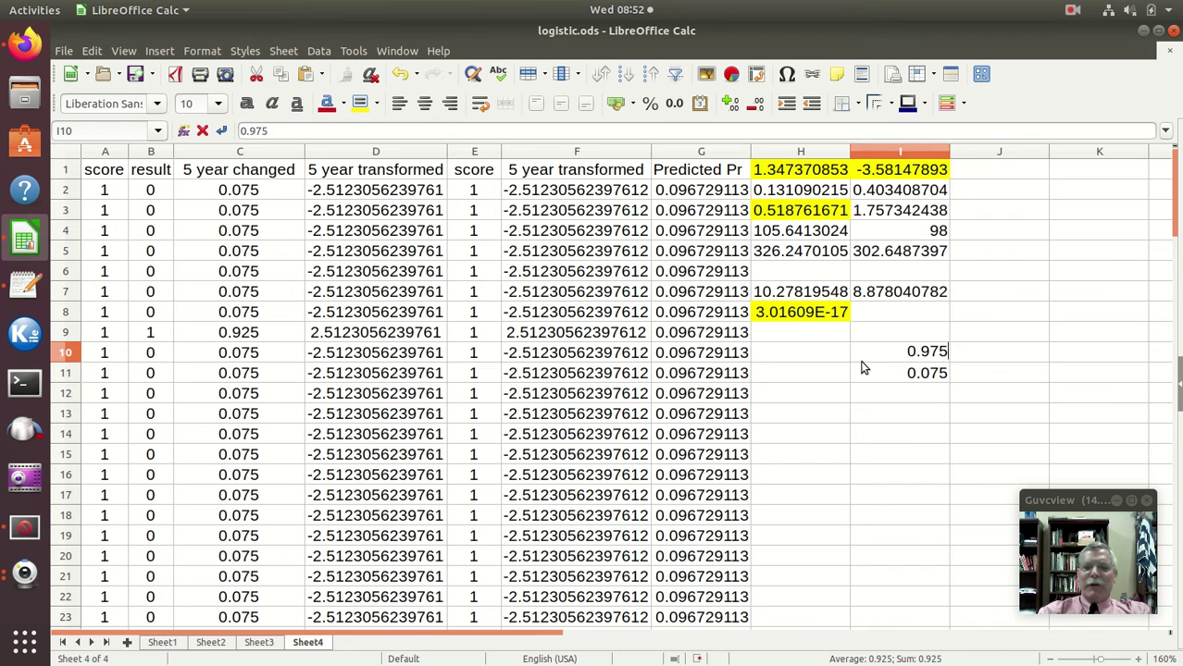
key("Return")
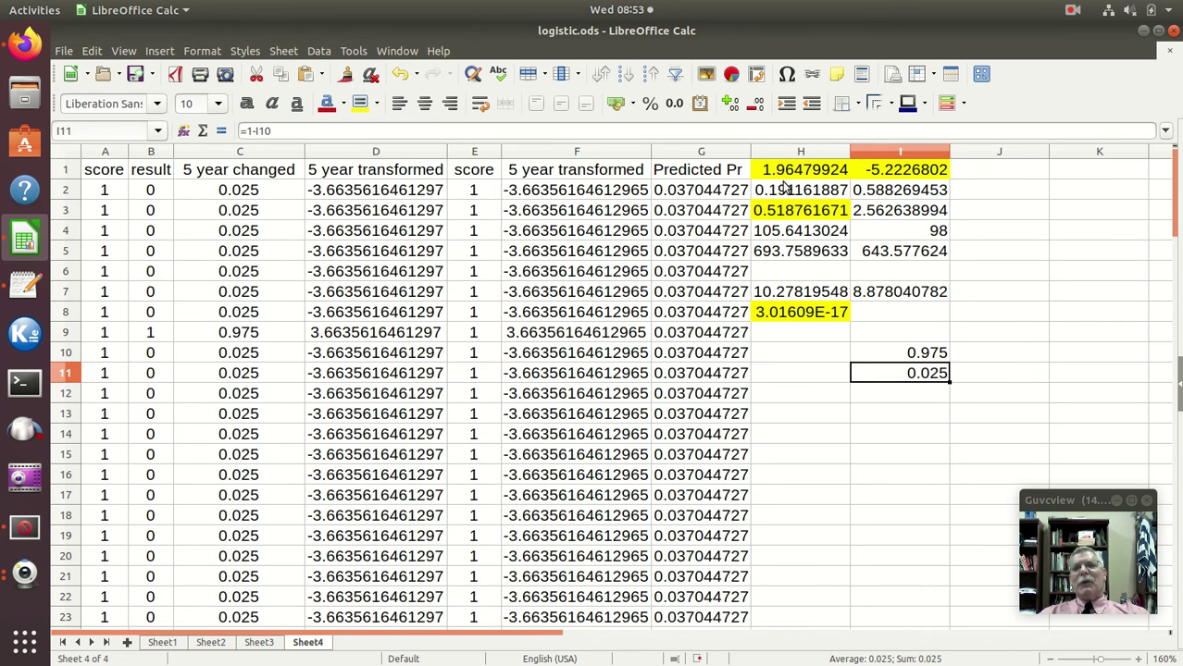
- Compare the Stats.Blue coefficients and the Desmos regression parameters with the slope and intercept in the LibreOffice Calc sheet
left_click(19, 44)
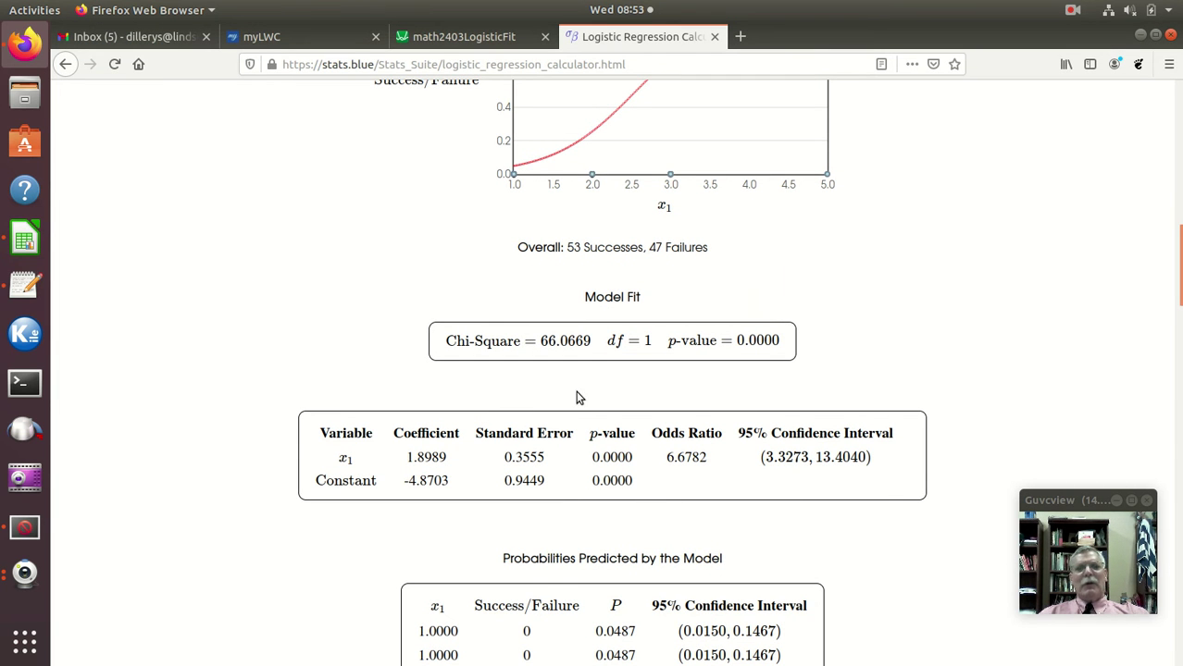
scroll(546, 435, "up", 3)
scroll(547, 435, "down", 5)
scroll(547, 433, "up", 3)
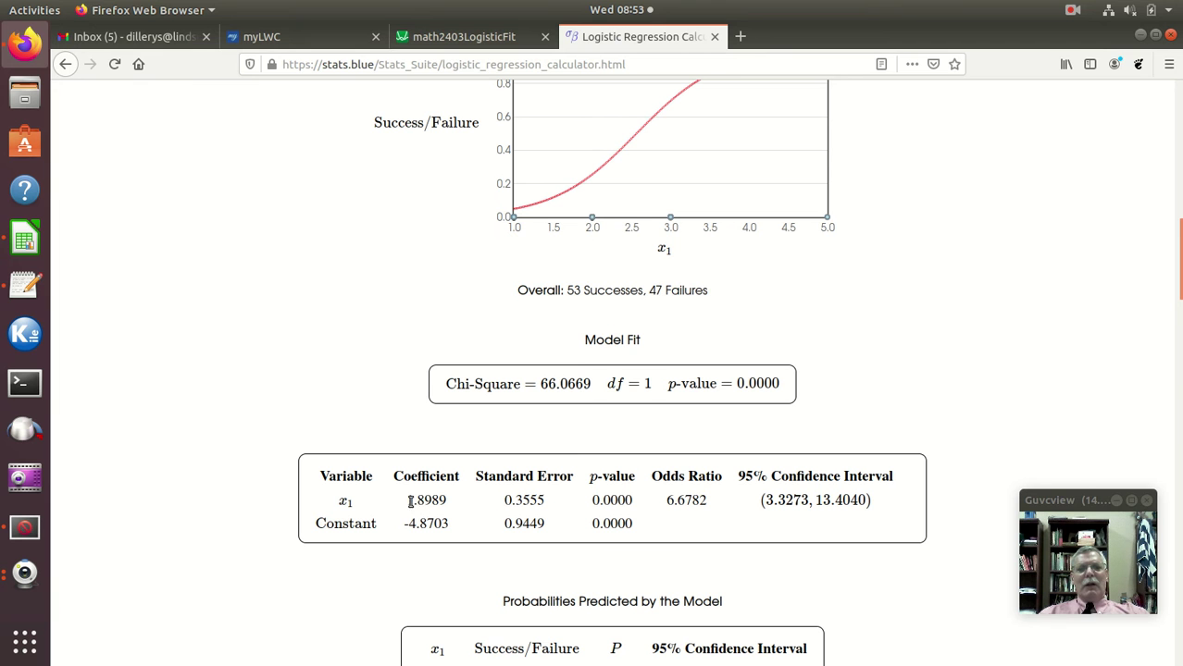
left_click(476, 36)
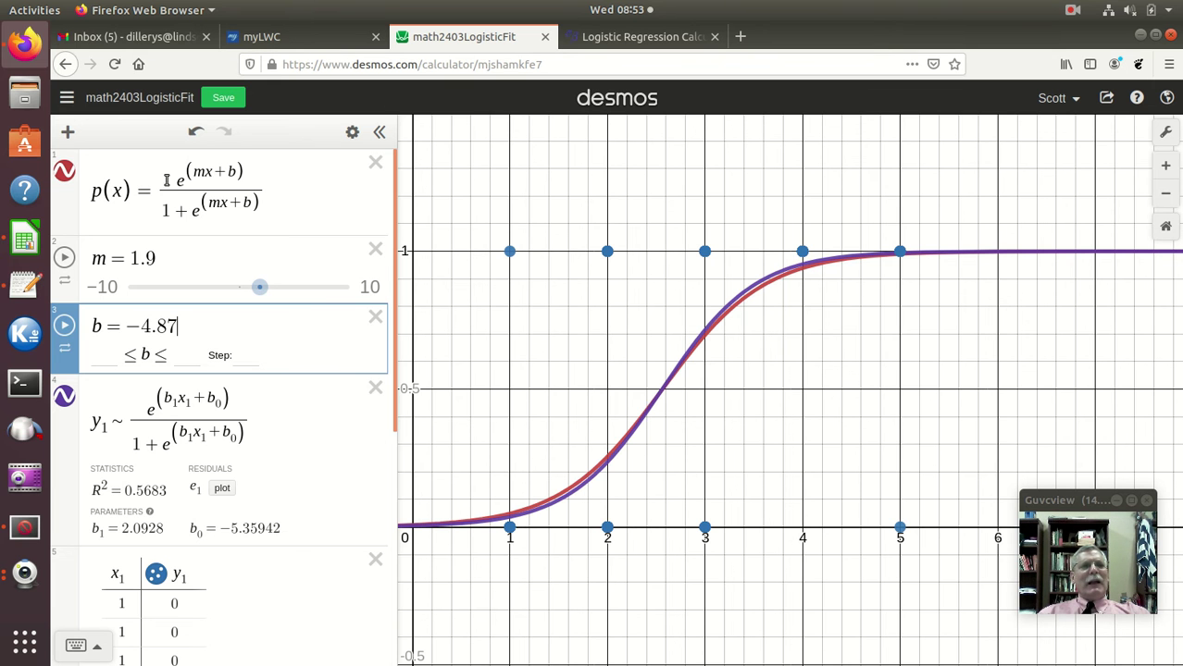
left_click(25, 240)
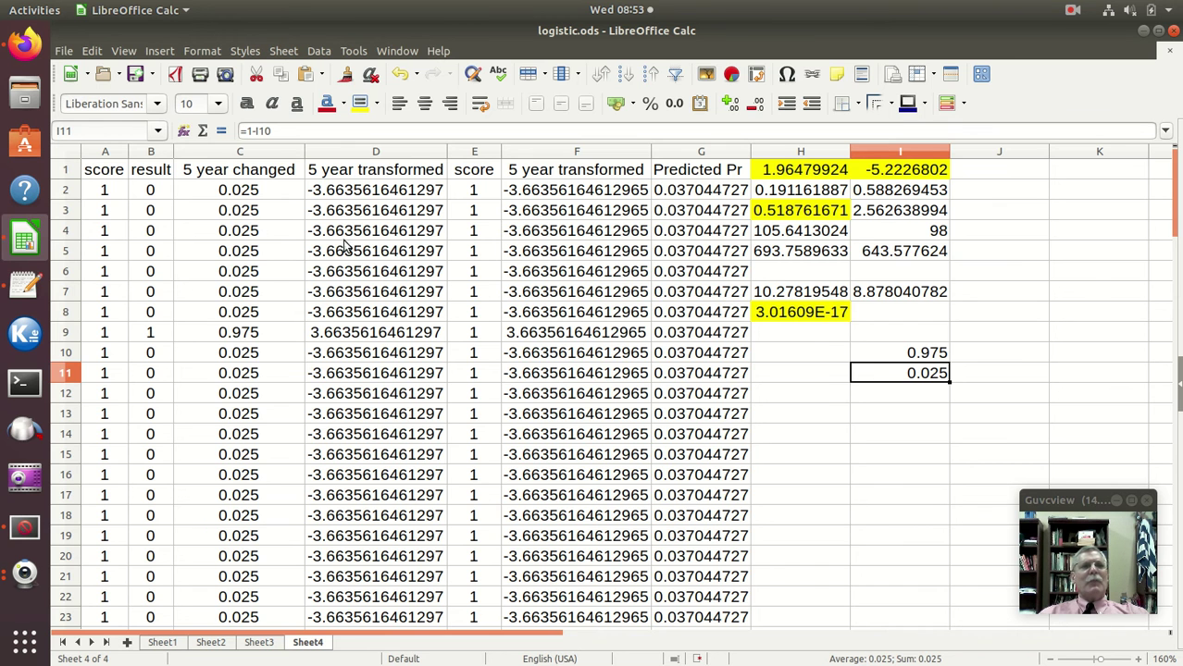
- In Desmos, set the p(x) curve's m to 2 and b to -5.22, based on the spreadsheet's slope and intercept
left_click(25, 44)
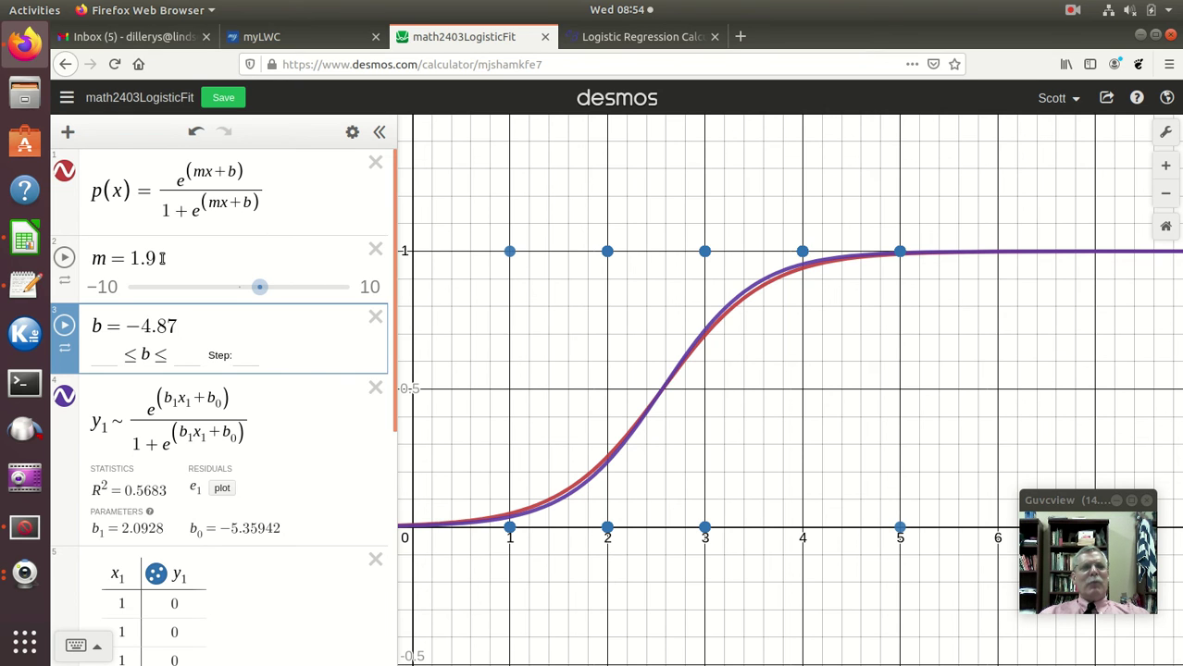
left_click_drag(131, 258, 166, 256)
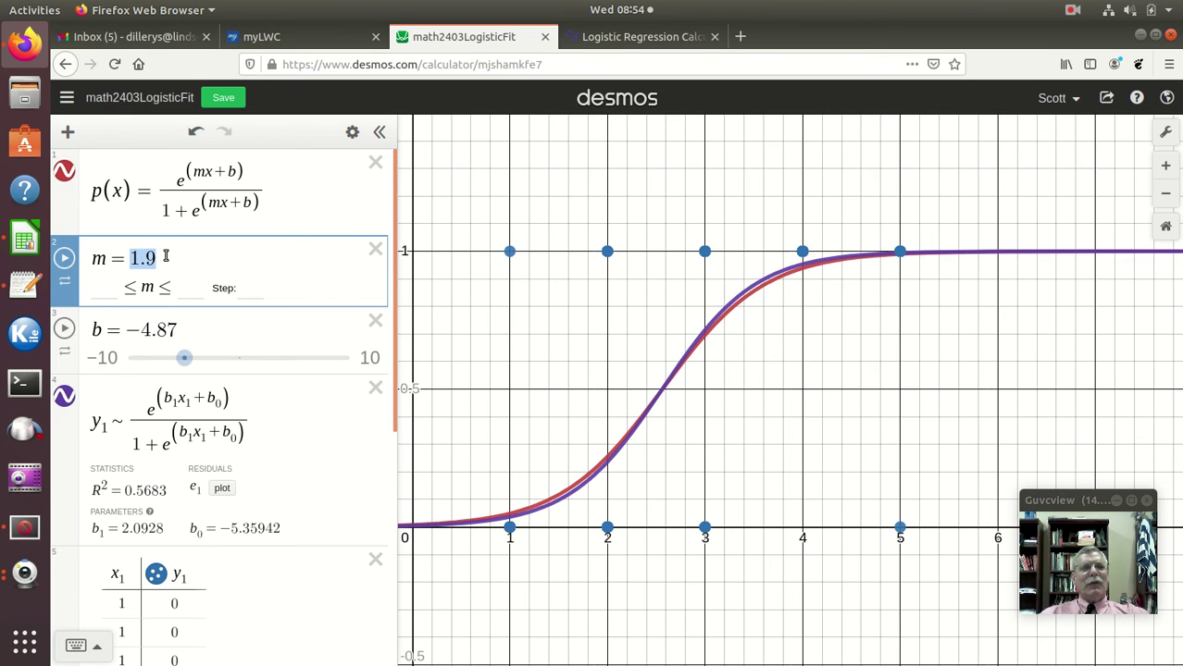
type("2")
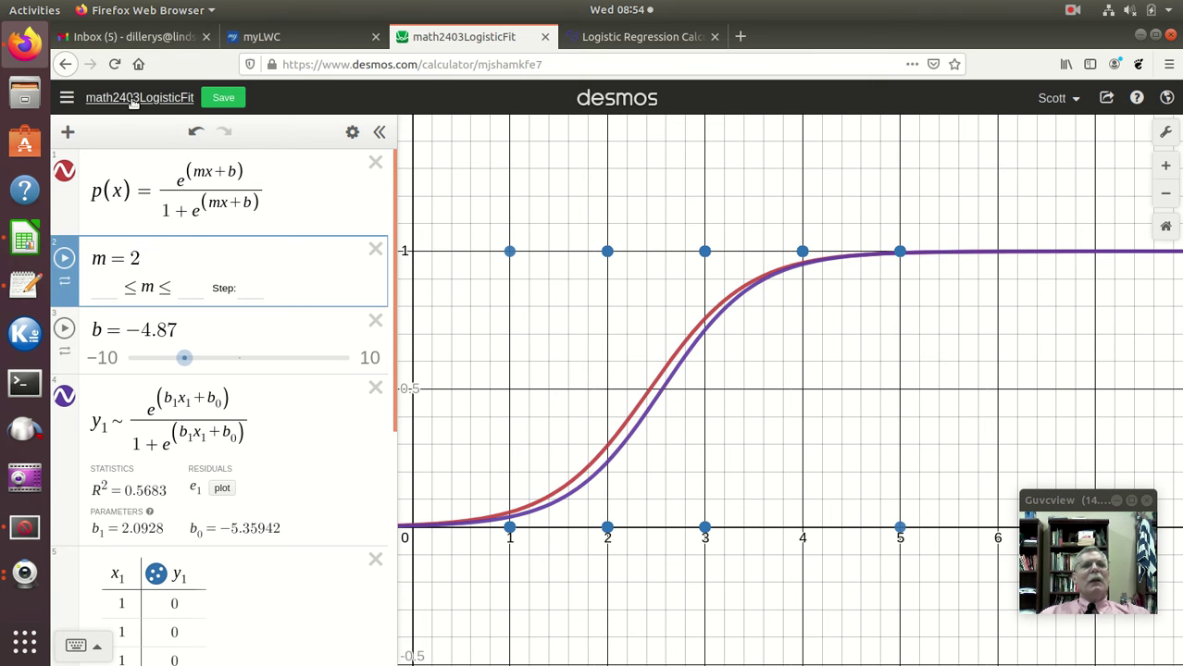
left_click(25, 240)
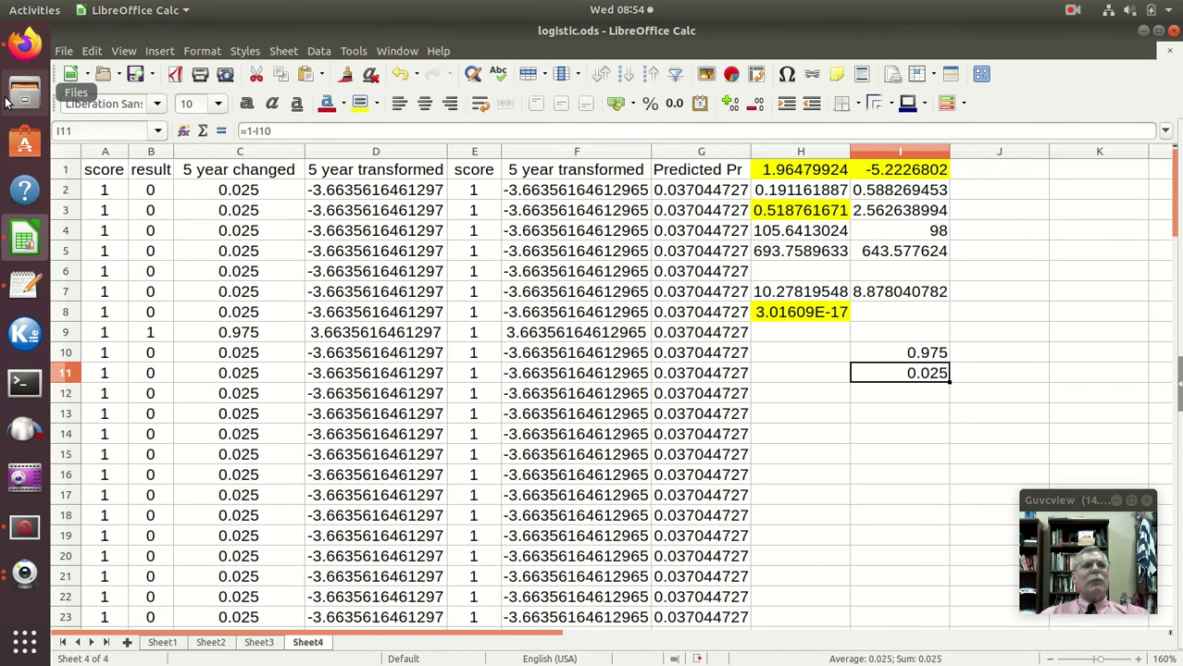
left_click(25, 46)
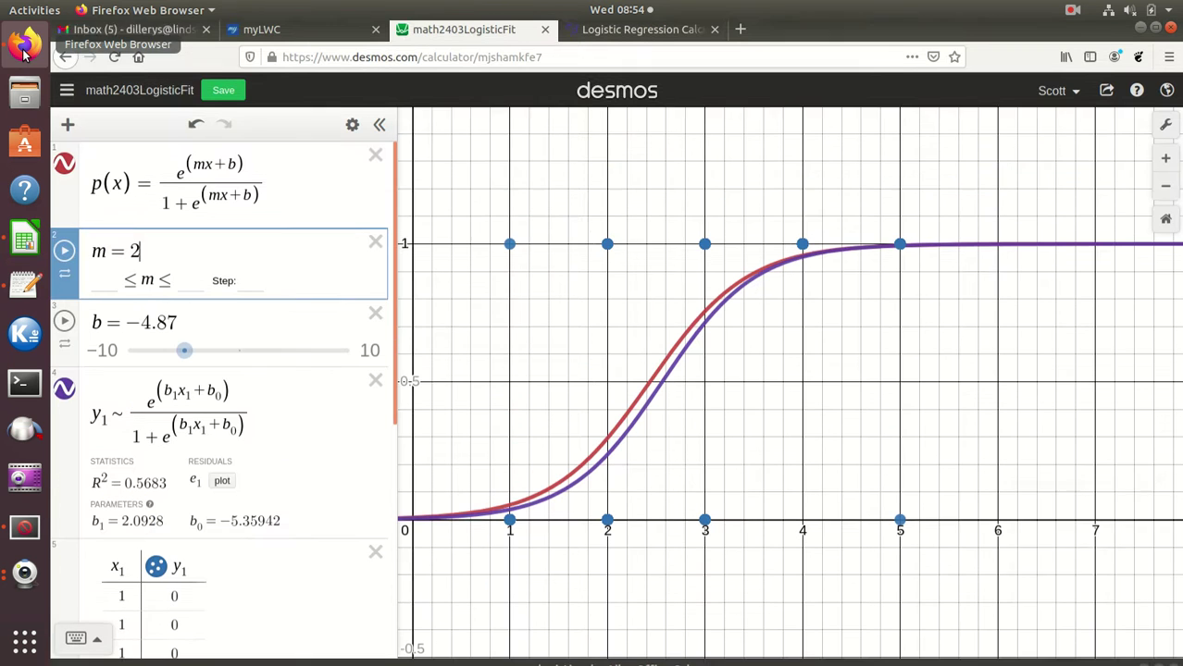
left_click_drag(140, 326, 186, 334)
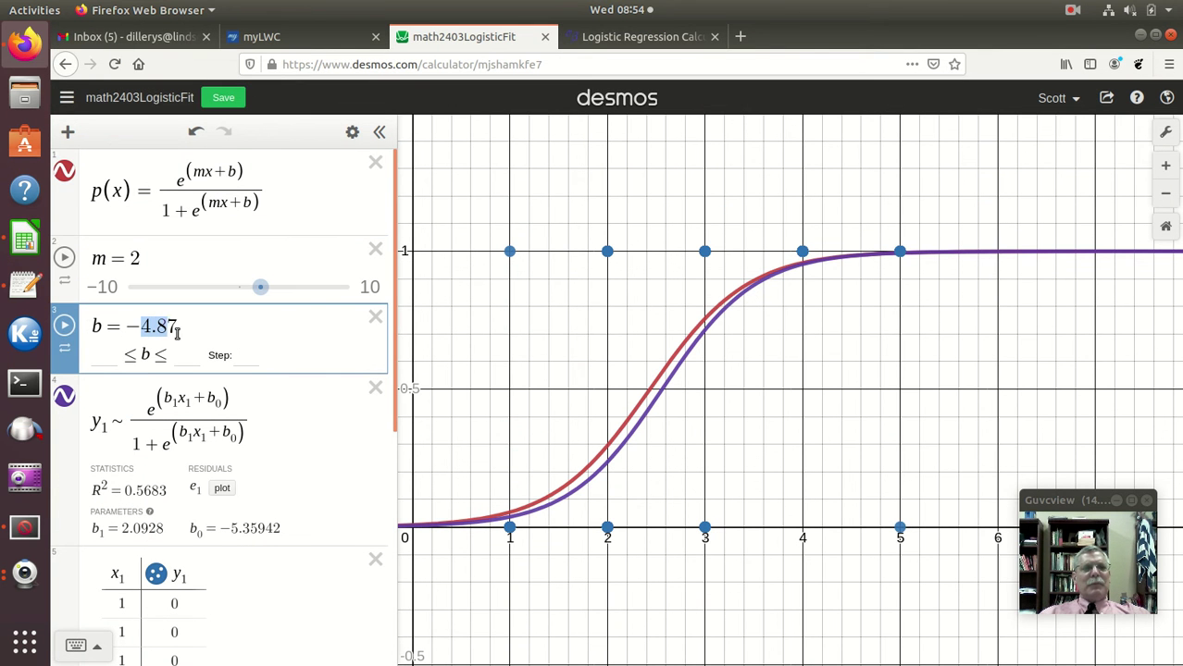
type("5")
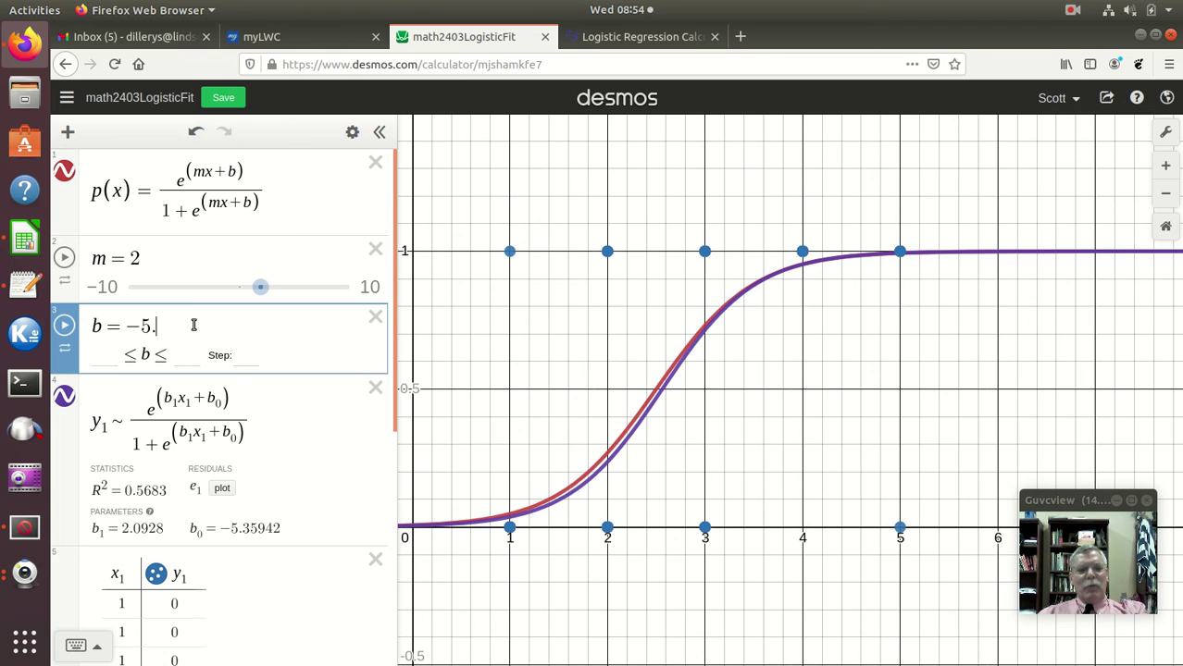
type(".22")
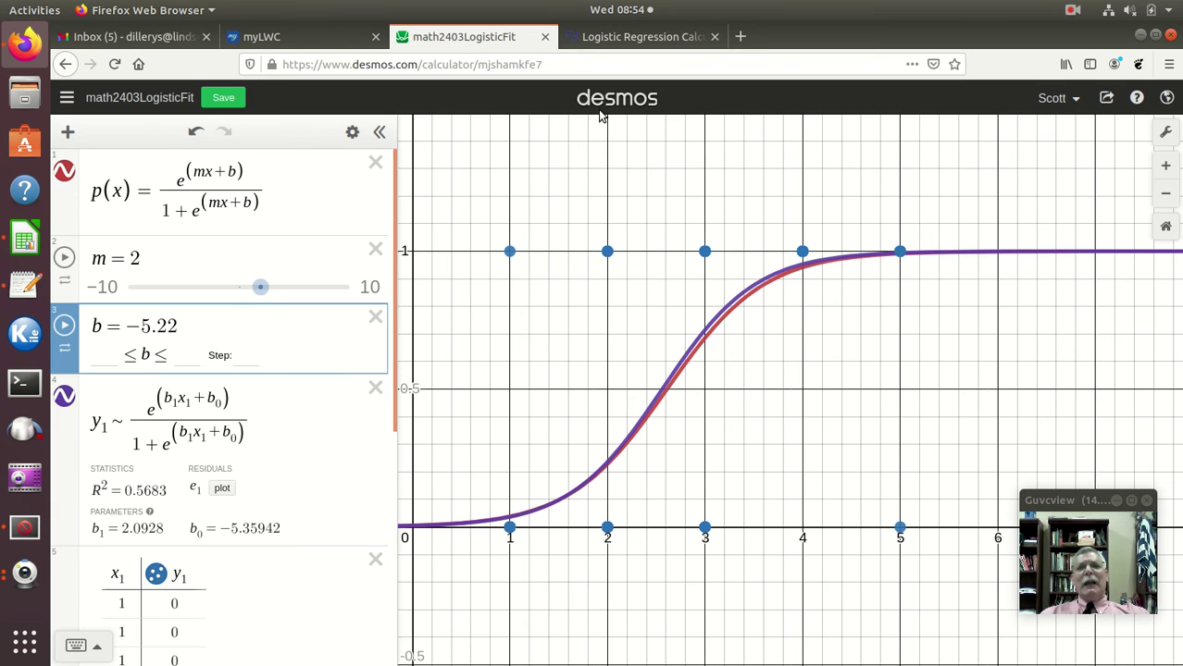
- Review the Stats.Blue coefficient table, the Desmos regression statistics and the spreadsheet's transformed data against each other
left_click(640, 37)
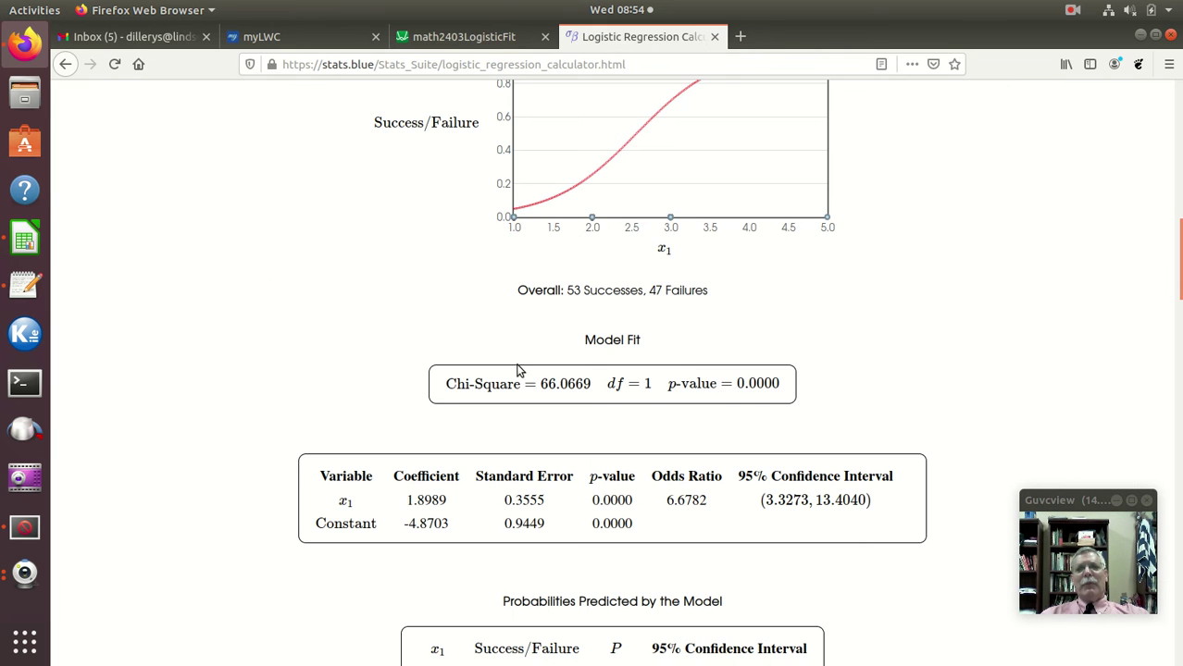
left_click(487, 34)
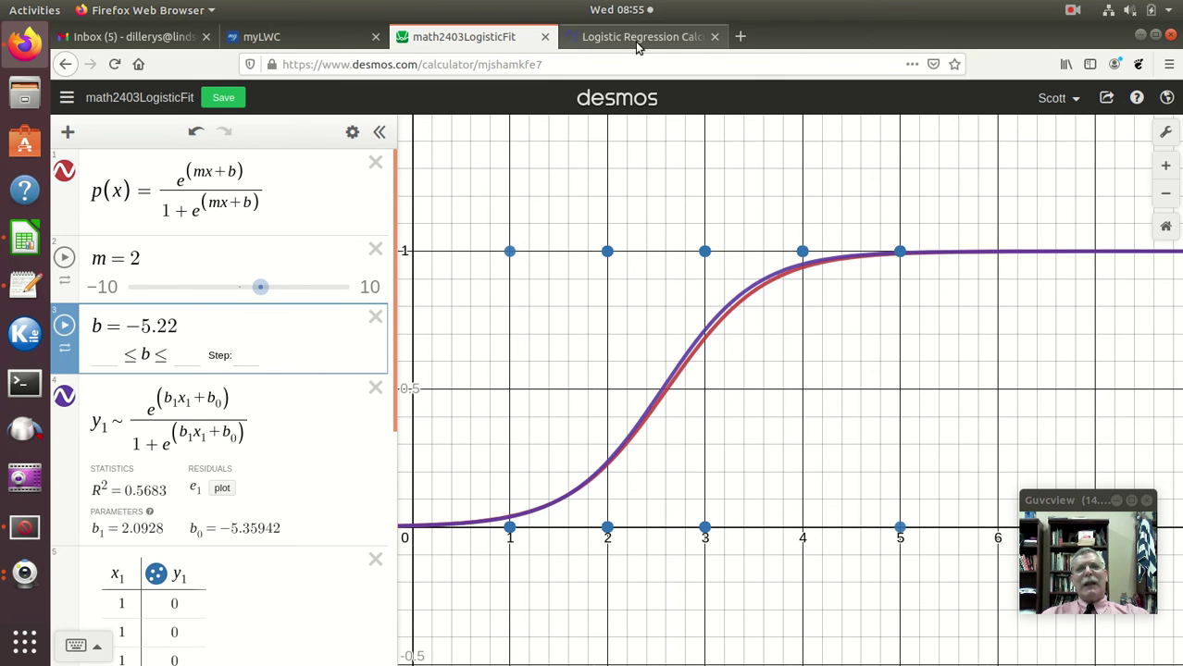
left_click(30, 240)
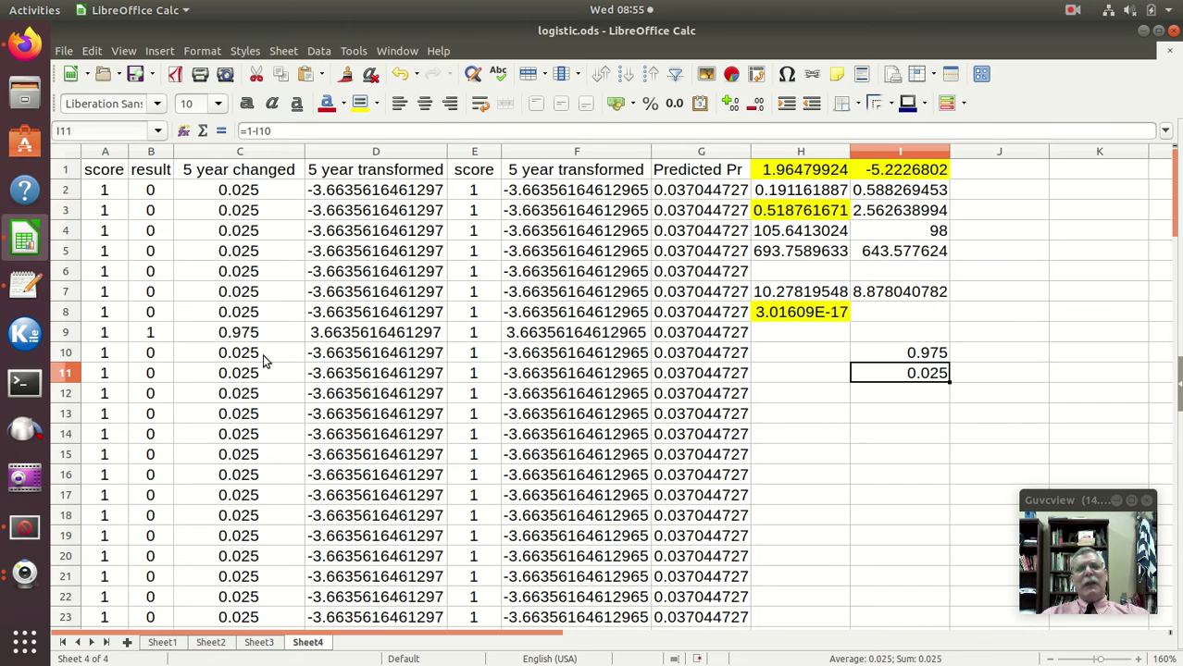
left_click(26, 45)
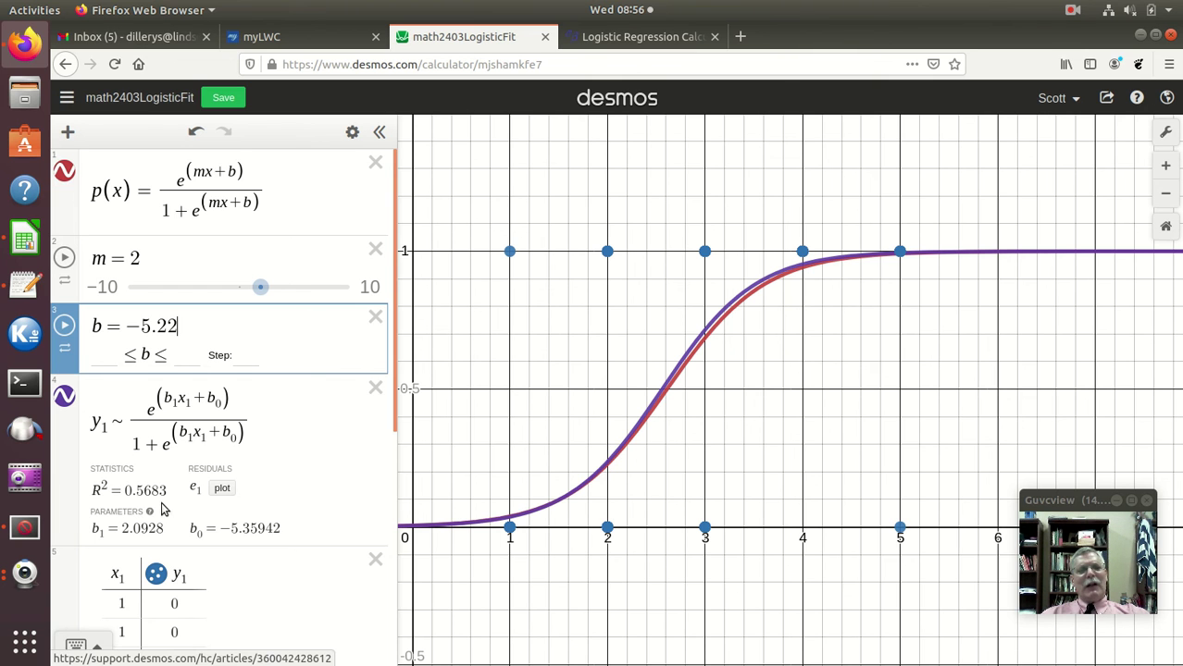
mouse_move(147, 506)
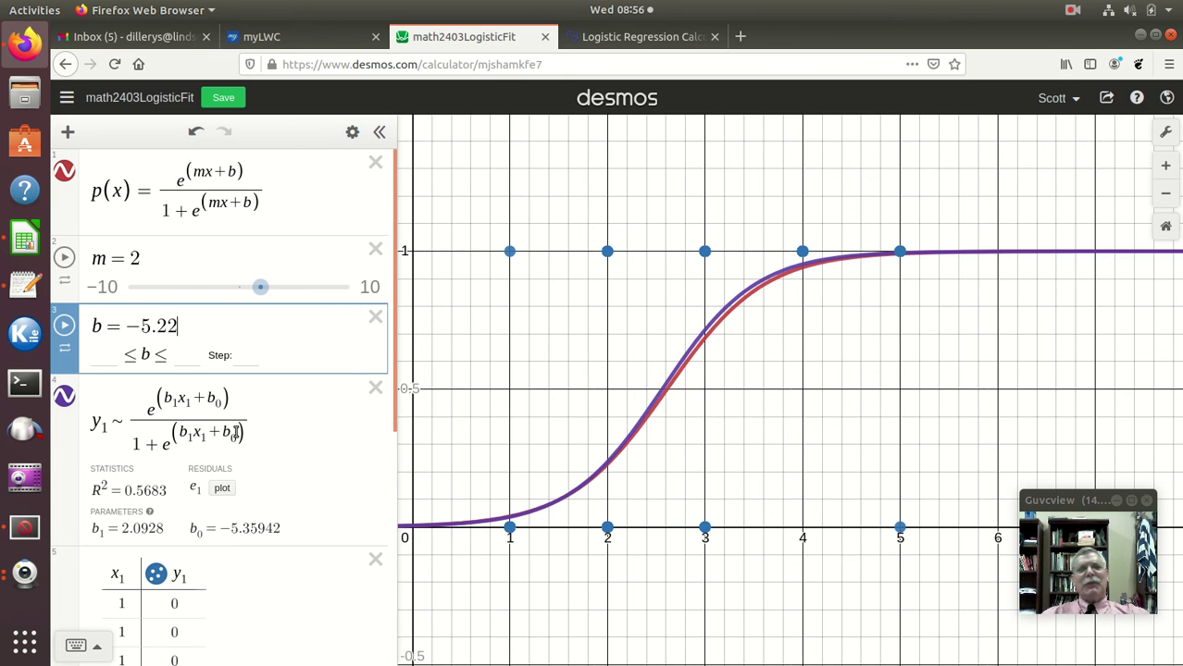
left_click(24, 241)
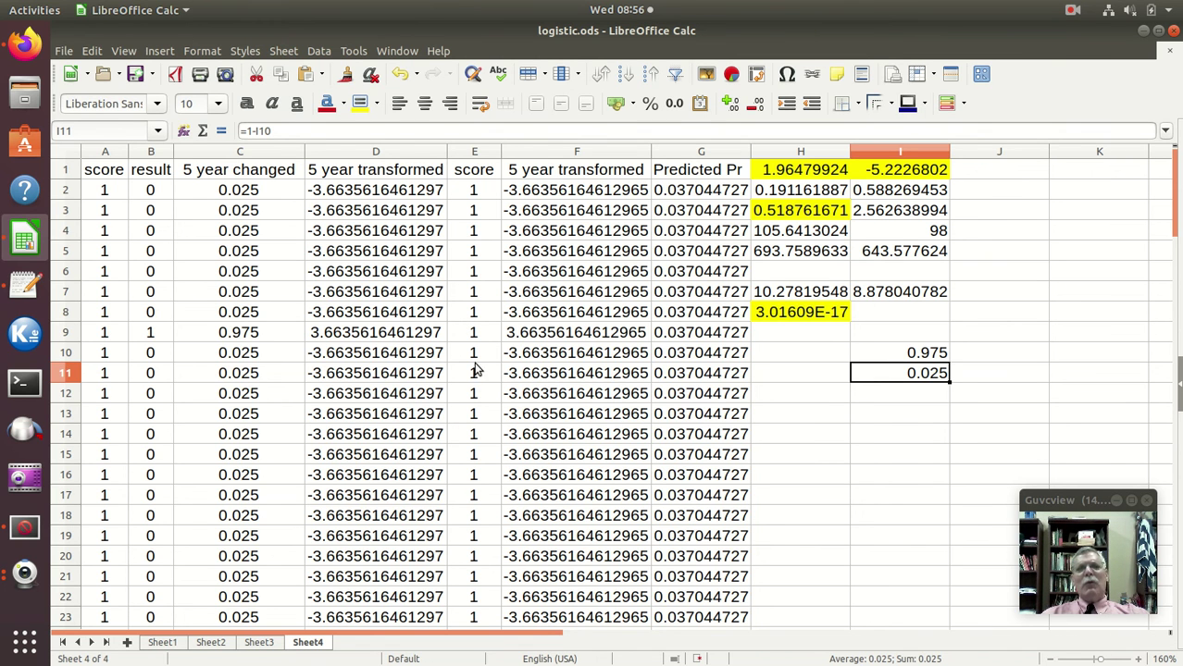
- Return to Desmos, add the horizontal line y = 0.6 below the data table, and inspect where it crosses the logistic curves
left_click(25, 44)
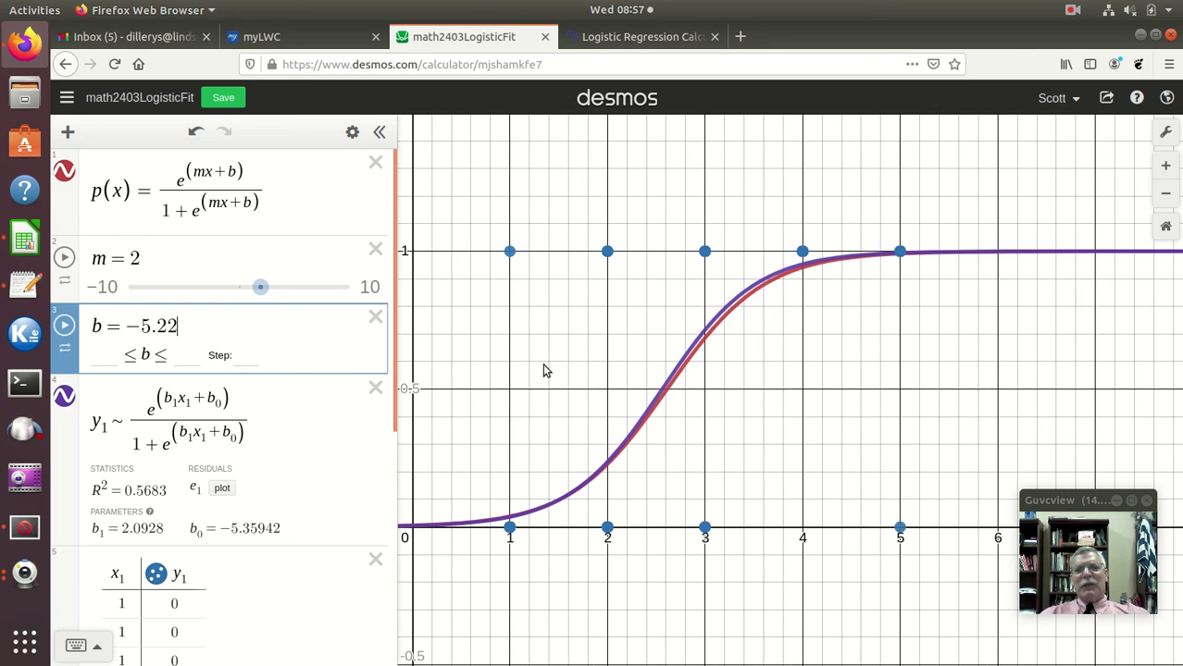
scroll(459, 386, "down", 2)
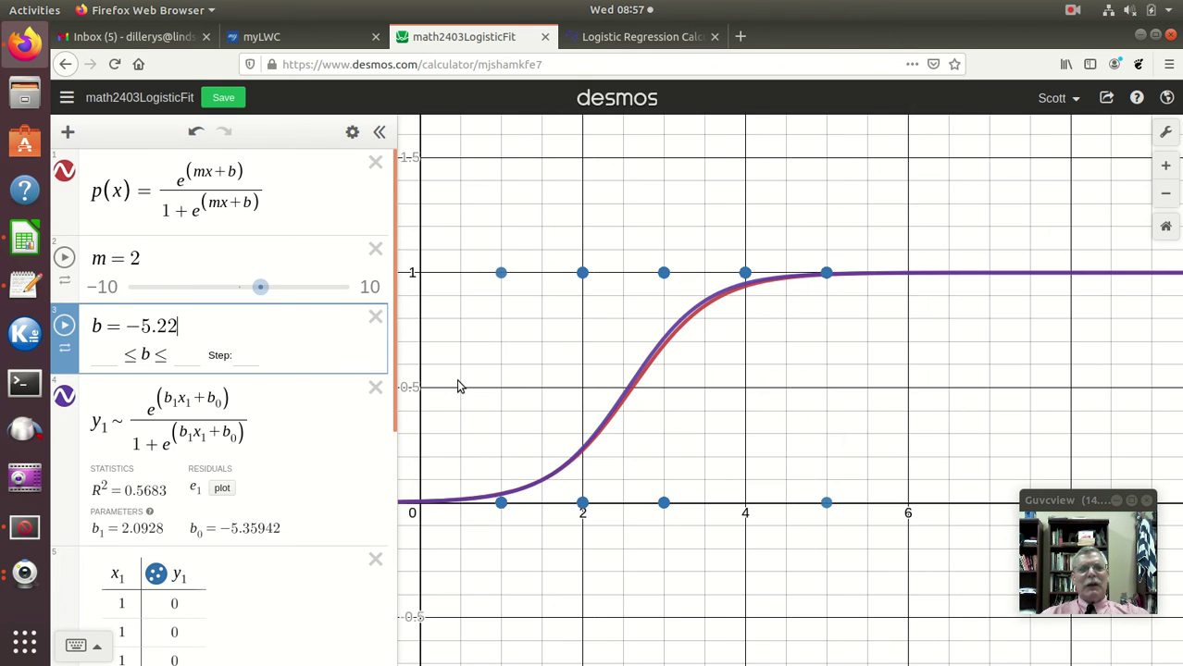
scroll(459, 386, "up", 1)
scroll(237, 594, "down", 5)
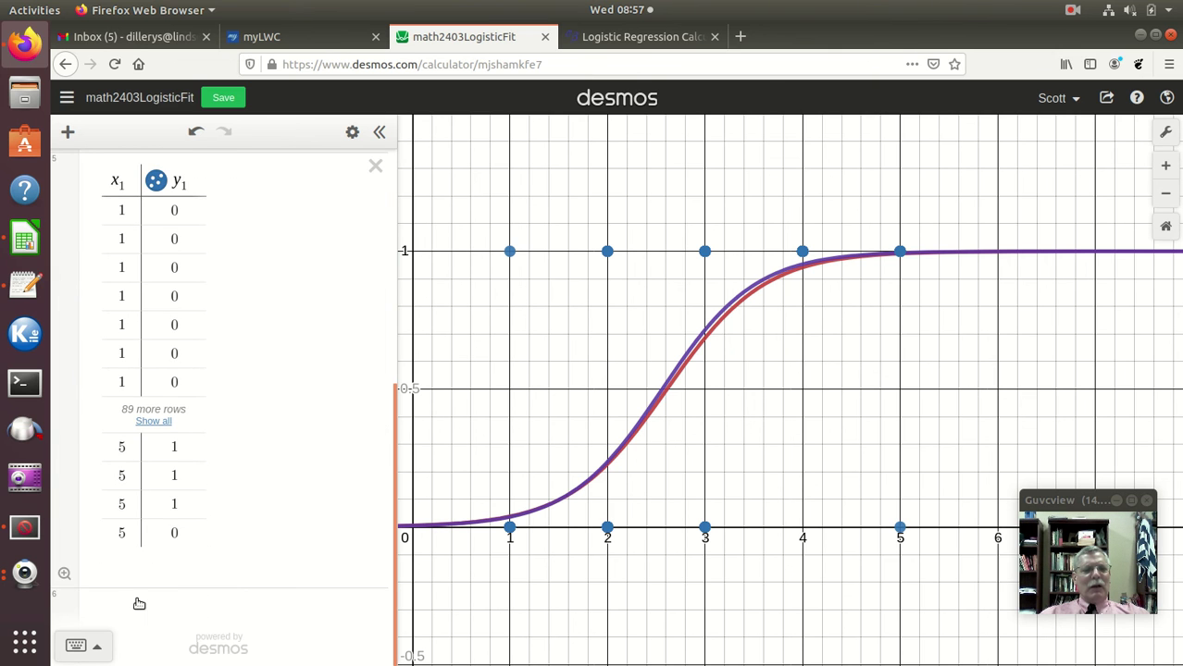
left_click(139, 603)
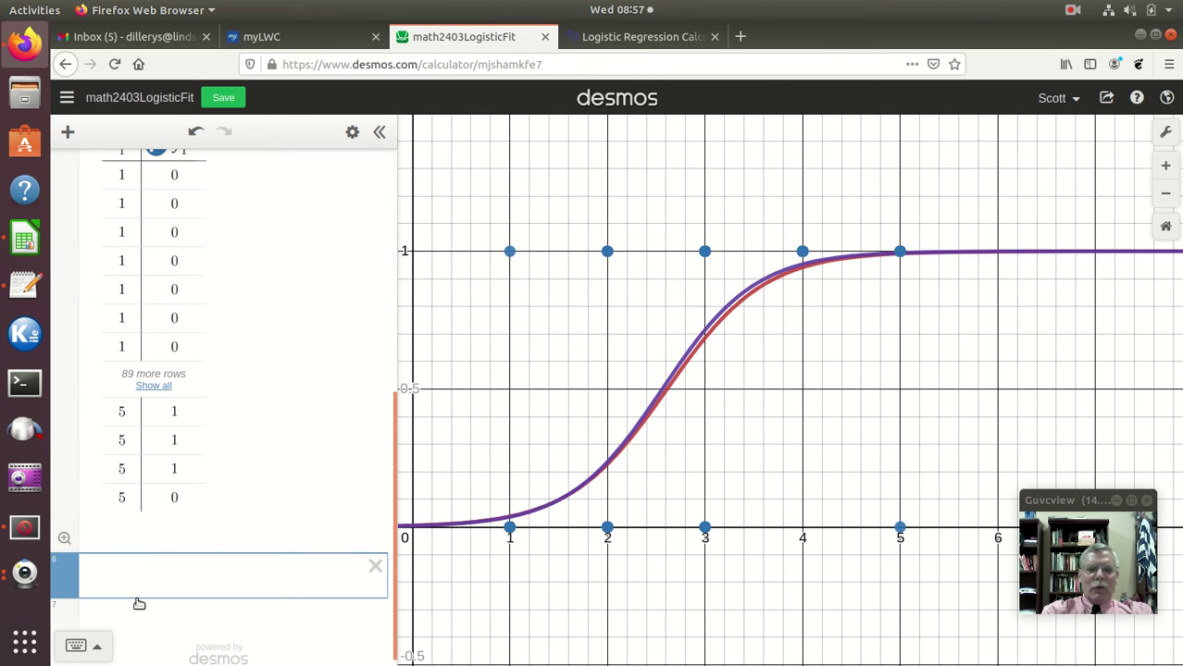
type("y = 0.")
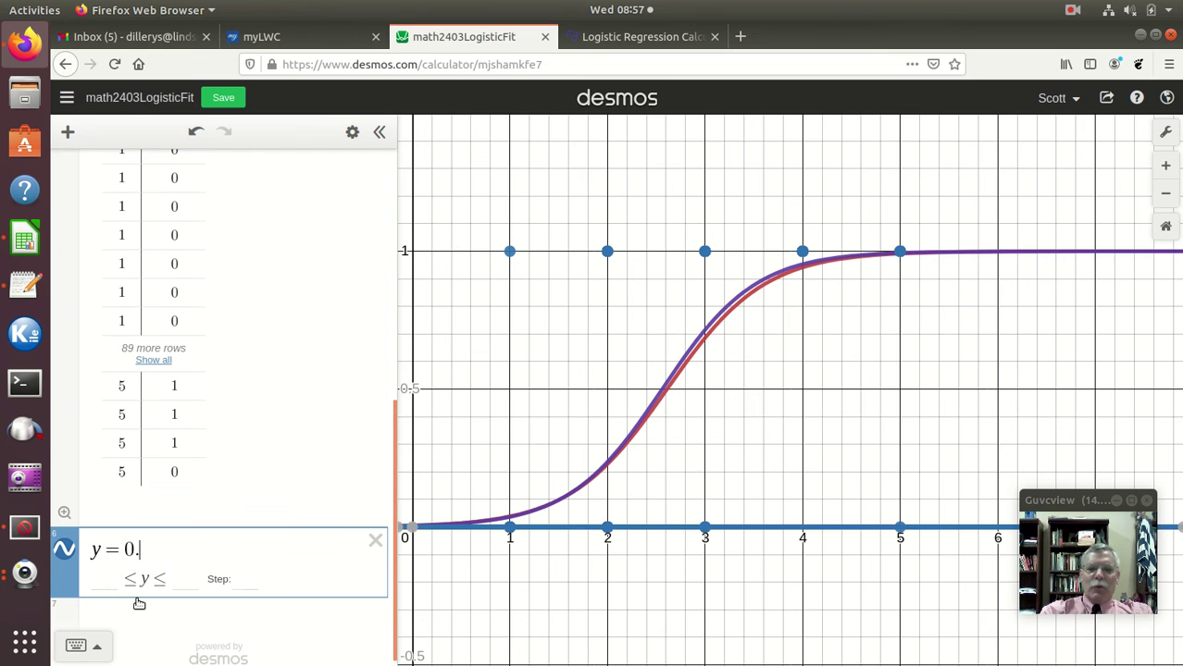
type("6")
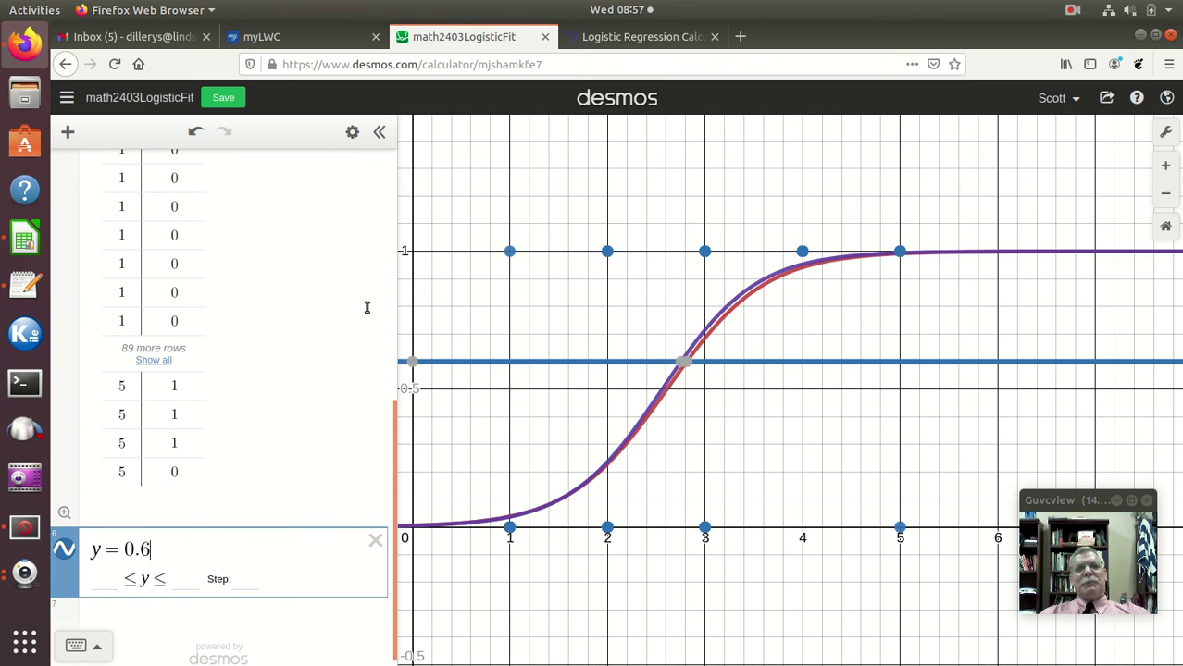
scroll(292, 216, "up", 10)
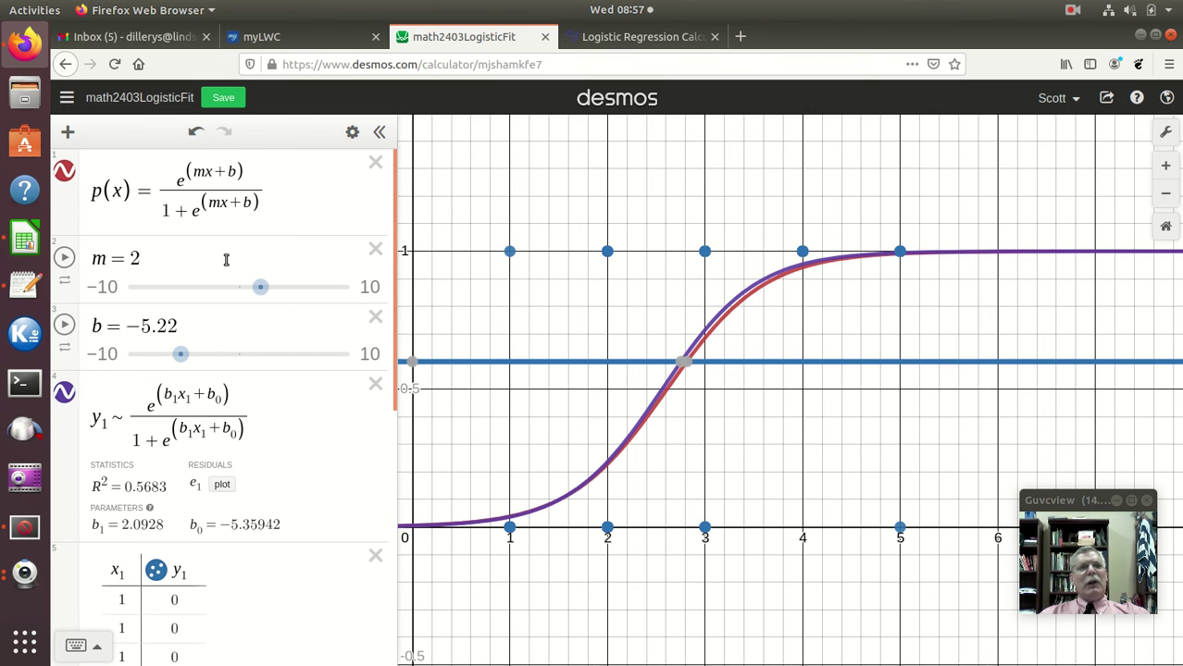
mouse_move(682, 368)
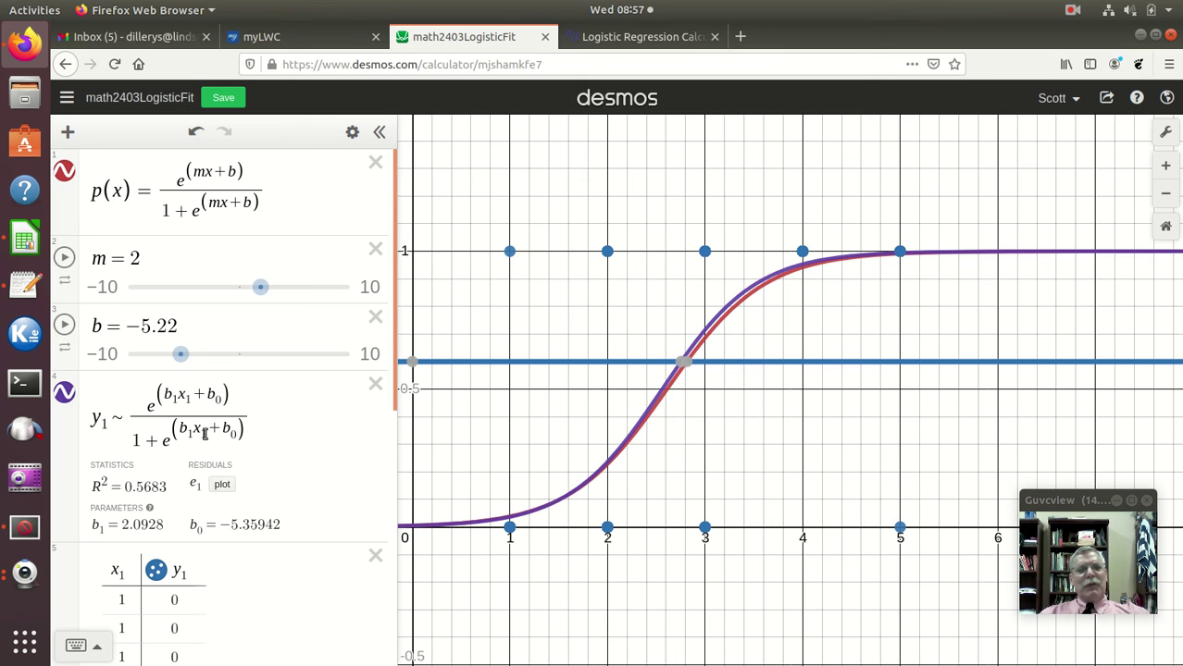
- Display the coordinates where each of the two logistic curves crosses the line y = 0.6
left_click(682, 365)
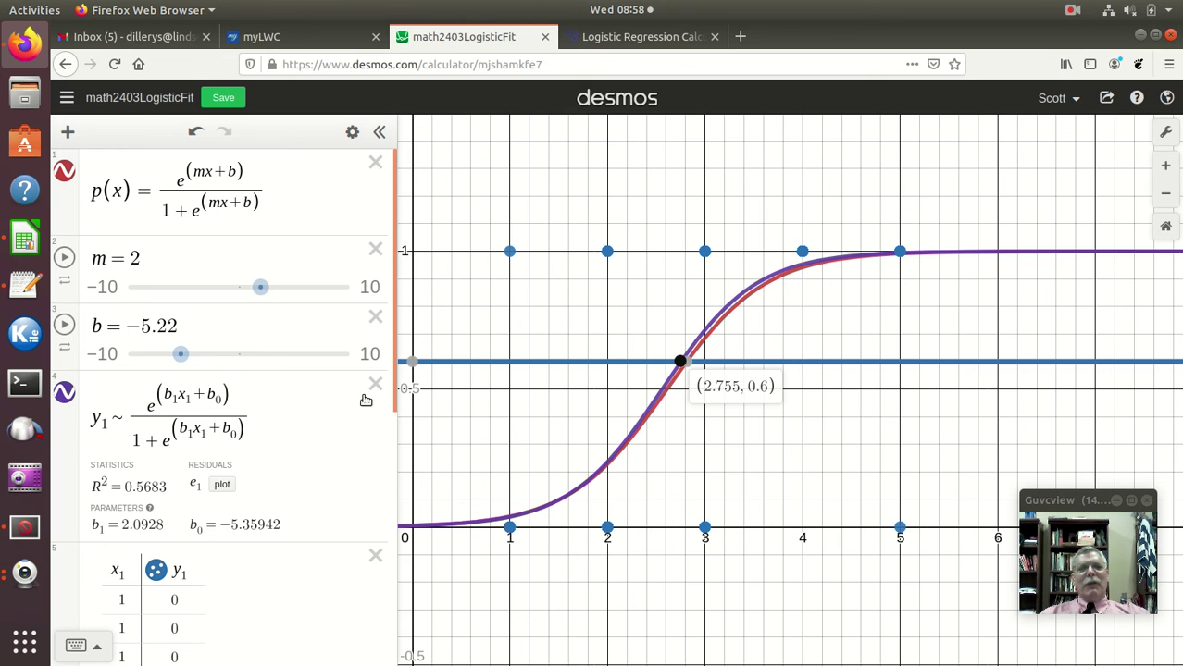
left_click(686, 362)
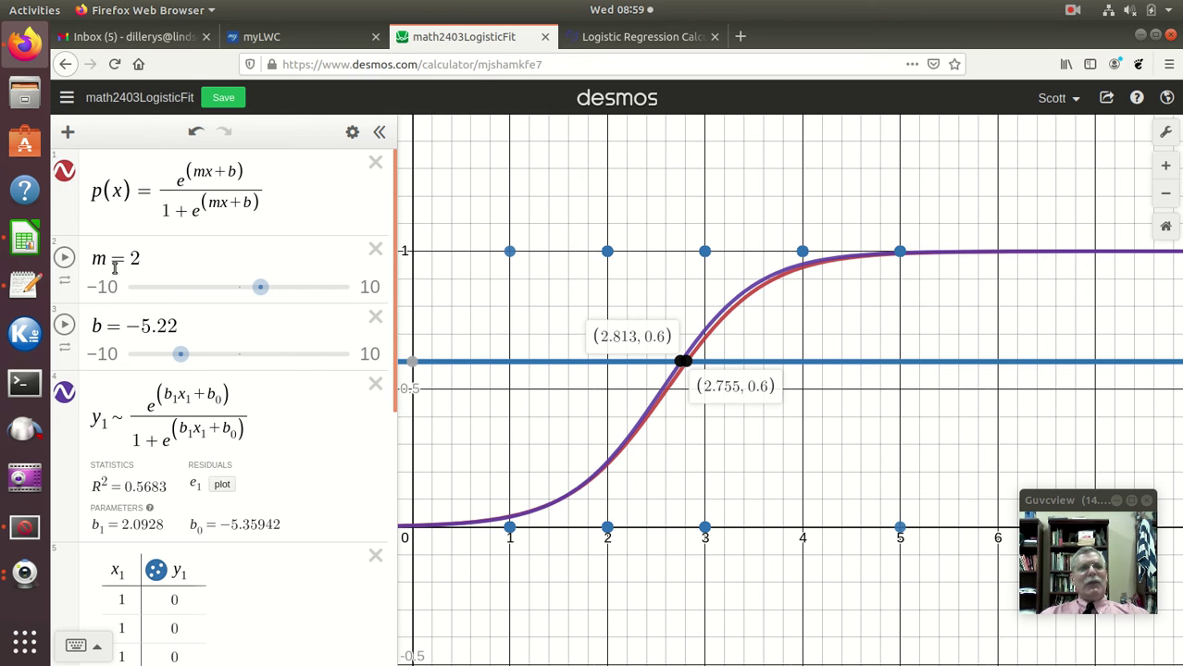
- Switch to the LibreOffice Calc sheet and set the upper replacement probability in I10 to 0.99
left_click(24, 240)
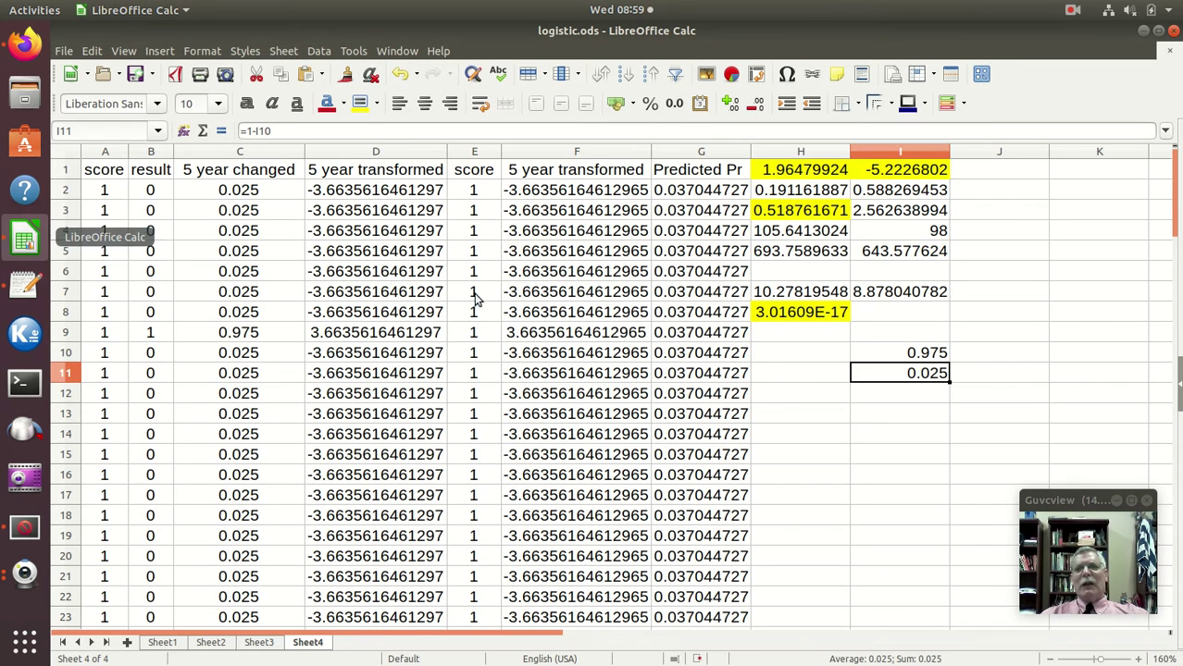
left_click(931, 358)
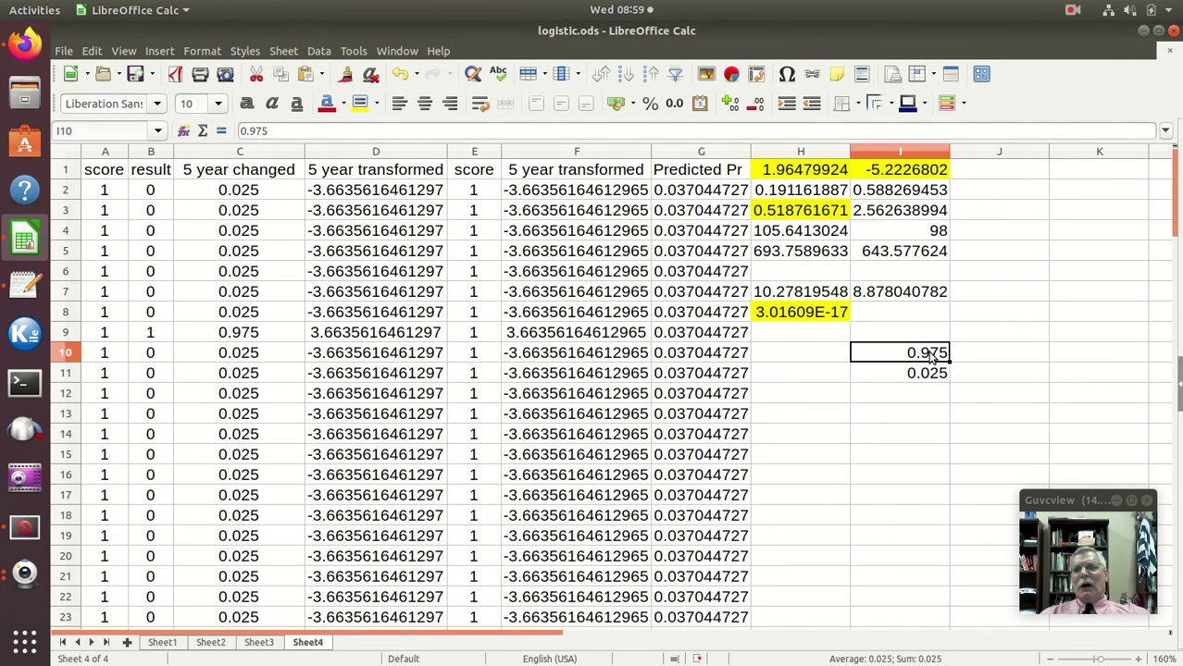
type(".99")
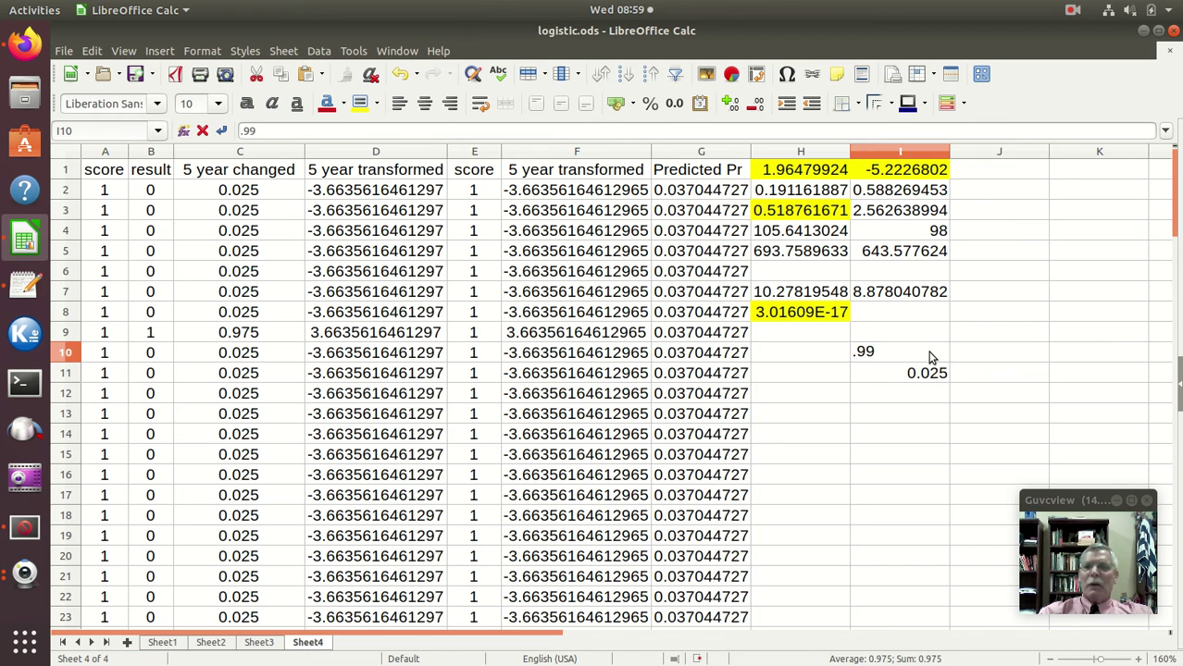
key("Return")
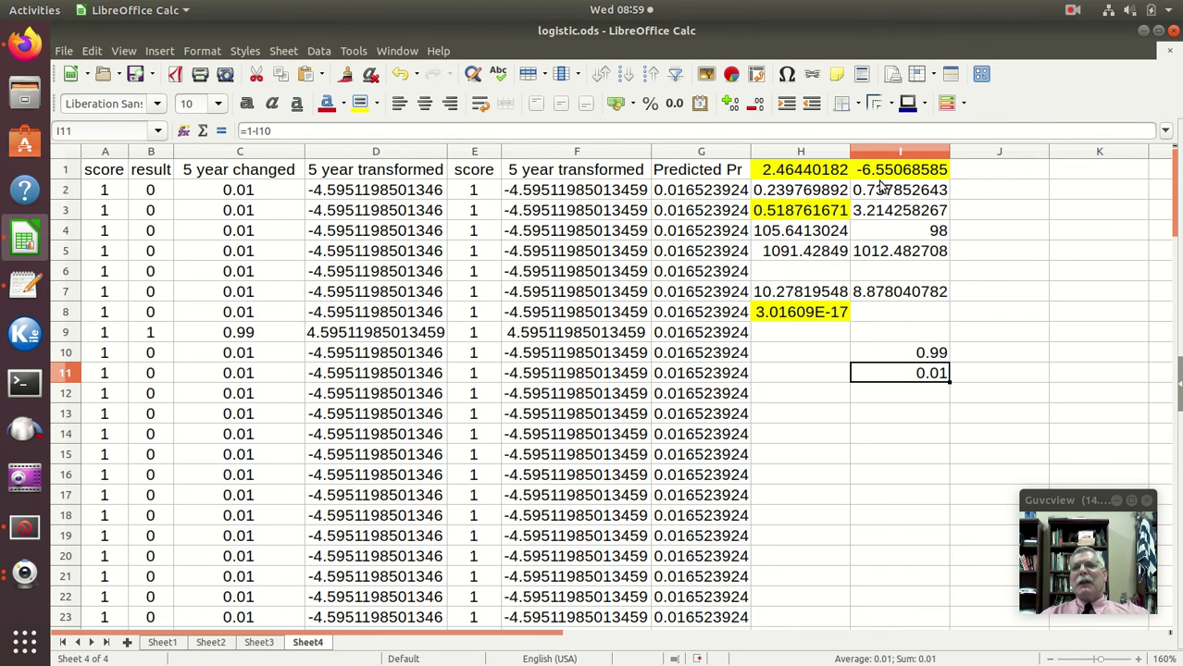
- Return to Desmos and set the p(x) curve's m to 2.46 and b to -6.55, based on the spreadsheet's slope and intercept
left_click(25, 47)
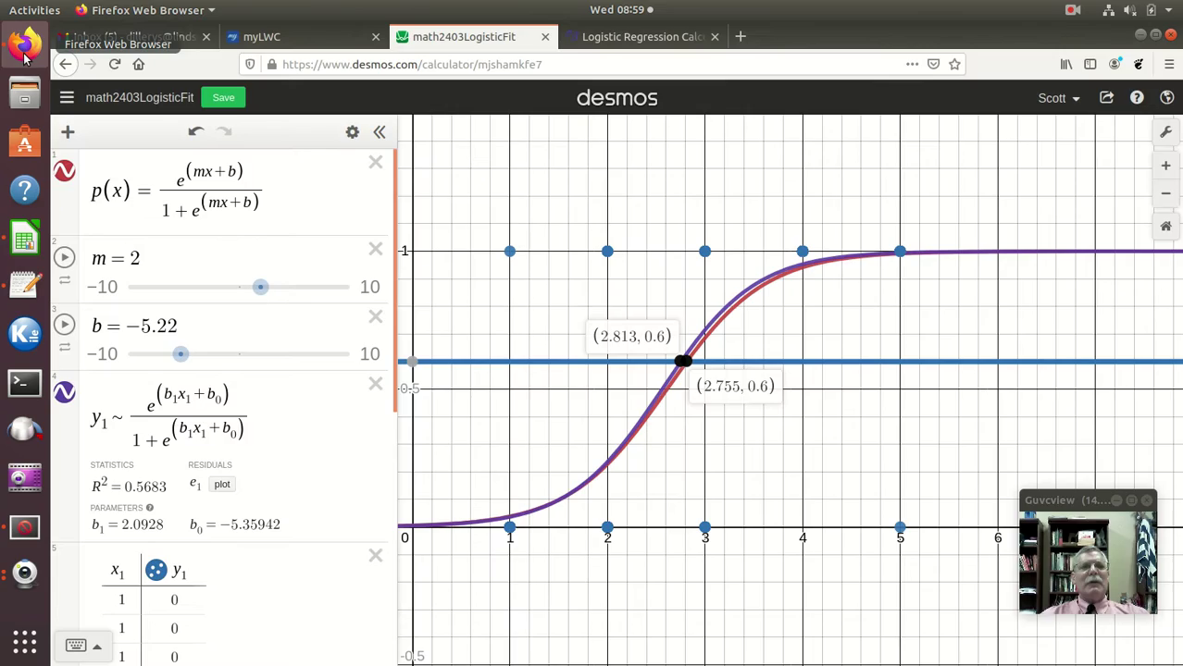
left_click(144, 260)
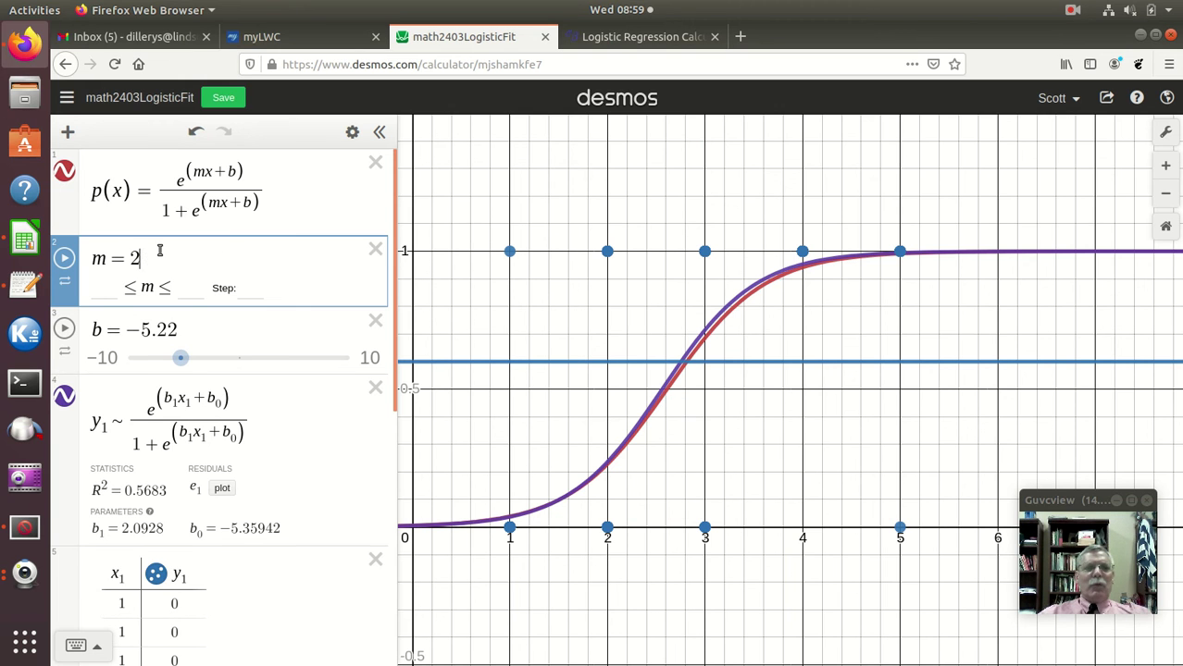
type(".46")
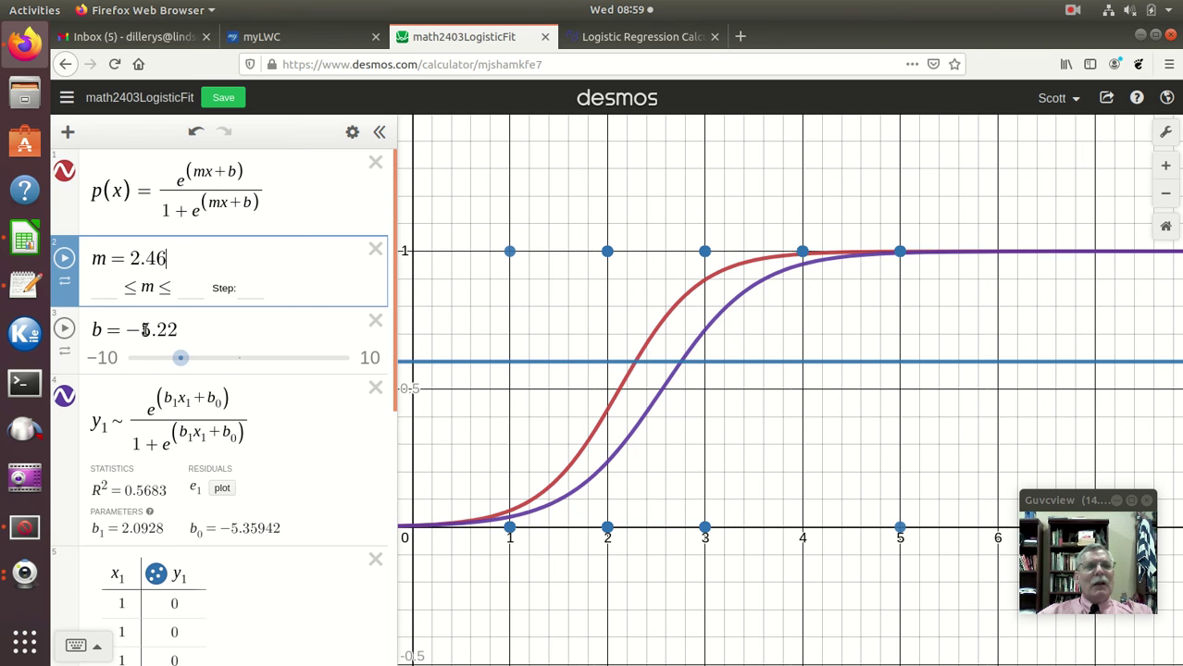
left_click_drag(141, 326, 197, 326)
type("6")
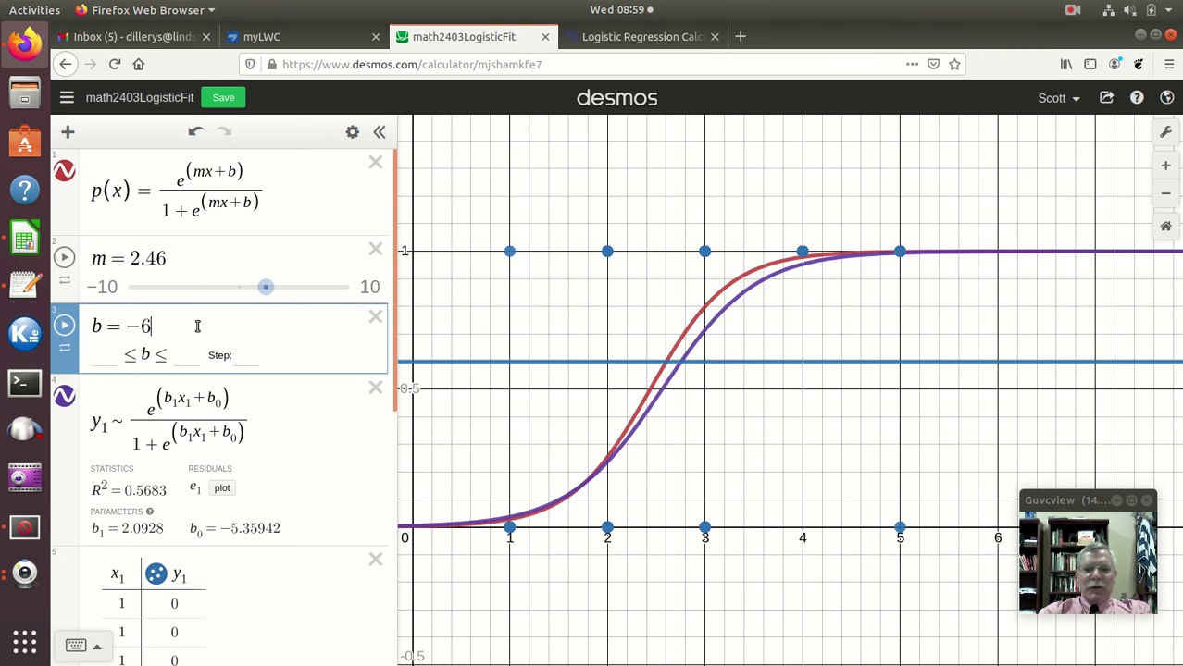
type(".55")
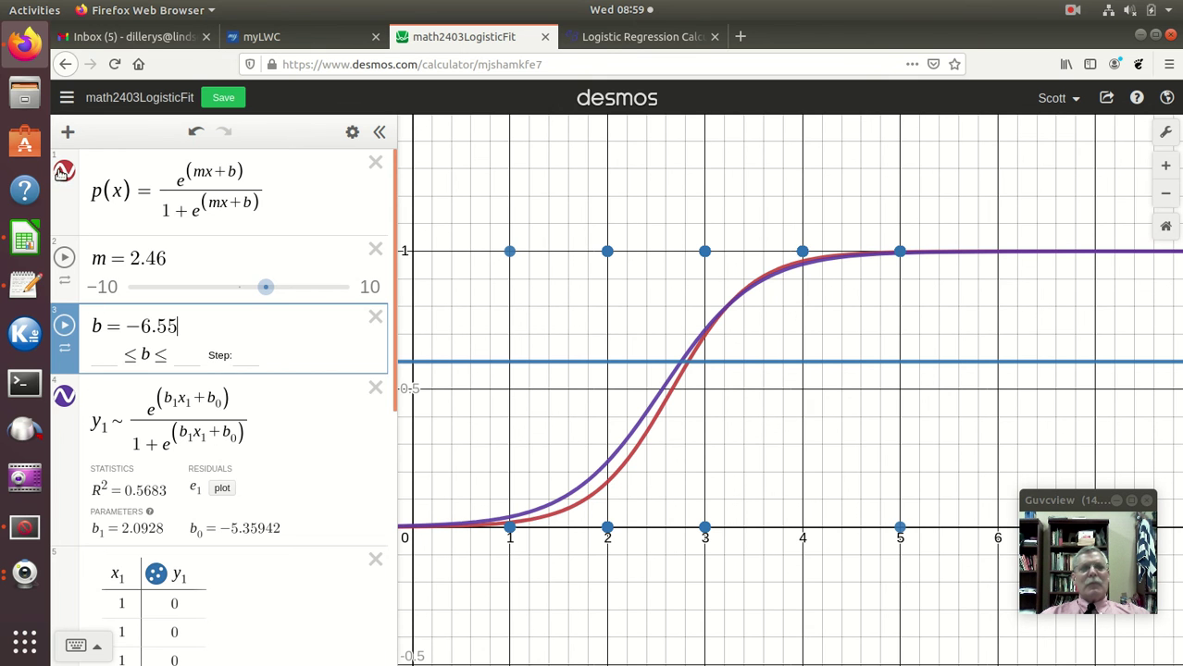
- Select the p(x) curve and display the coordinates where it crosses the line y = 0.6
scroll(72, 539, "down", 3)
scroll(84, 444, "up", 3)
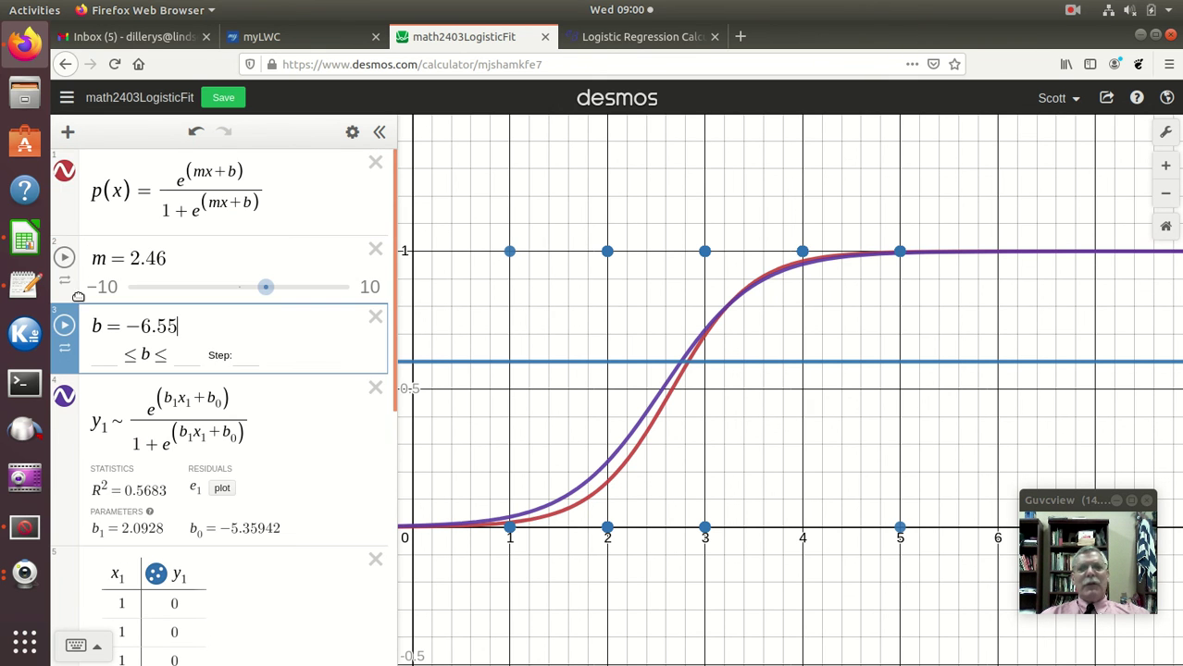
left_click(64, 173)
left_click(64, 173)
left_click(326, 194)
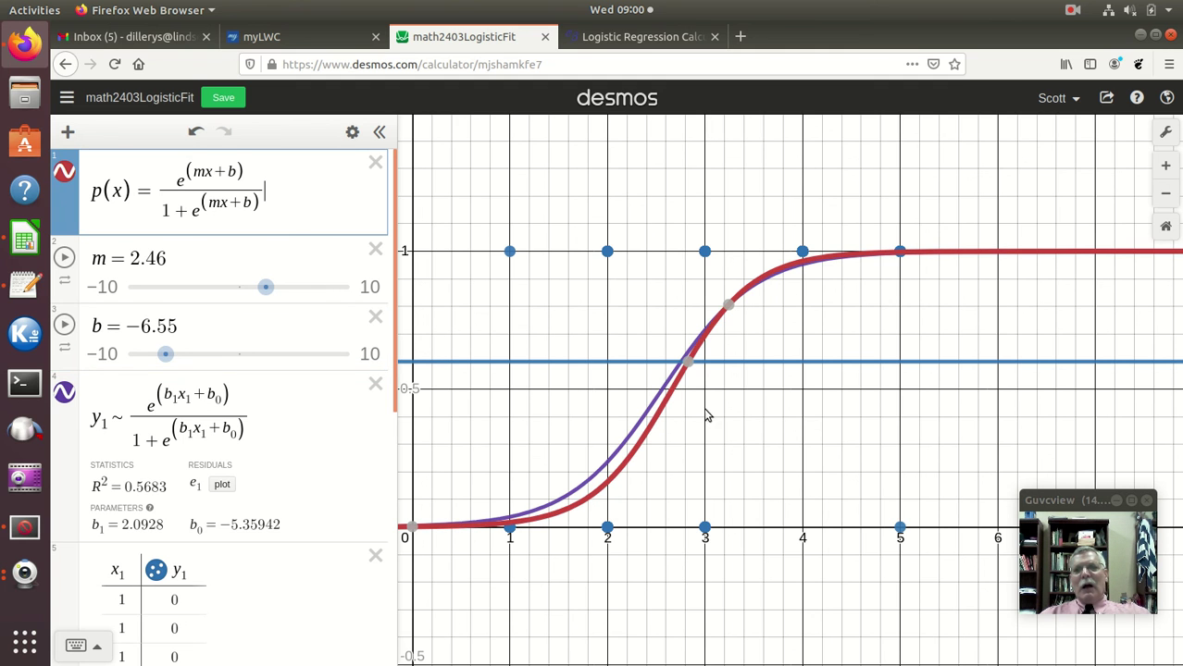
left_click(687, 363)
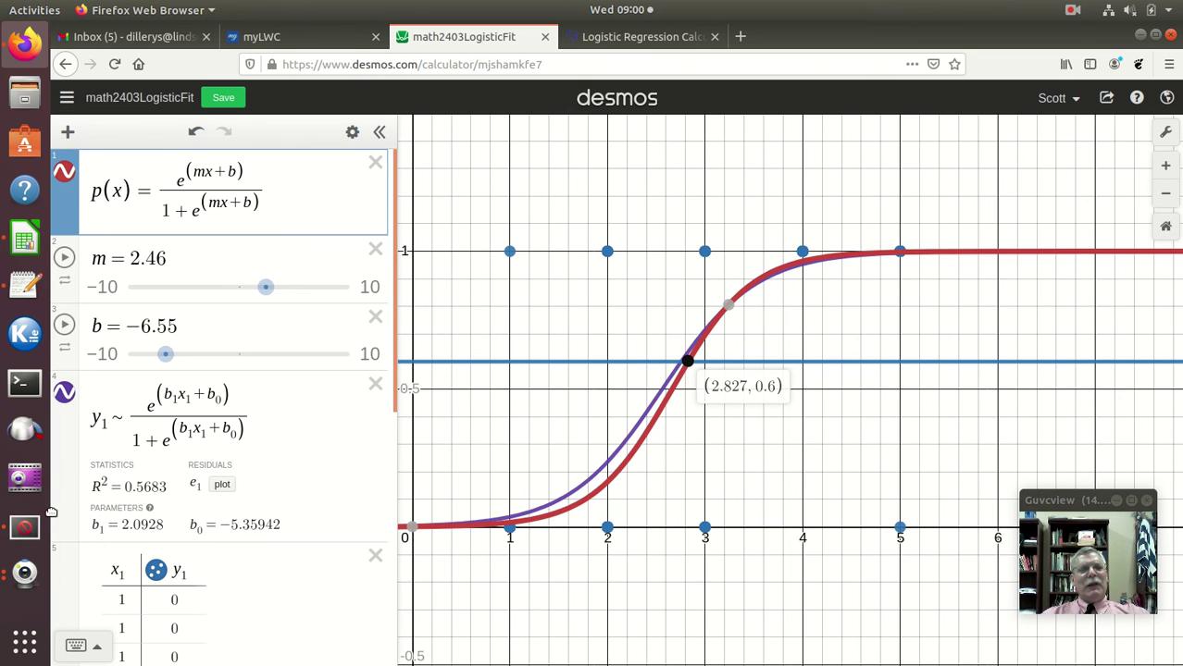
- Switch to the LibreOffice Calc sheet and set the replacement probability in I10 back to 0.975
left_click(24, 242)
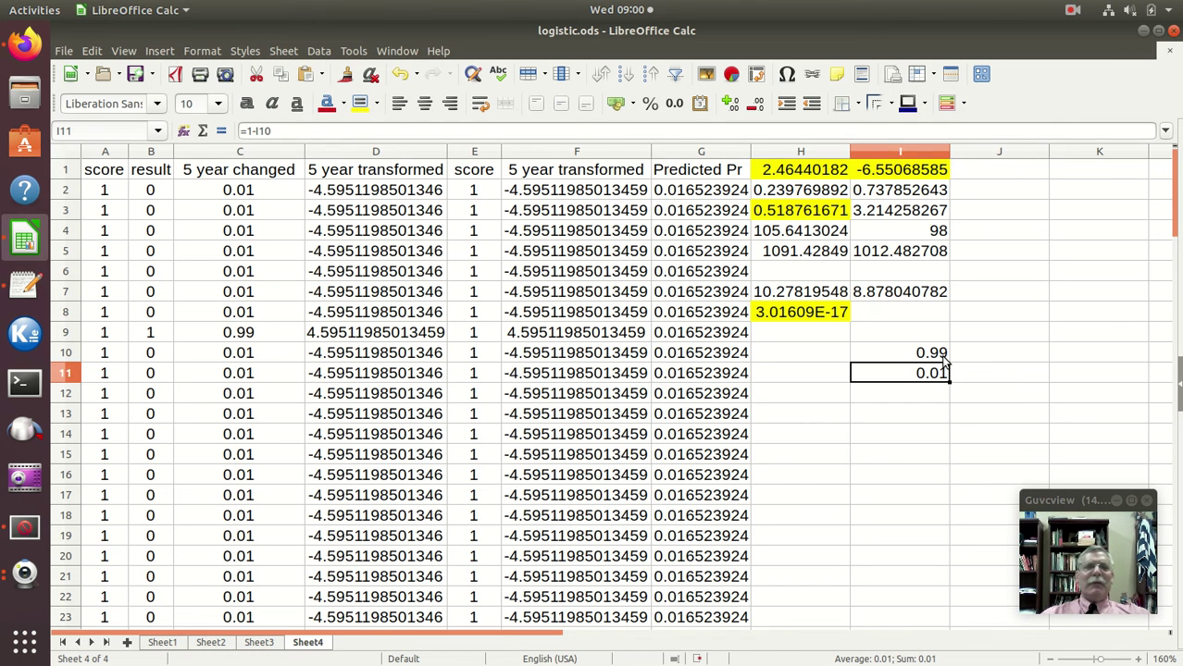
left_click(943, 357)
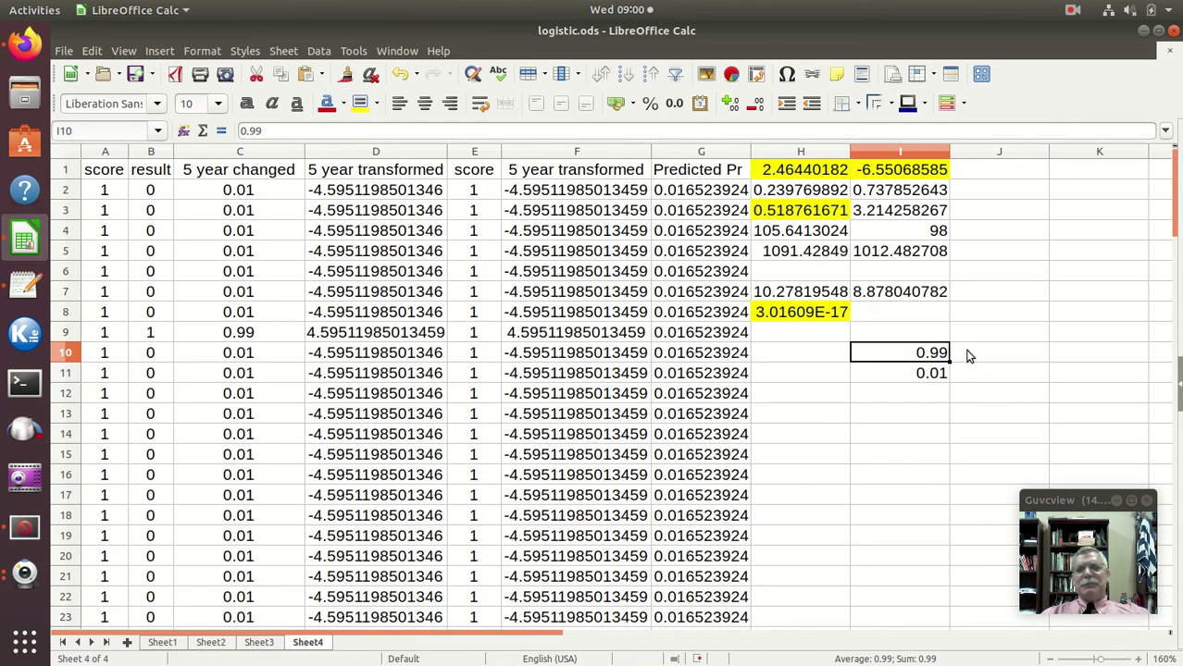
type(".9")
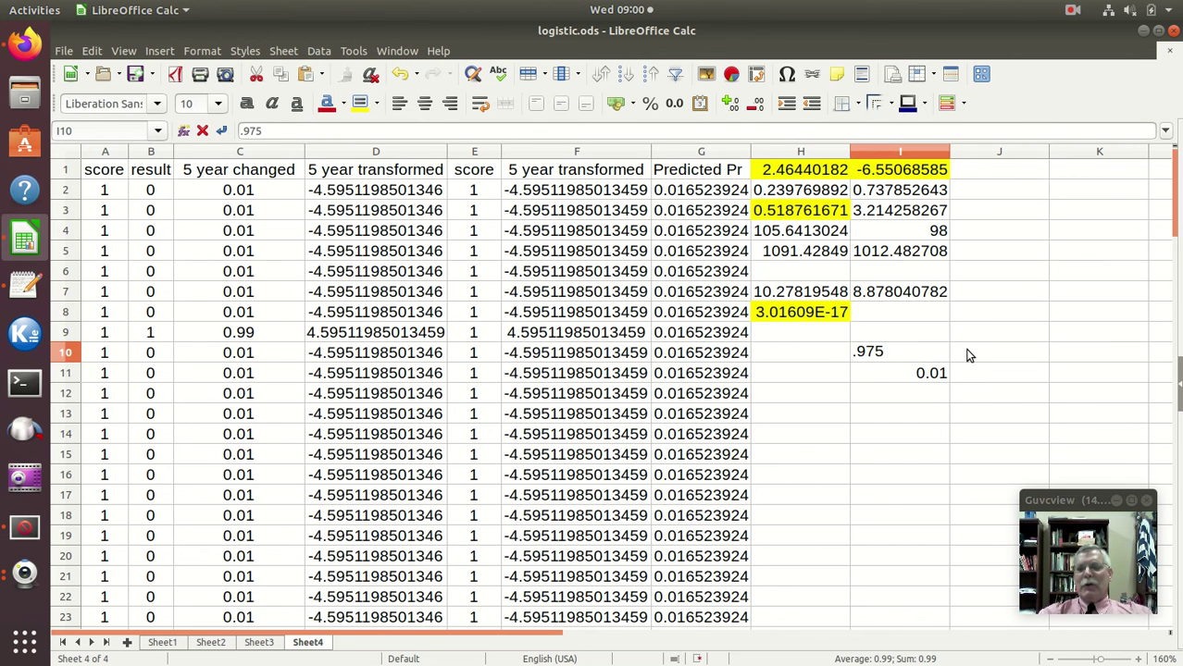
key("Return")
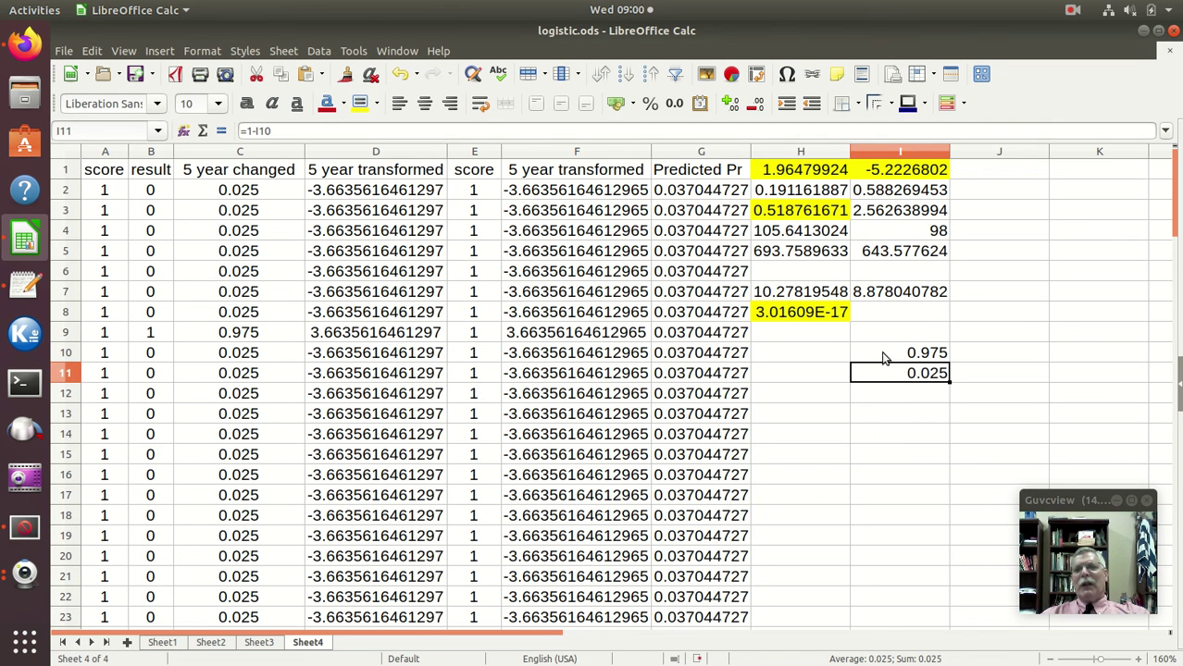
- Return to Desmos, set the p(x) curve's m to 2 and b to -4.22, and select the curve
left_click(16, 45)
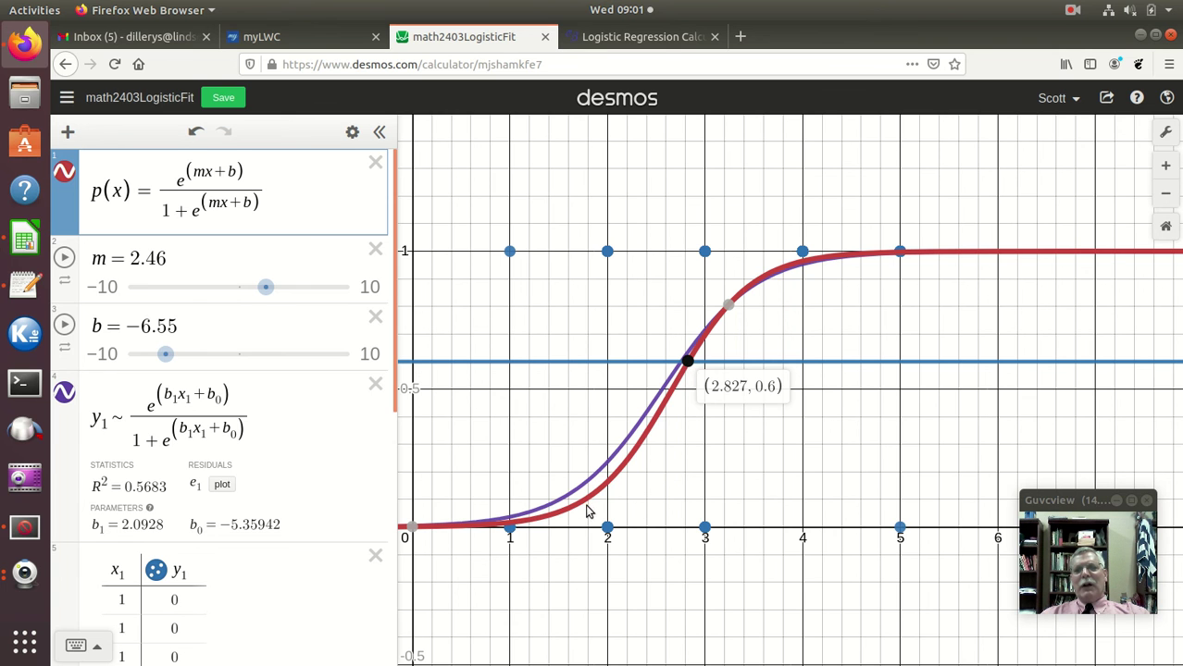
left_click(690, 363)
left_click(690, 362)
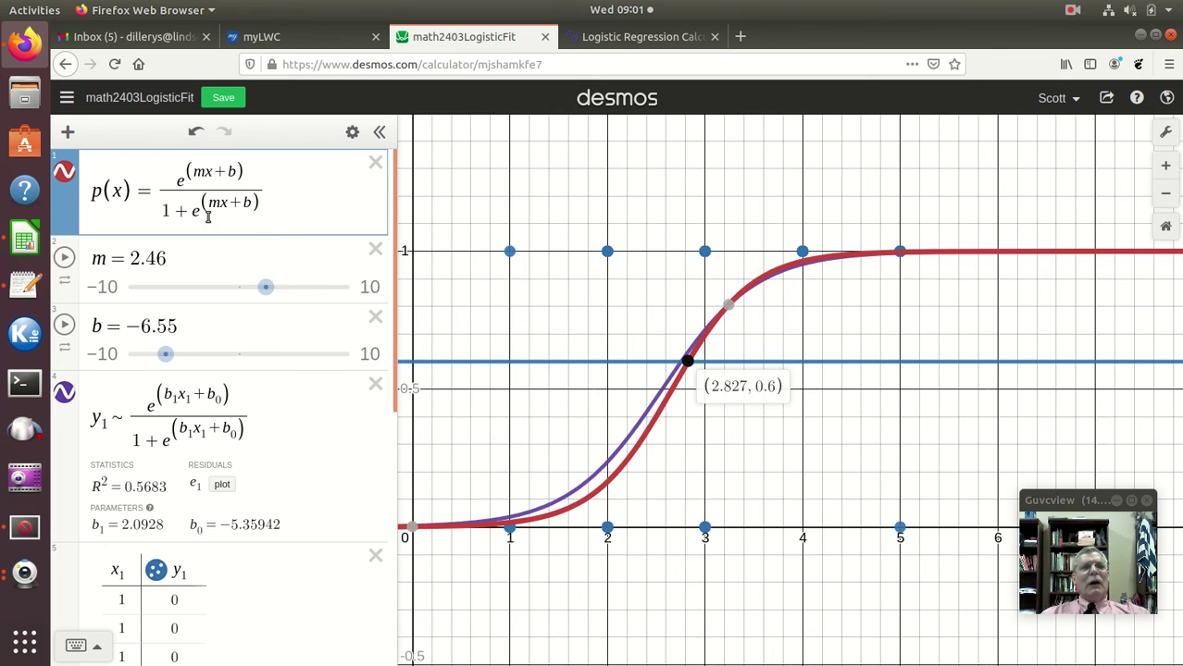
left_click(163, 258)
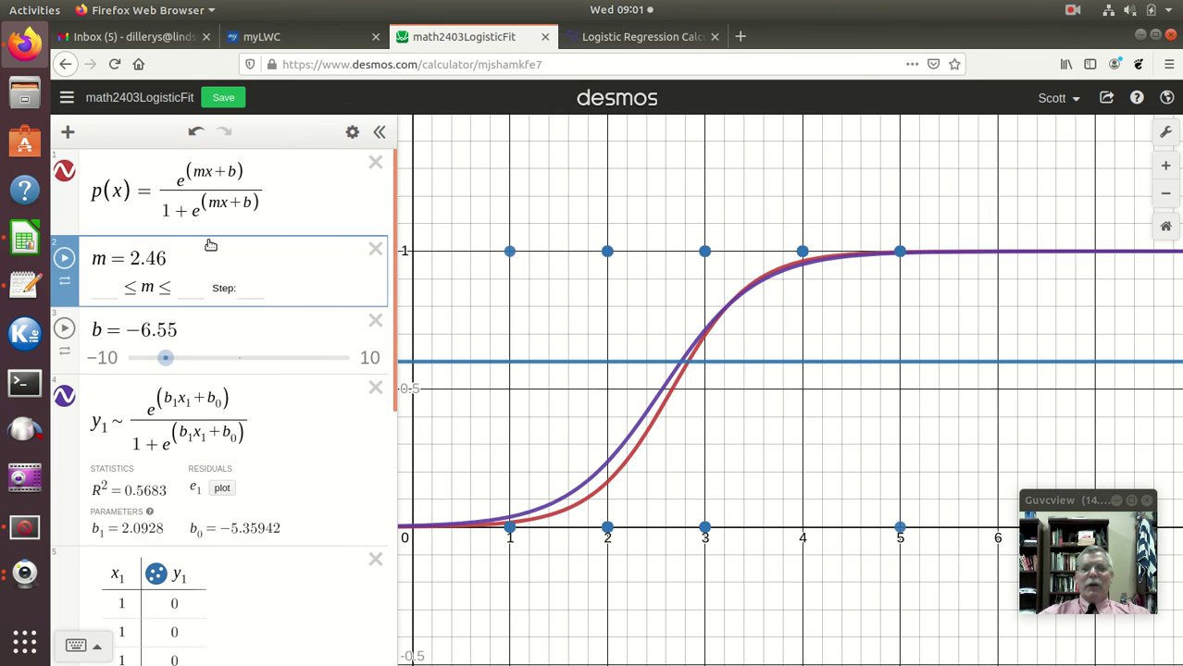
key("BackSpace")
key("BackSpace")
key("BackSpace")
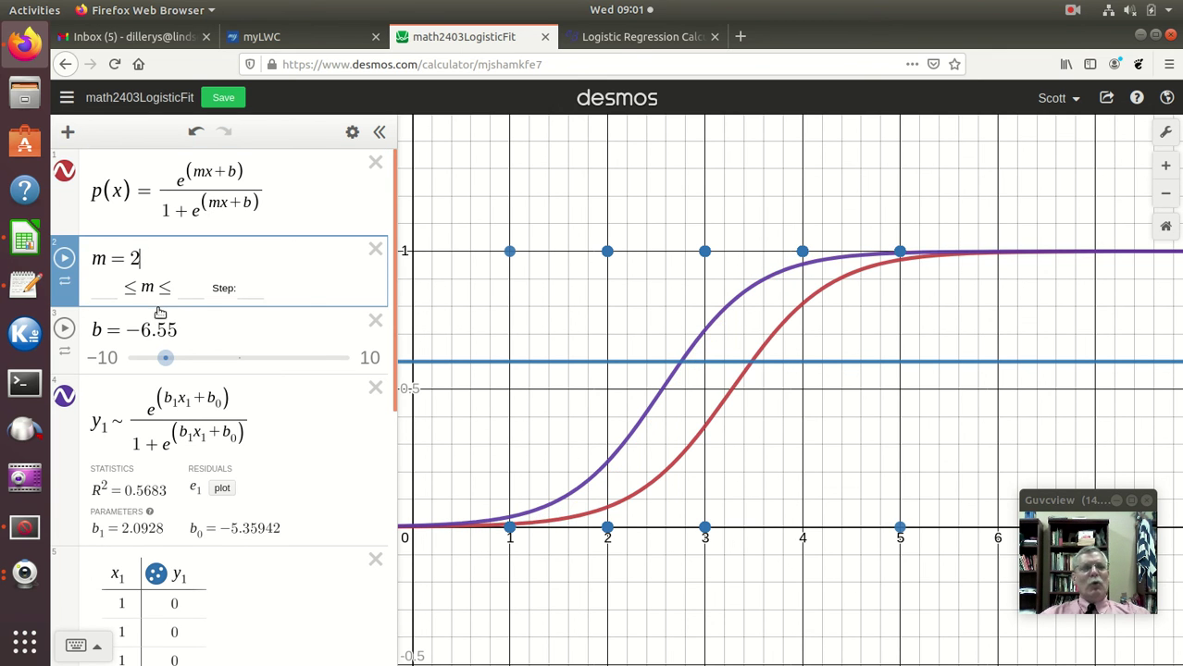
left_click_drag(141, 330, 199, 331)
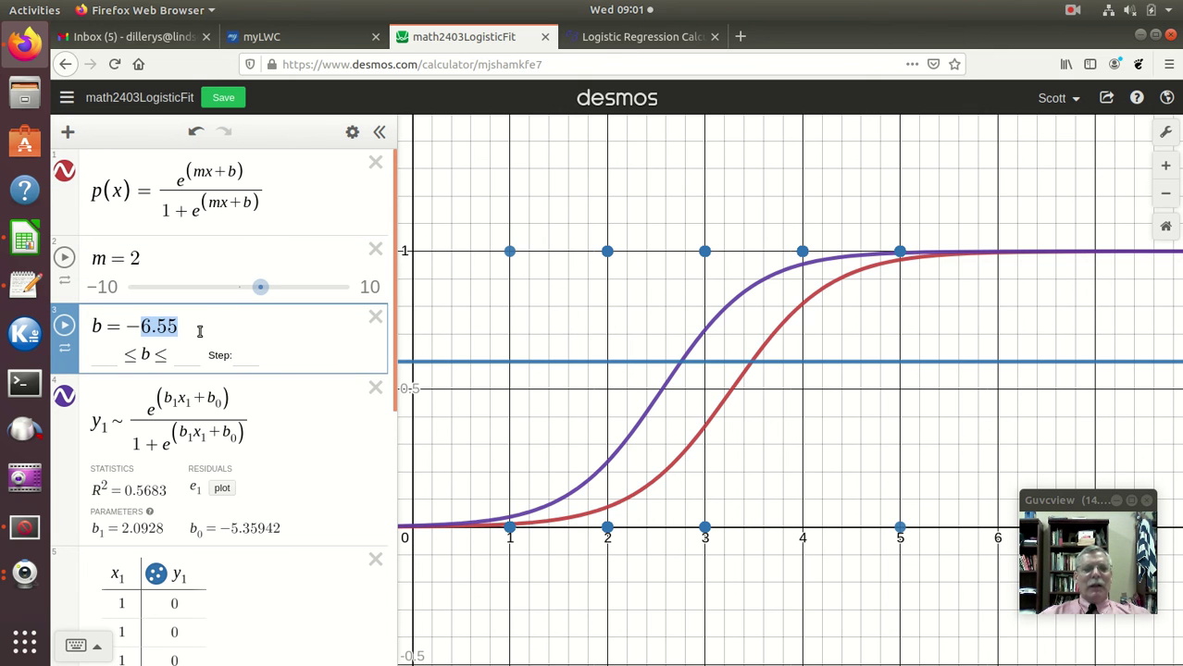
type("4.22")
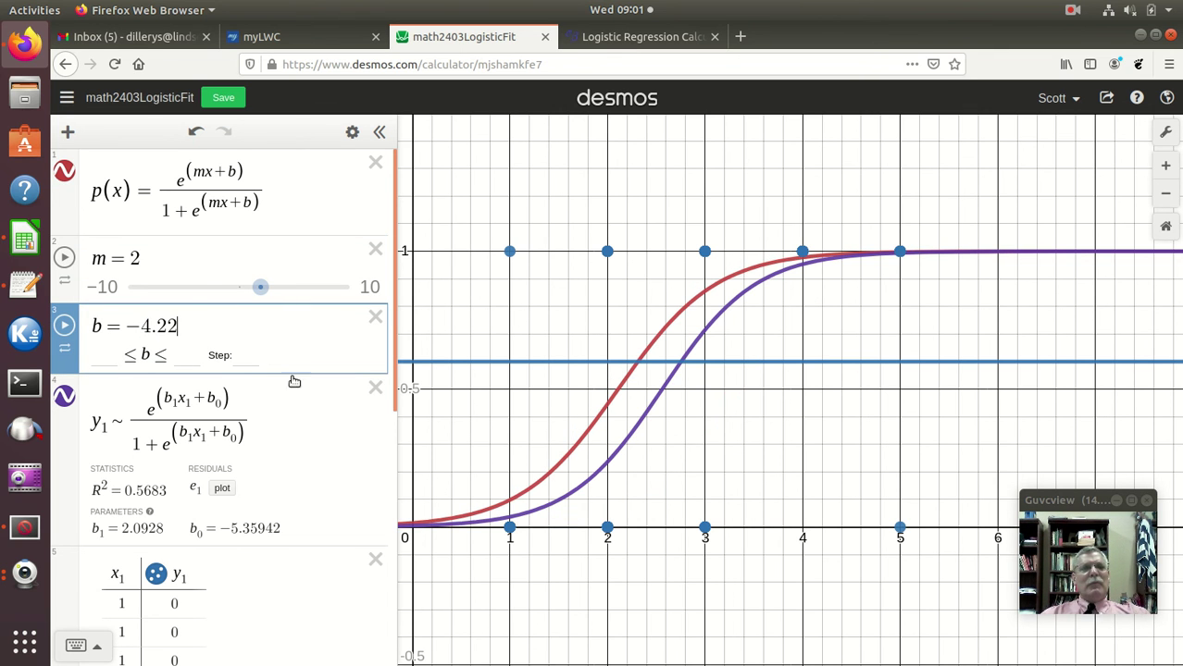
left_click(296, 222)
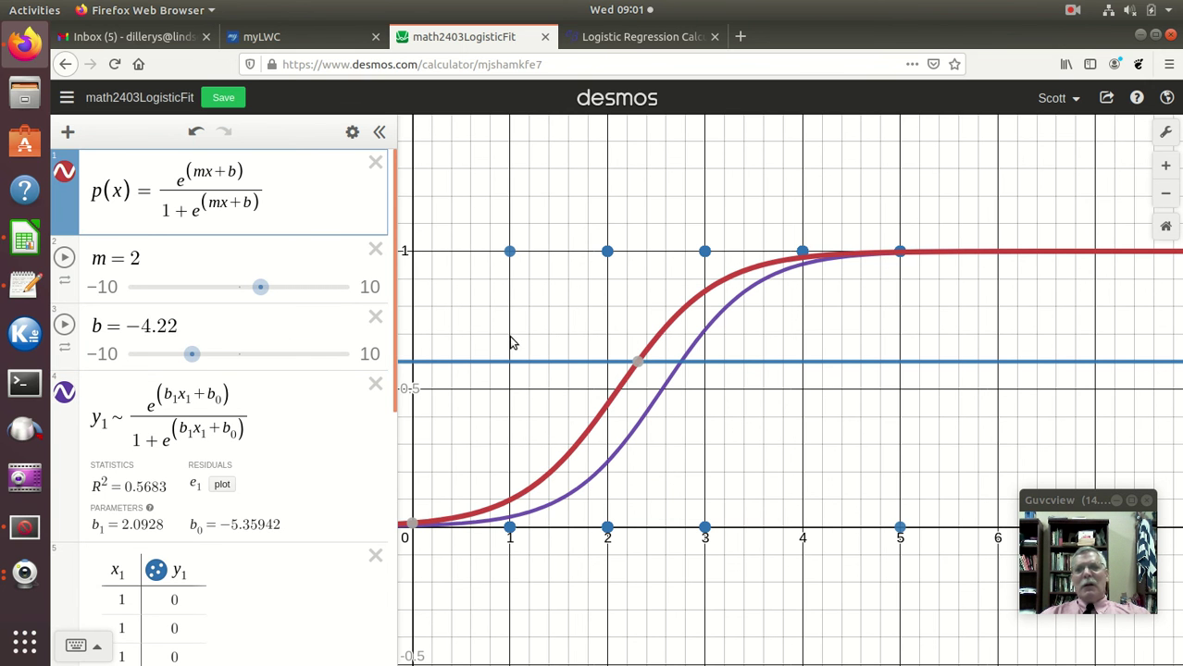
- Check the intercept in the Calc sheet, then correct b to -5.22 in Desmos and reselect the p(x) curve
left_click(24, 240)
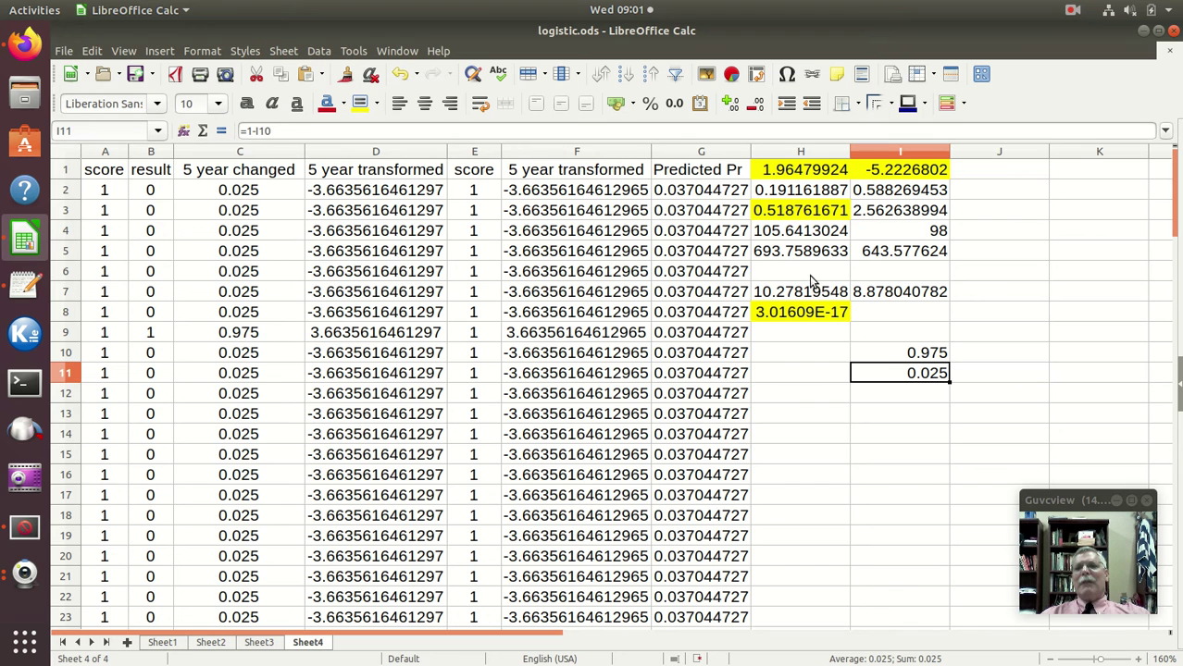
left_click(25, 44)
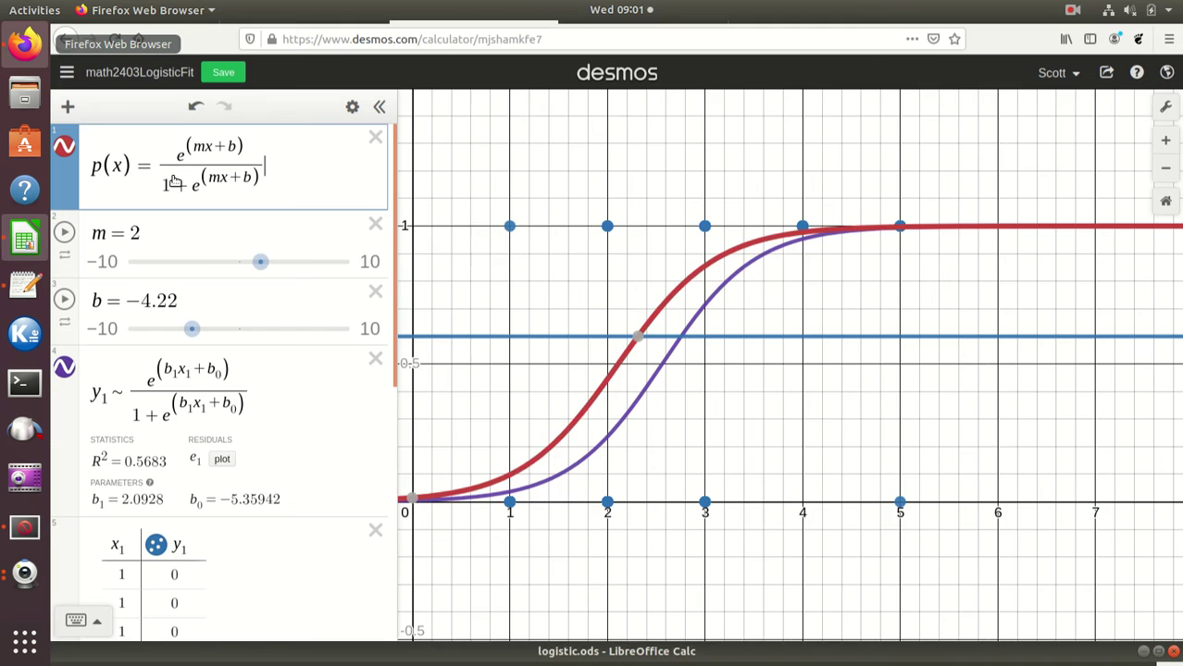
left_click(146, 325)
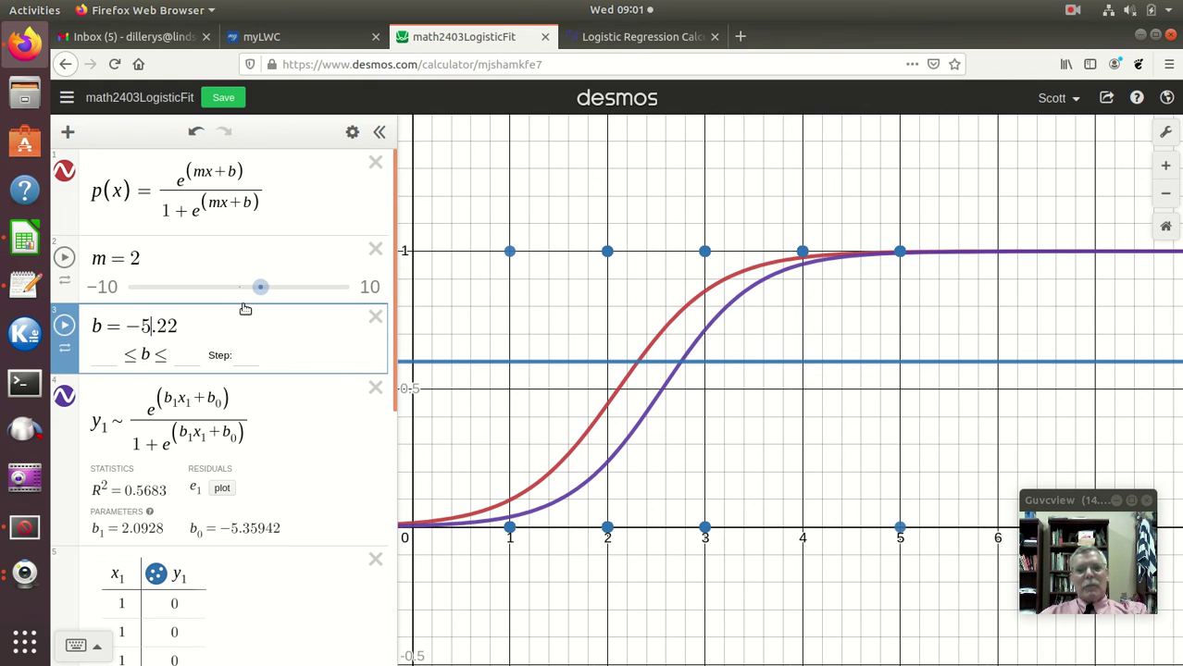
type("5")
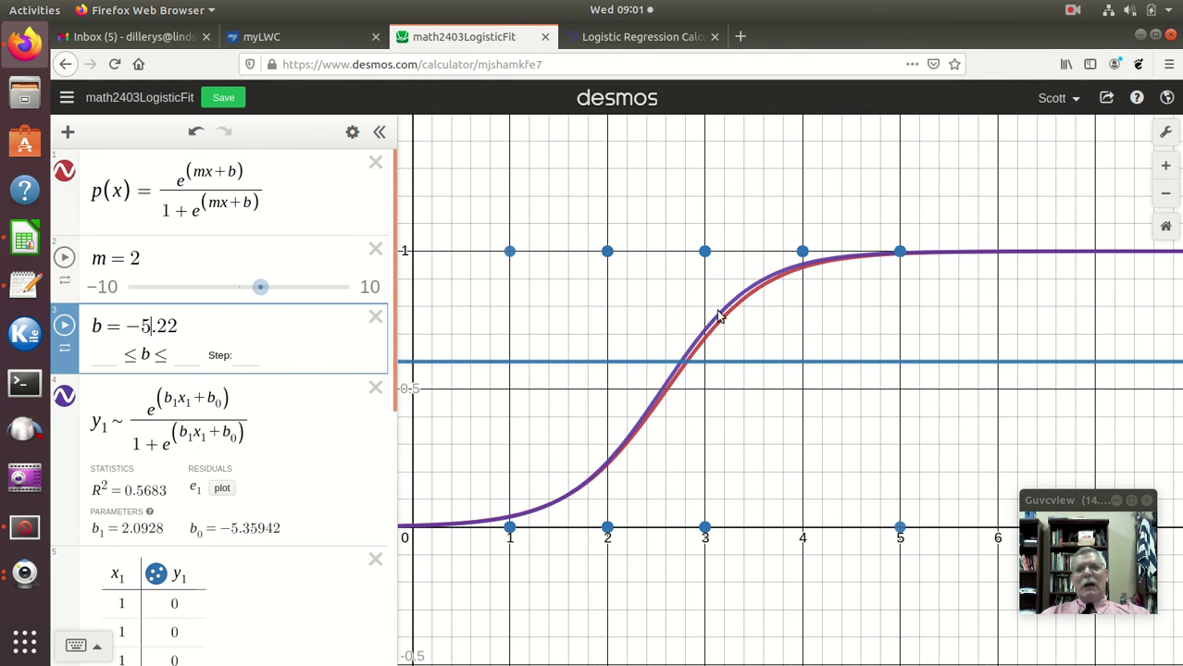
left_click(687, 366)
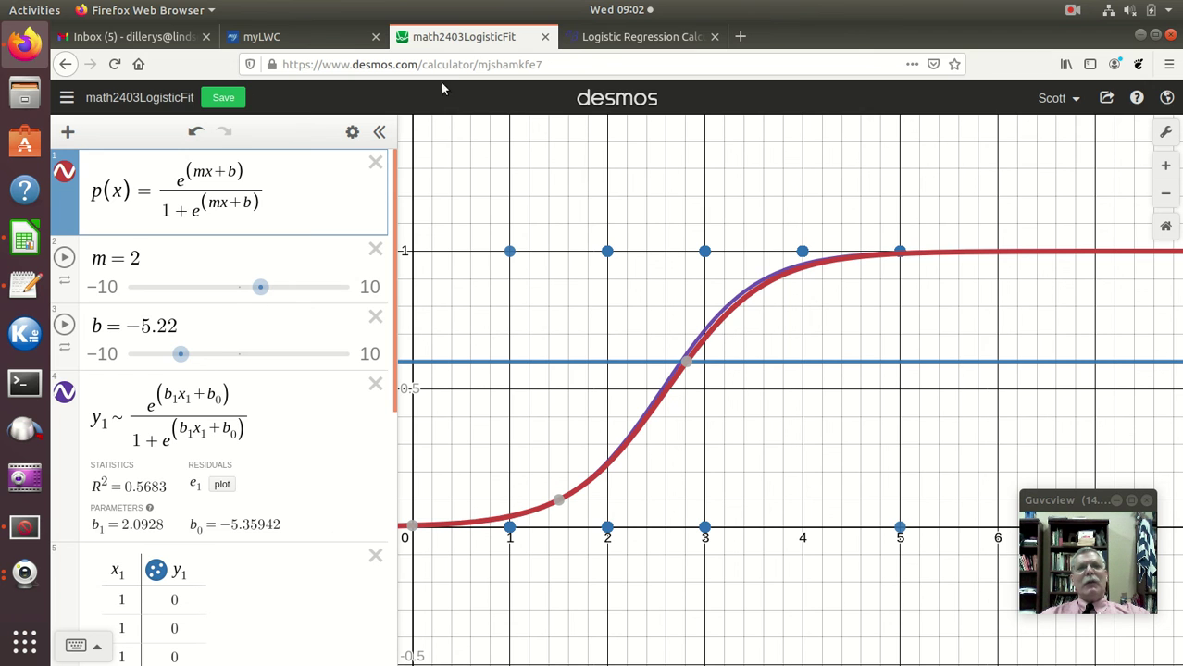
- Switch to the Stats.Blue Logistic Regression Calculator and examine its model formula for P
left_click(639, 39)
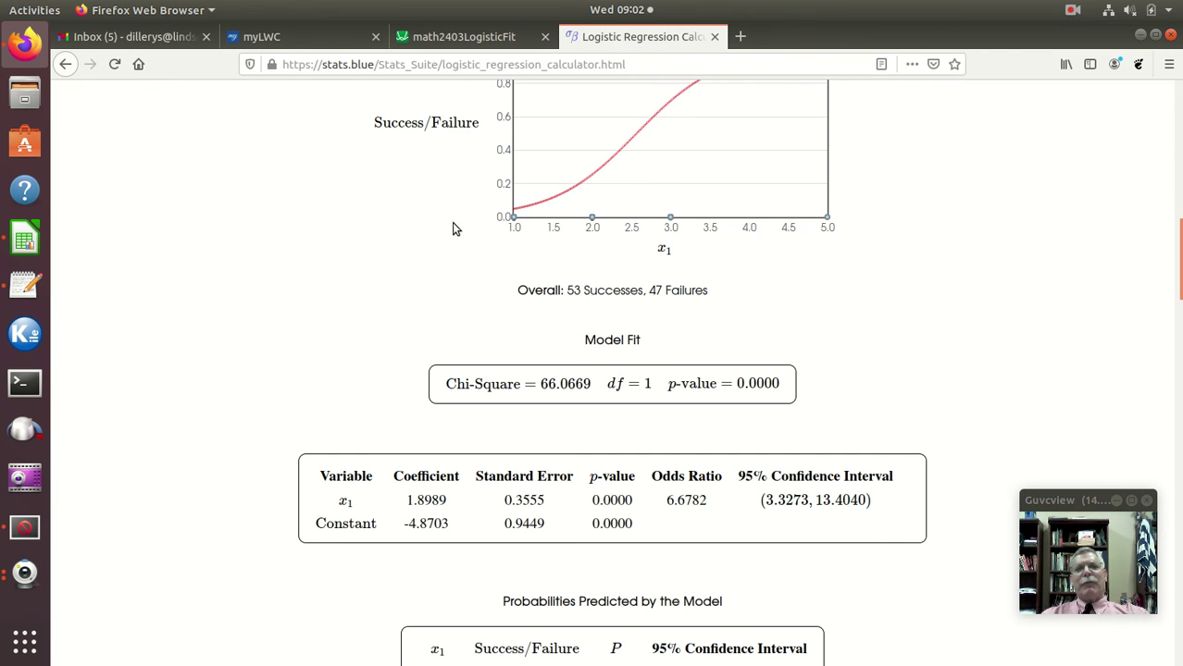
scroll(338, 277, "up", 10)
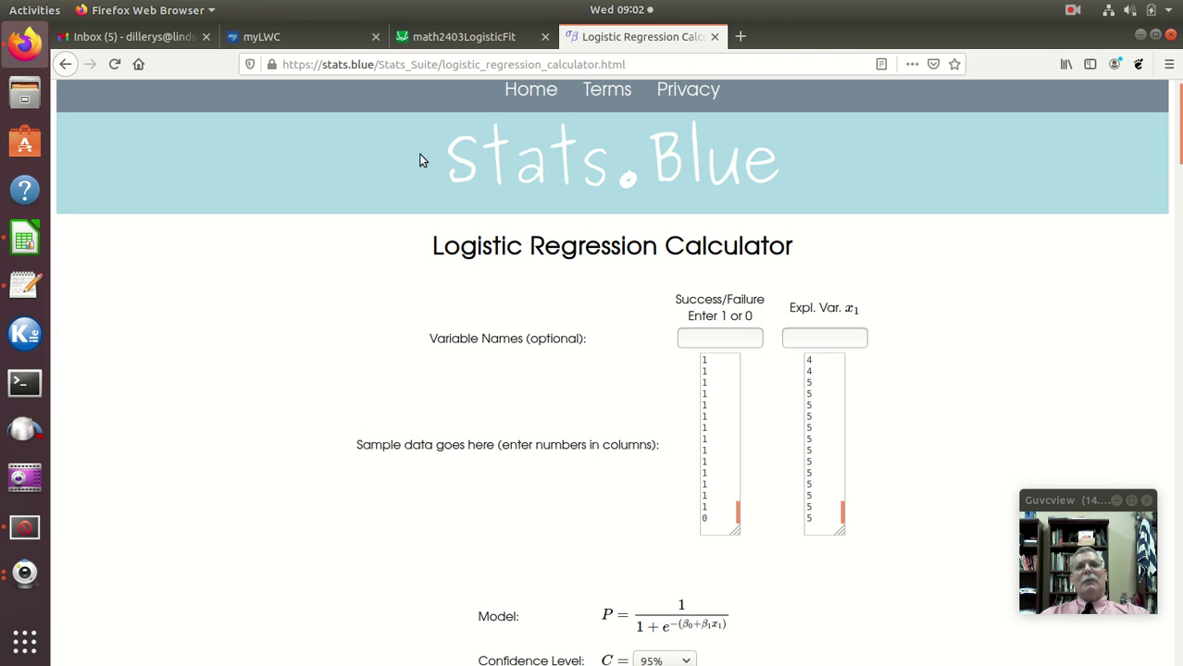
- Return to Desmos, rewrite the y₁ regression model as 1/(1+e^(-(b₁x₁+b₀))), and reselect it
left_click(453, 38)
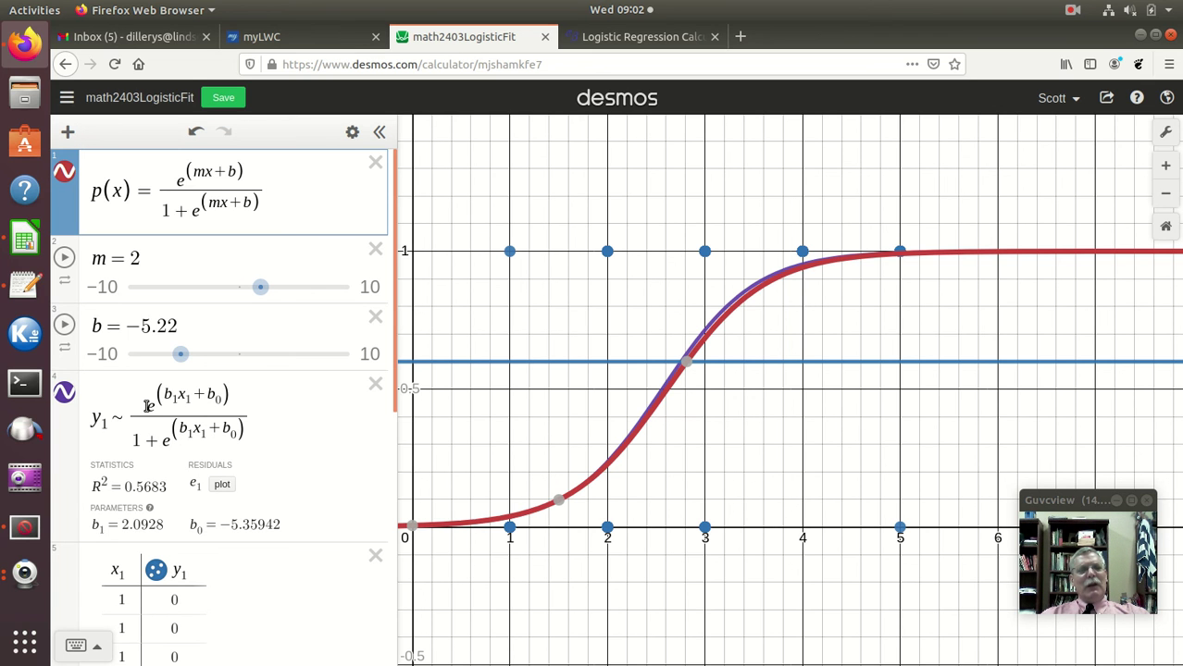
left_click_drag(147, 405, 210, 398)
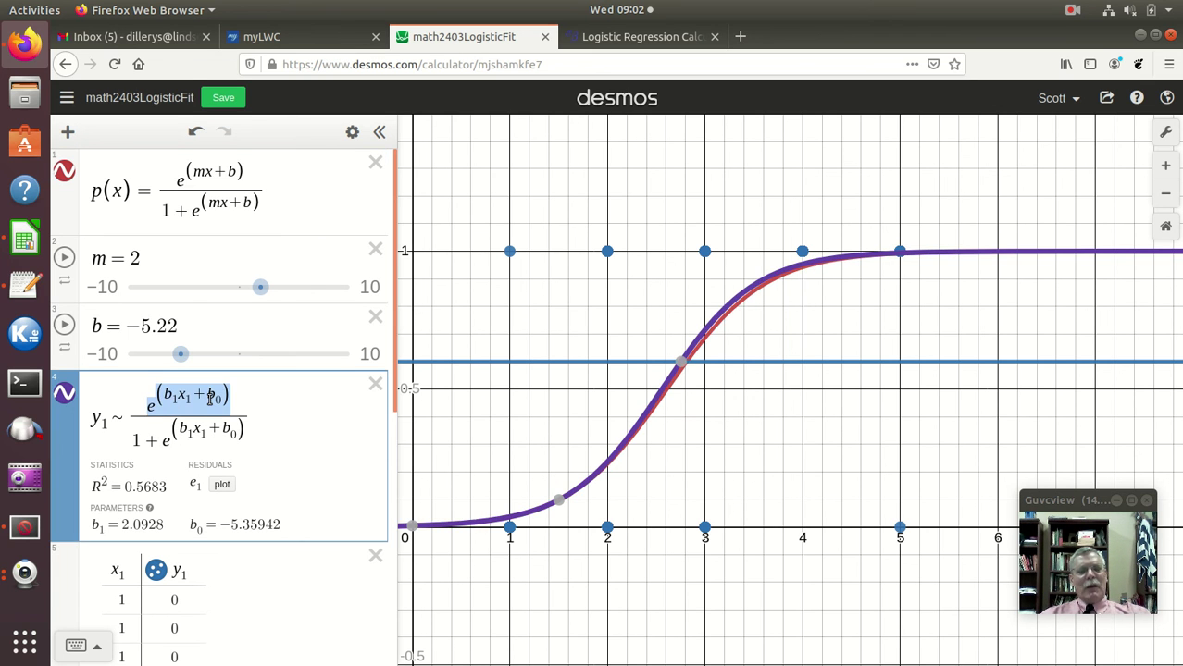
type("1")
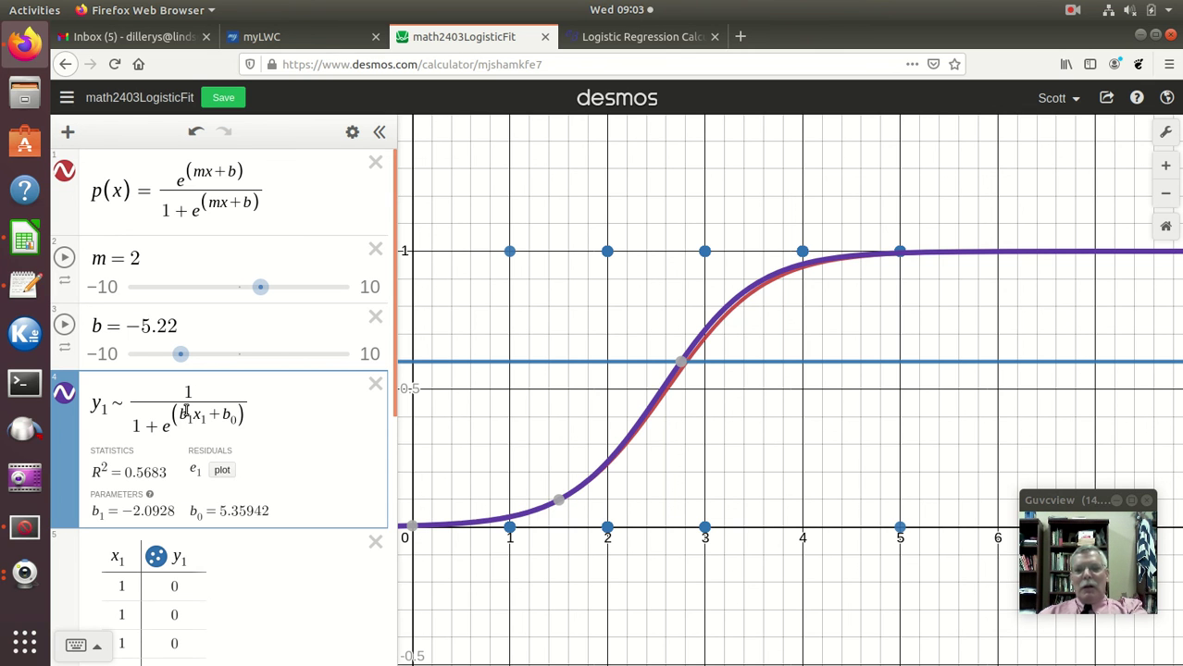
left_click(182, 414)
type("-")
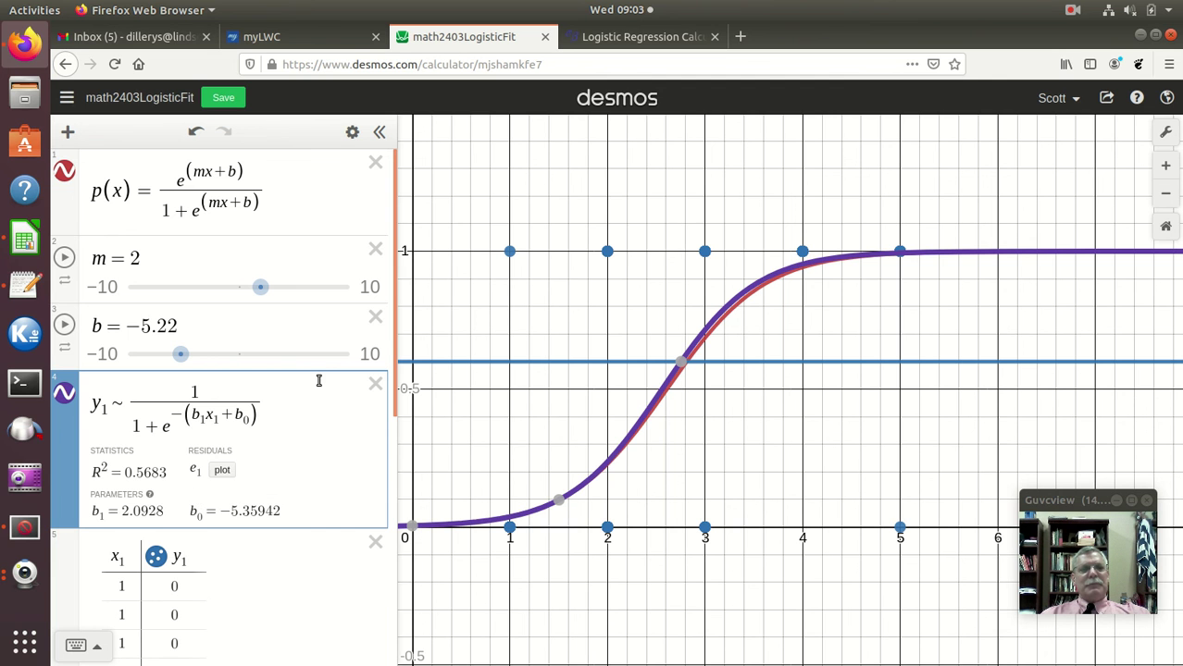
left_click(300, 555)
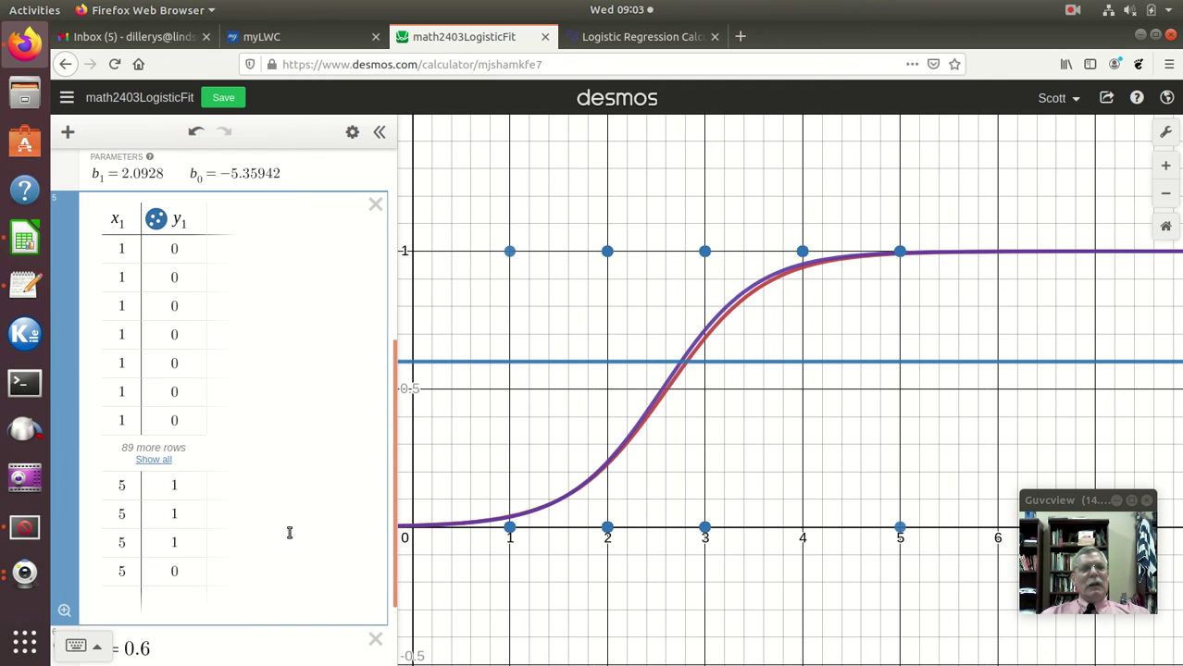
scroll(282, 397, "up", 3)
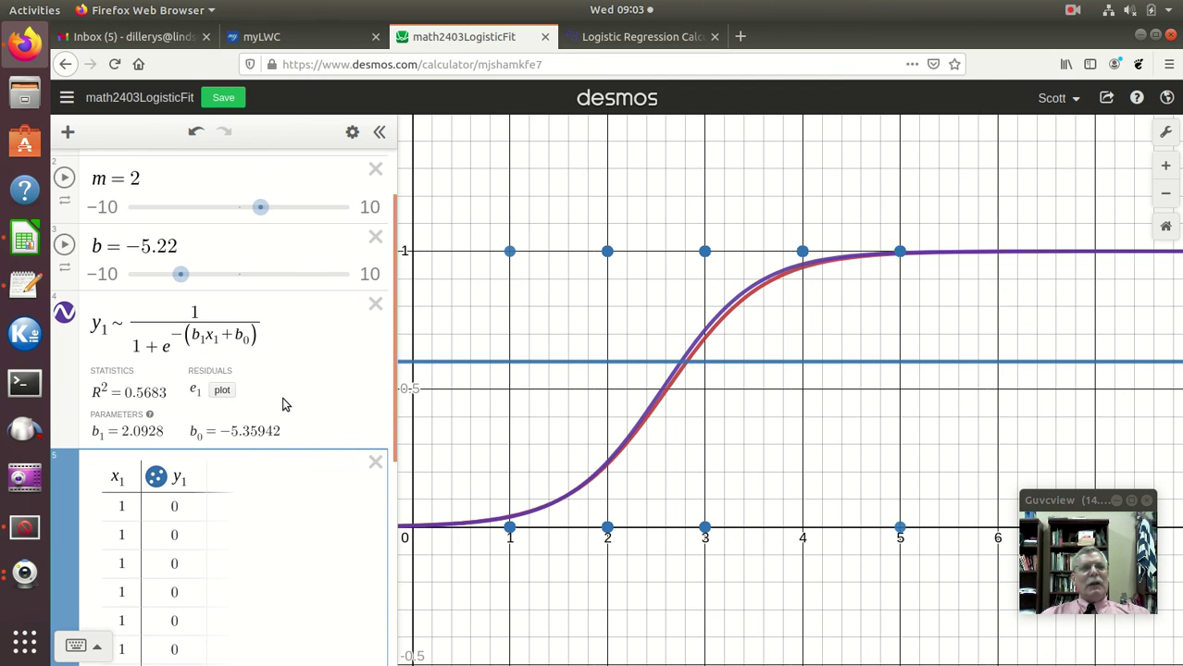
left_click(306, 336)
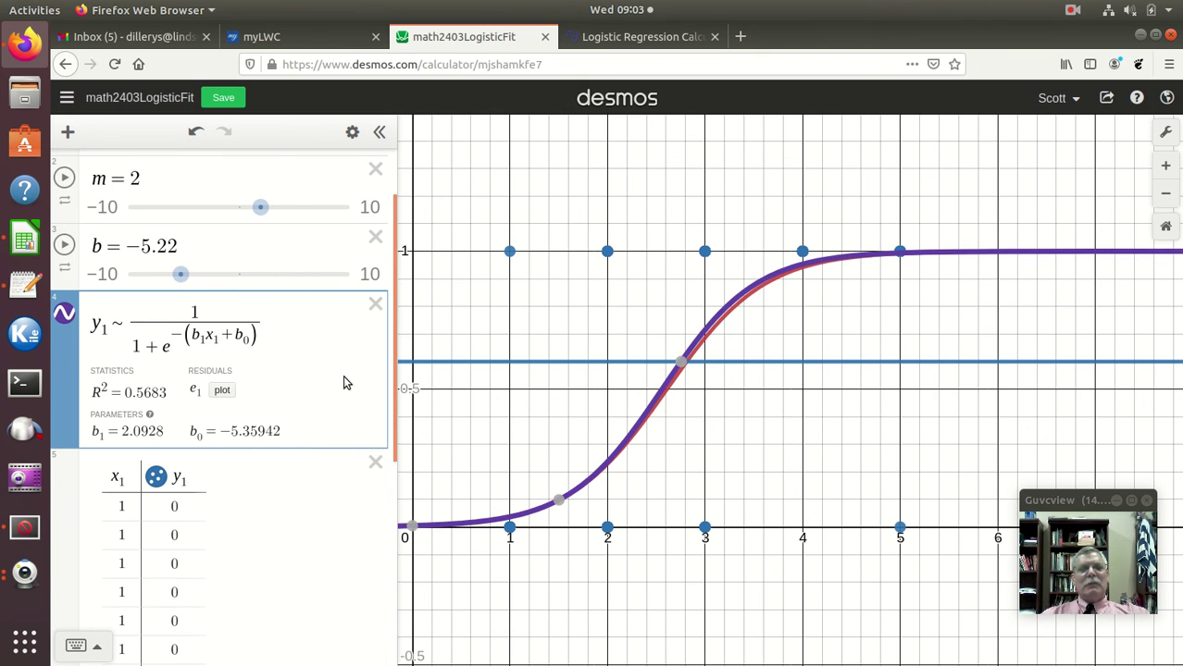
scroll(332, 376, "up", 2)
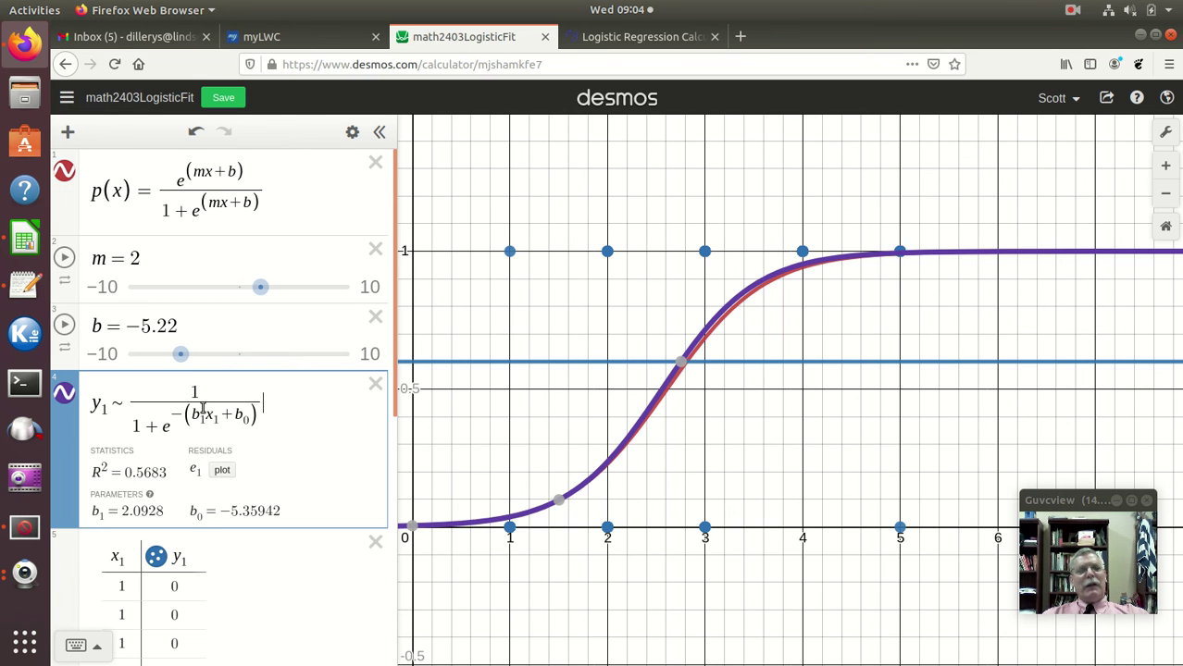
- Switch to the logistic.ods spreadsheet in LibreOffice Calc
left_click(23, 242)
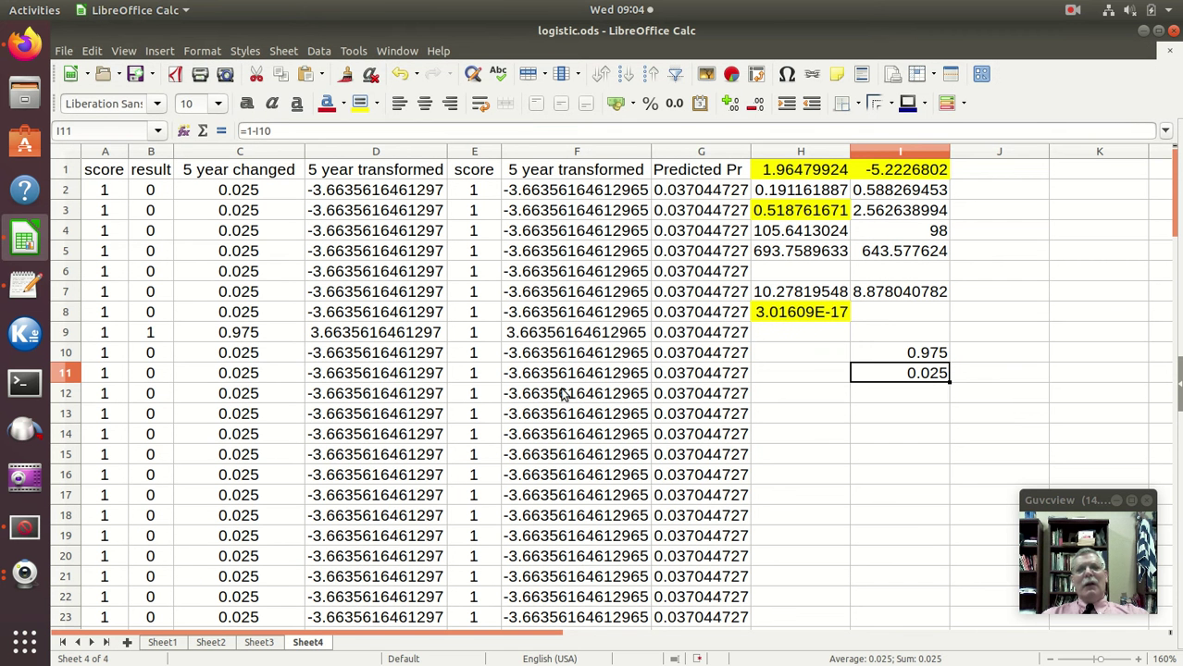